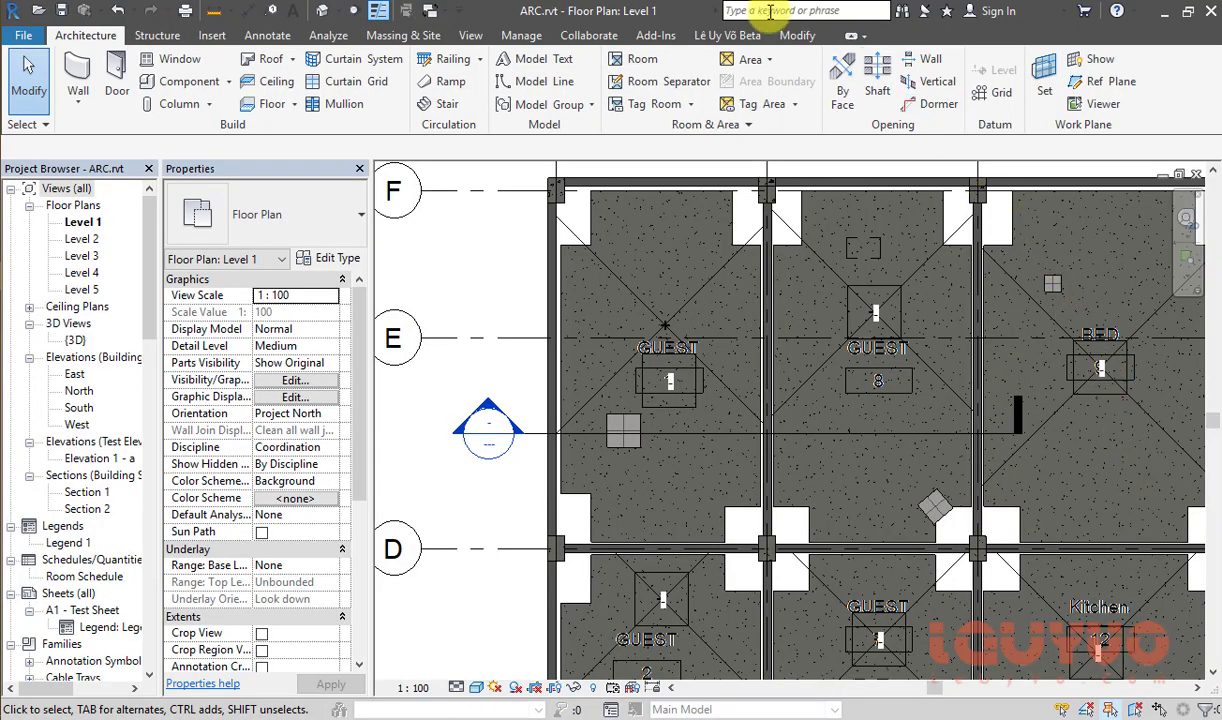
Step: Show the Lê Uy Võ Beta add-in tab and zoom around the Level 1 floor plan
click(731, 37)
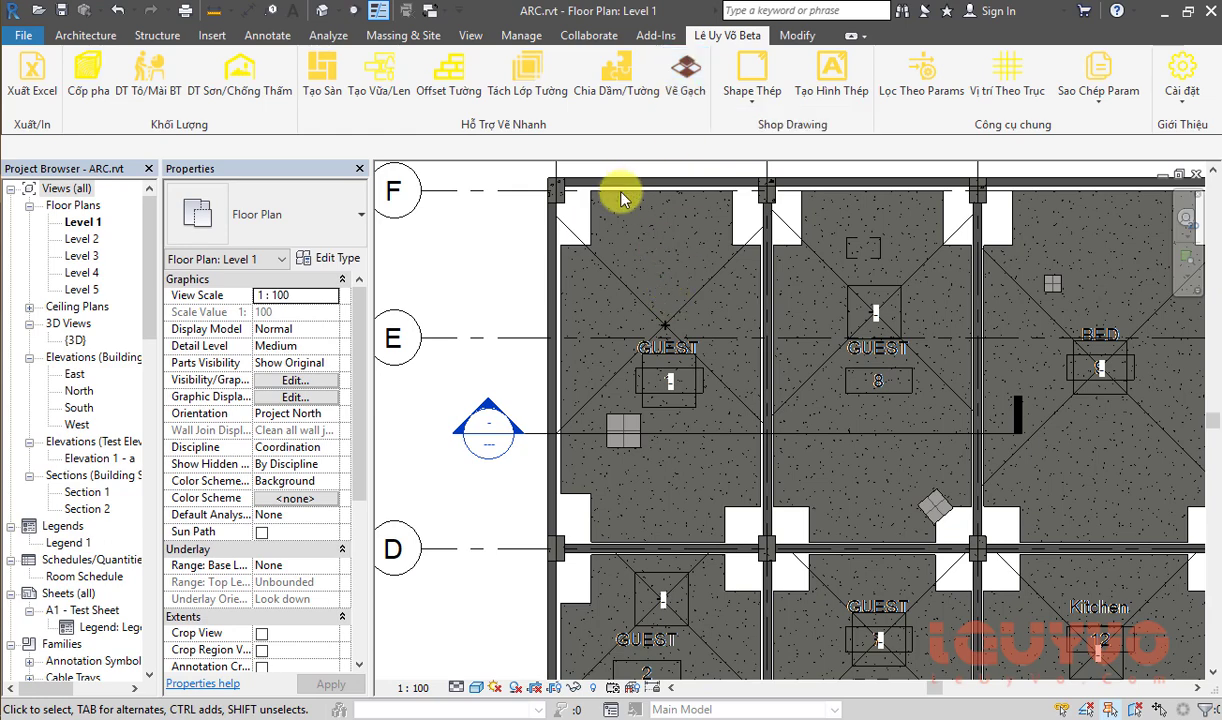
scroll(640, 200, down, 1)
scroll(670, 250, up, 2)
scroll(675, 245, down, 1)
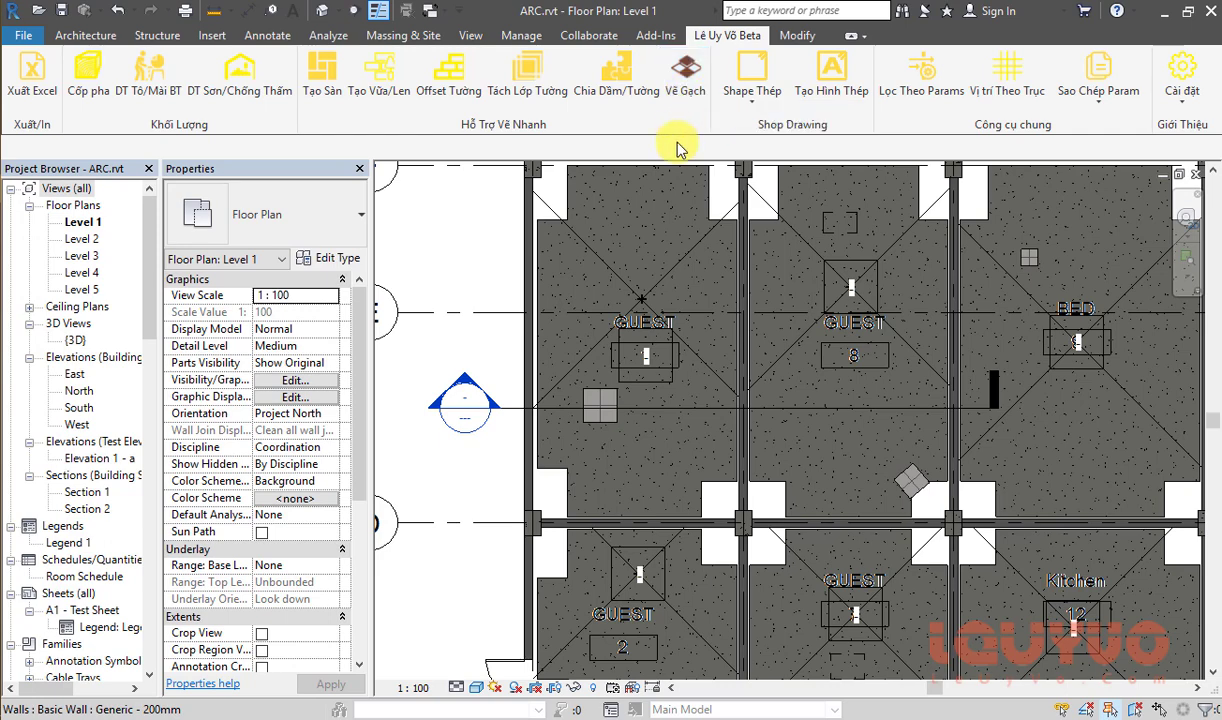
Step: Zoom in and select the small Rec_Tiles sample tile near GUEST 1
scroll(600, 404, up, 1)
scroll(615, 390, up, 1)
scroll(621, 380, up, 2)
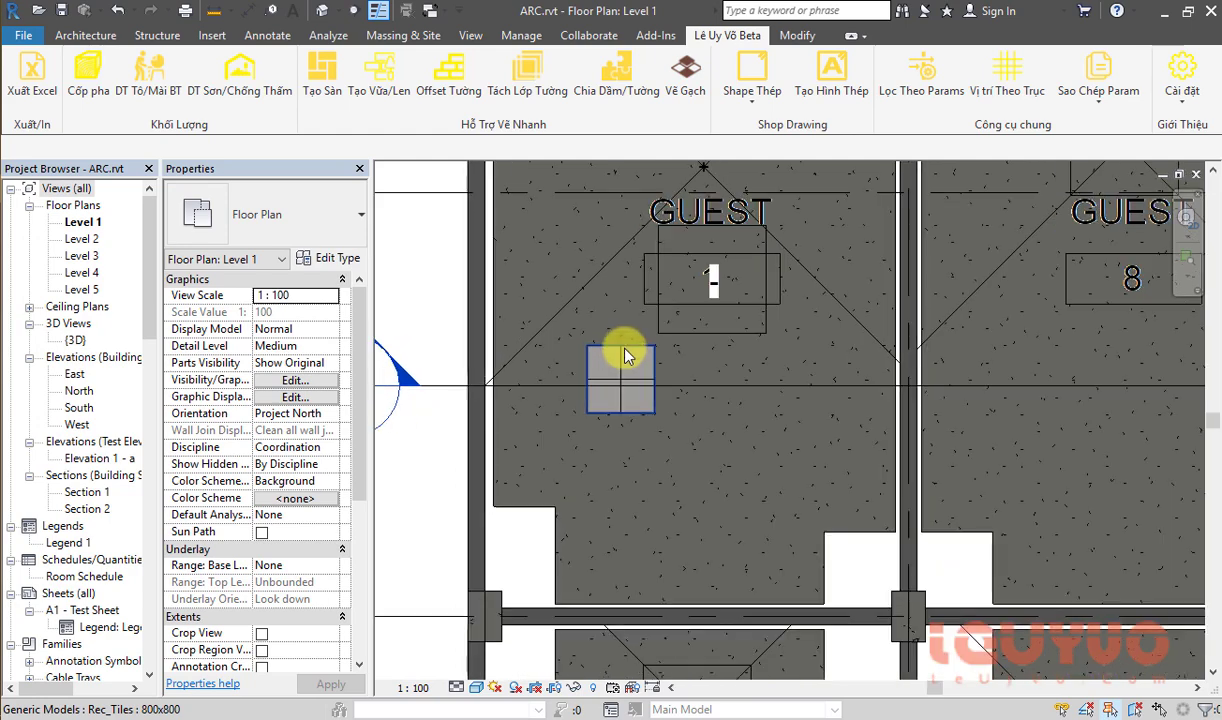
click(625, 372)
middle_drag(750, 415, 718, 481)
scroll(718, 478, down, 2)
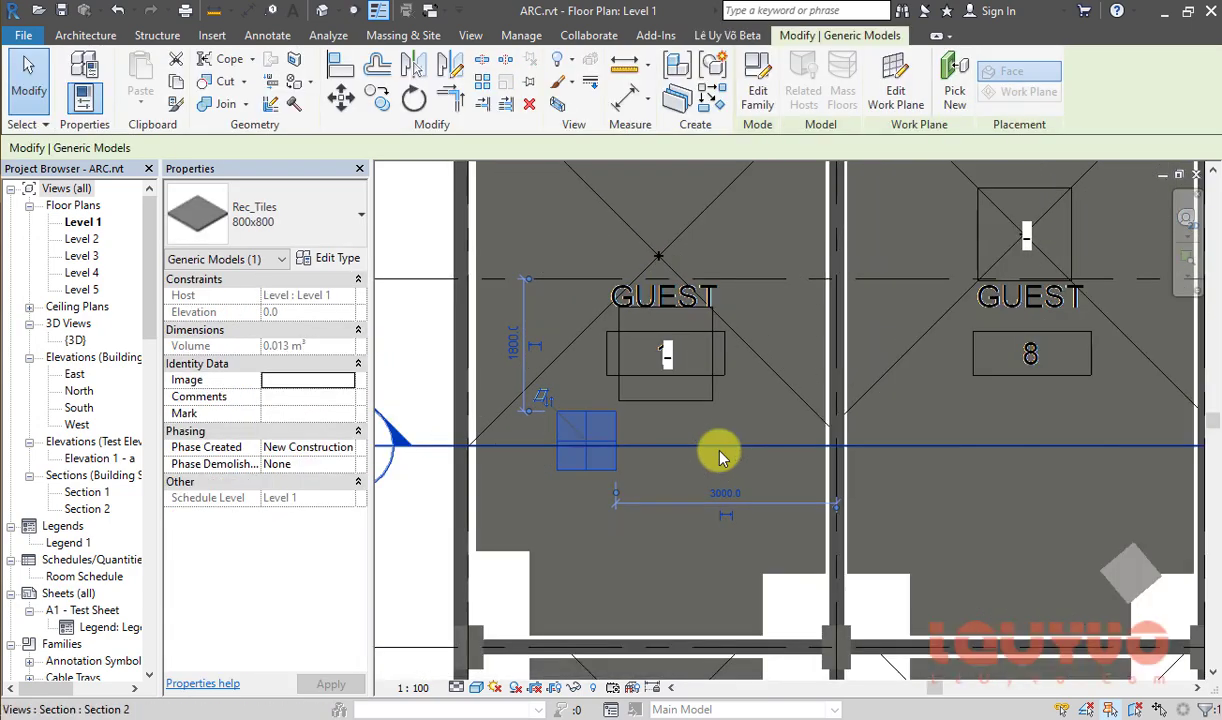
scroll(537, 346, down, 3)
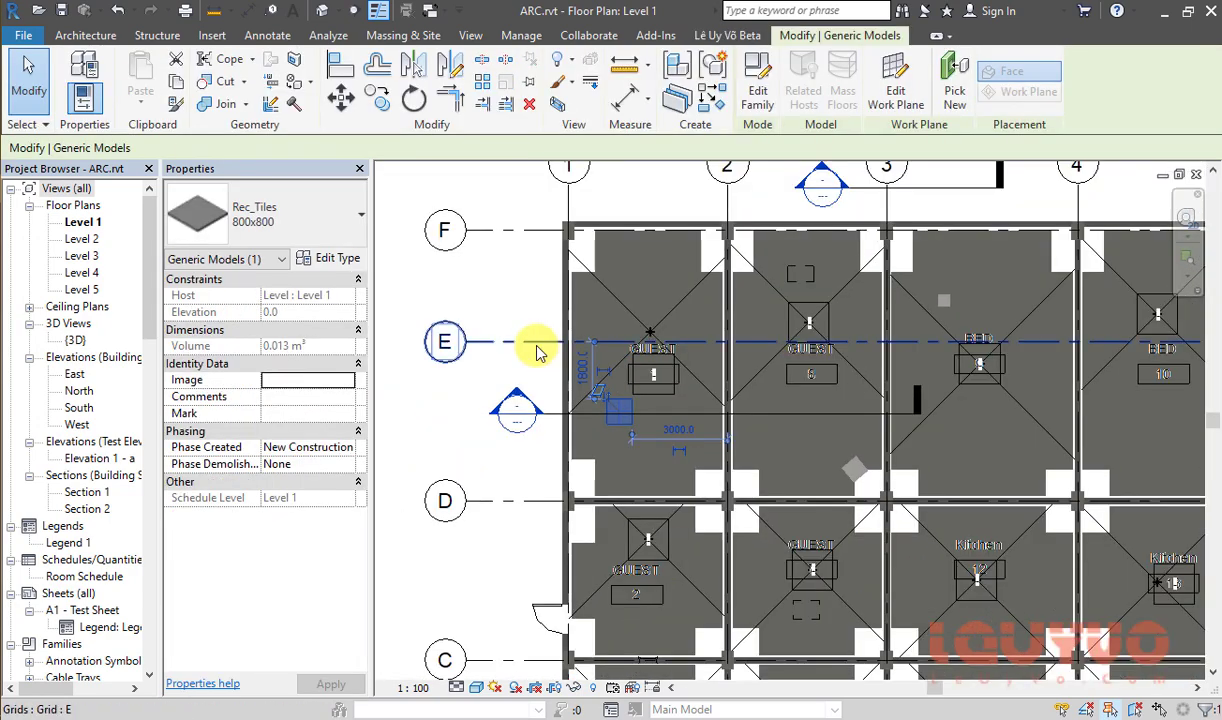
scroll(530, 440, up, 2)
click(547, 455)
scroll(549, 455, up, 1)
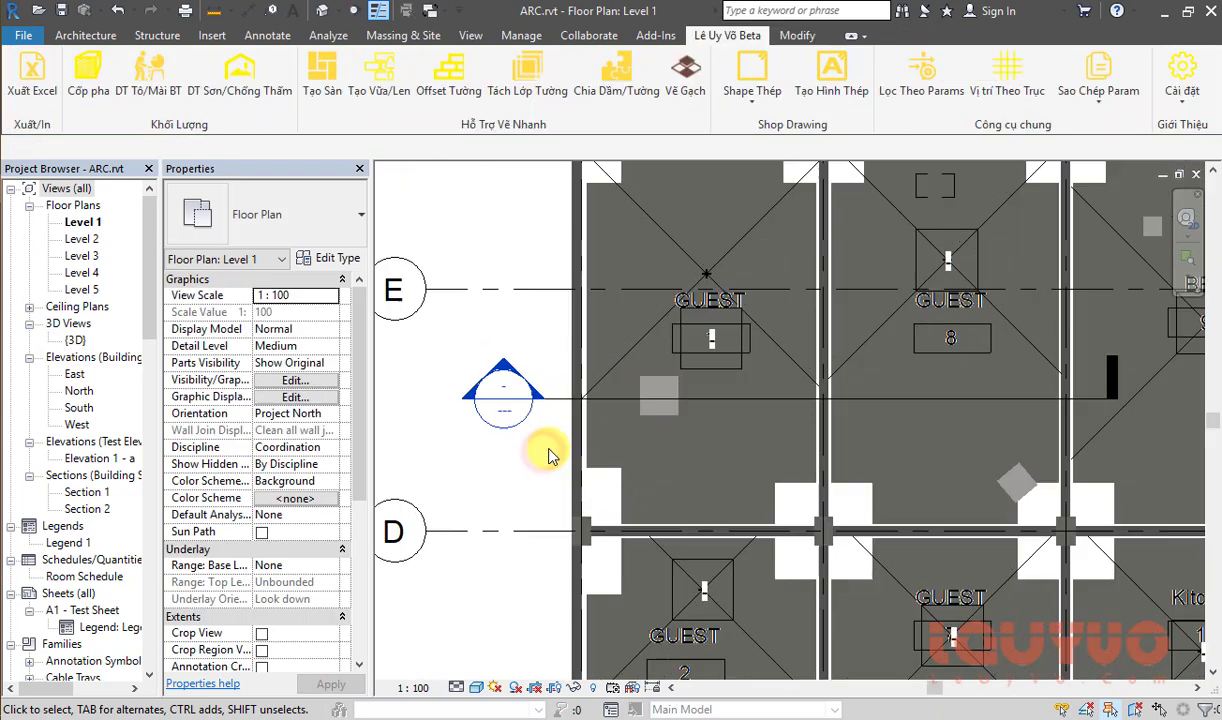
drag(545, 462, 740, 374)
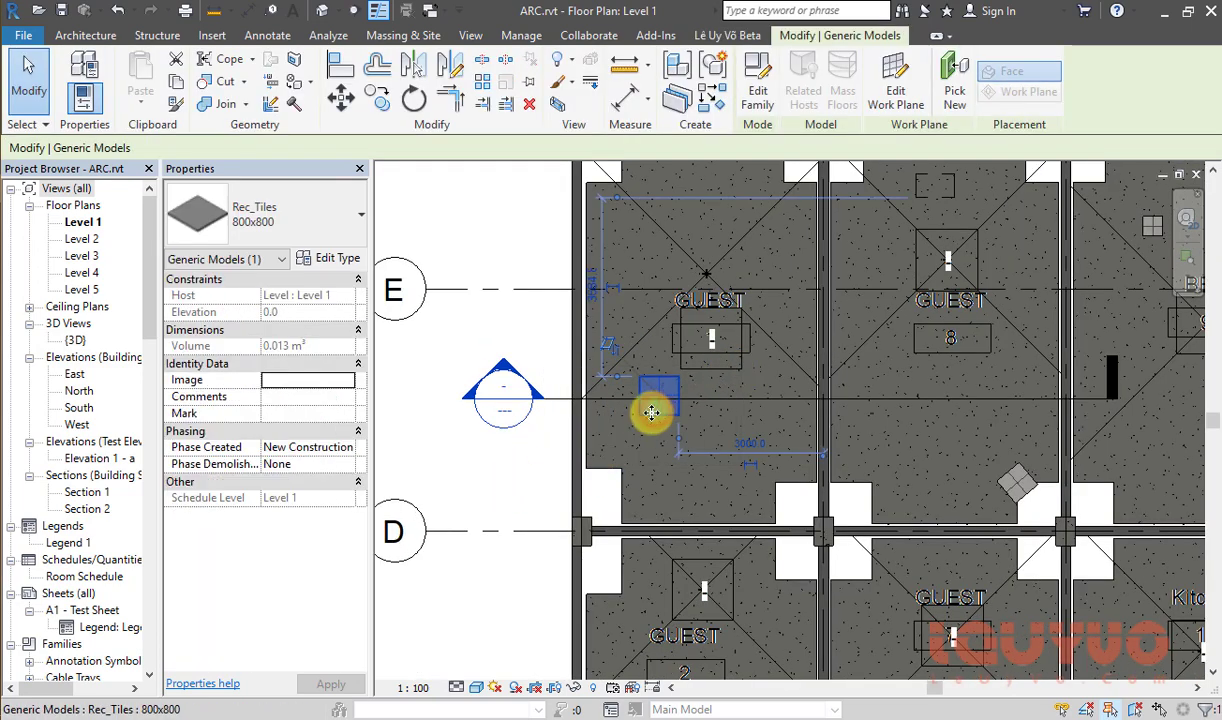
Step: Review the 800x800 type: 800 × 800 × 20, Ceiling Tile 600 x 600 material, leaving it unchanged
click(333, 259)
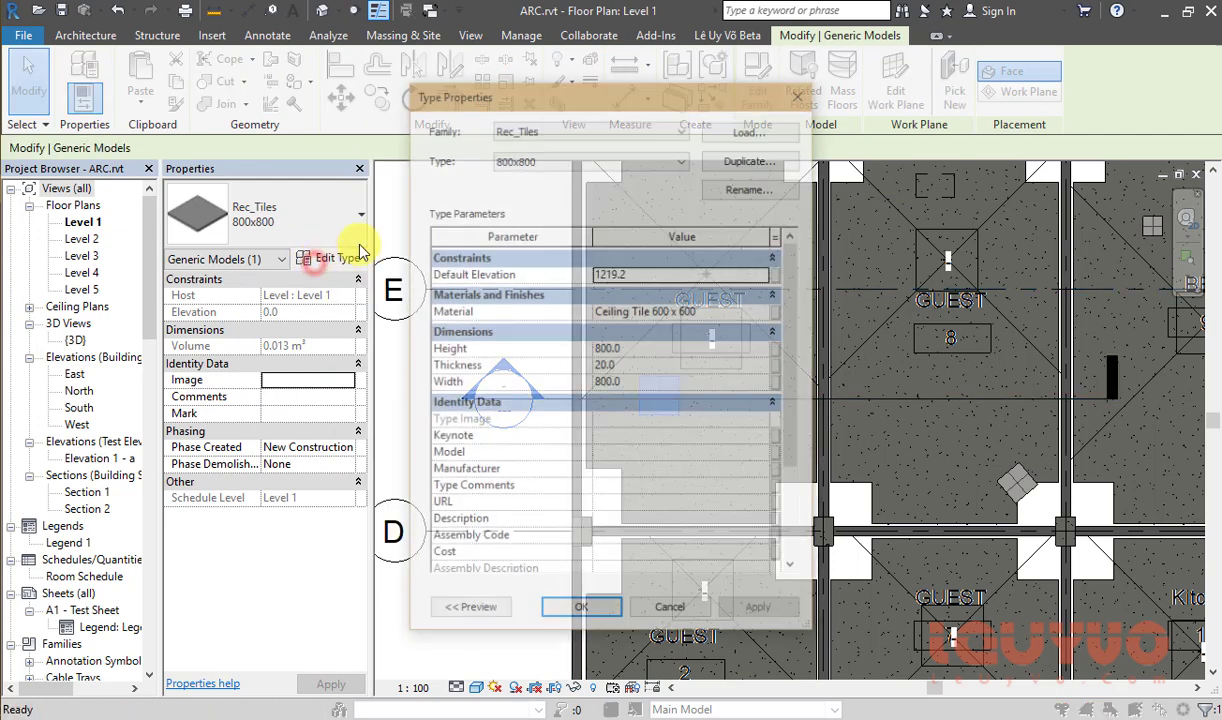
drag(555, 100, 765, 92)
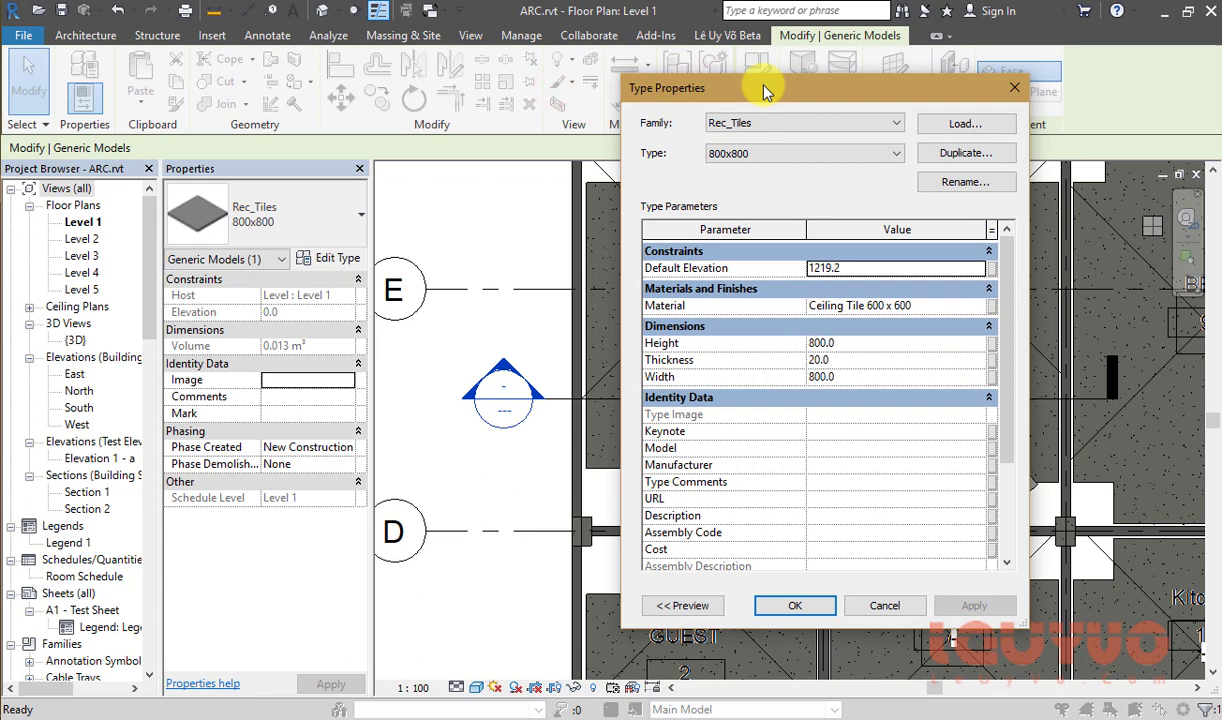
scroll(780, 395, down, 2)
scroll(742, 404, up, 2)
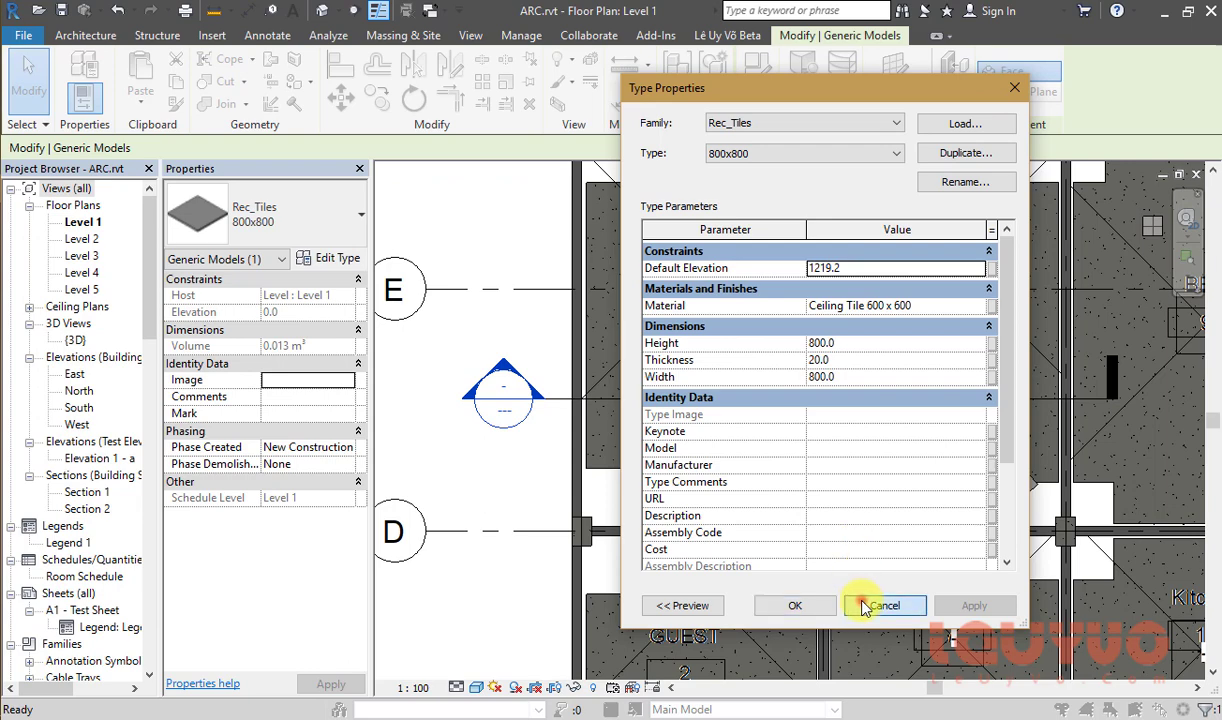
click(865, 607)
click(30, 36)
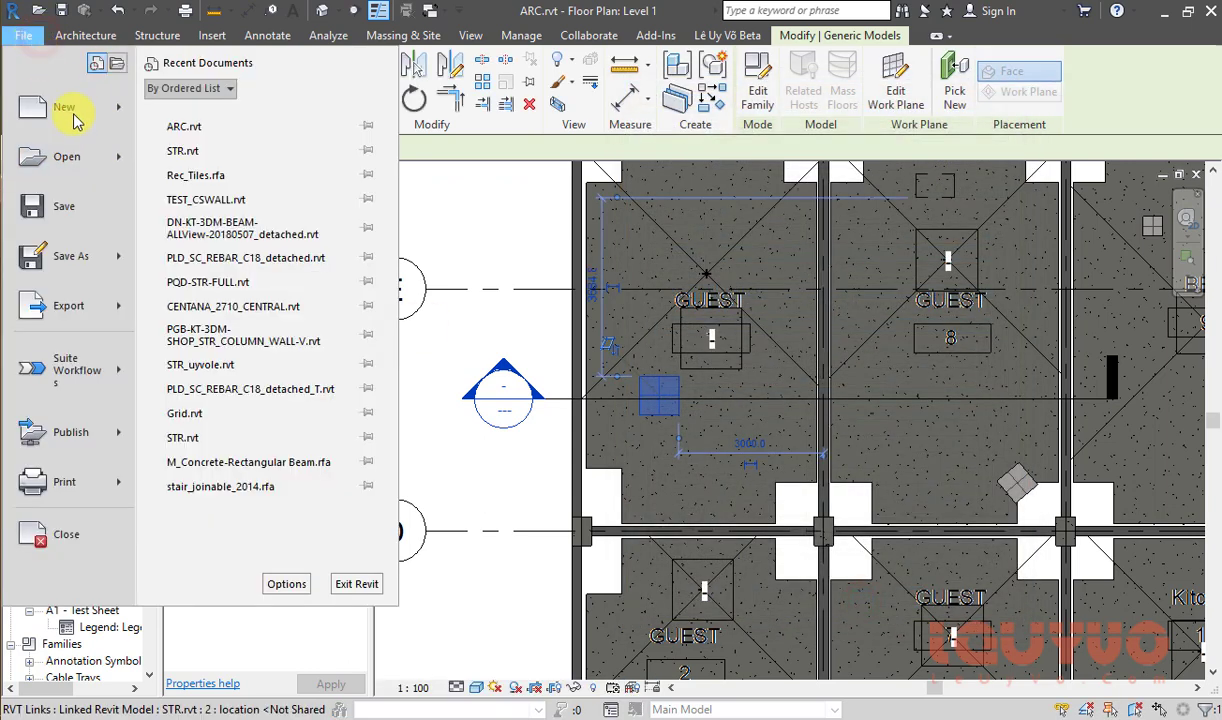
Step: Pick the Metric Generic Model face based.rft family template, then cancel without creating a family
click(118, 114)
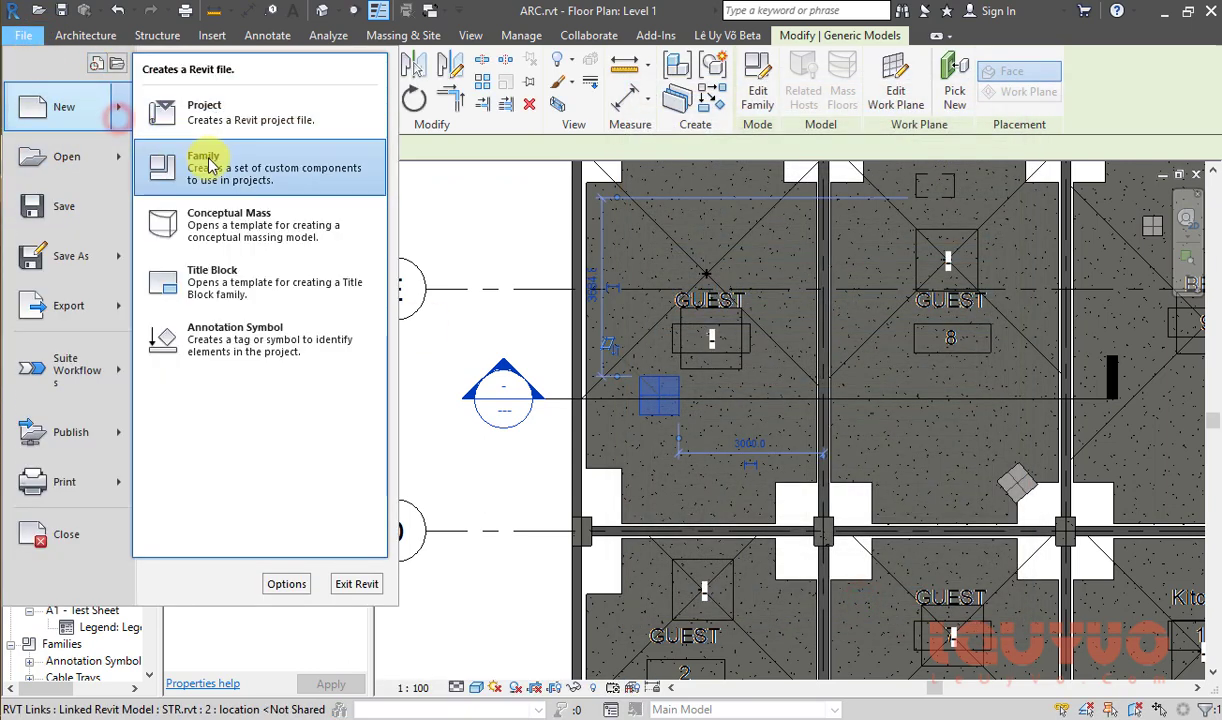
click(209, 166)
scroll(512, 430, down, 2)
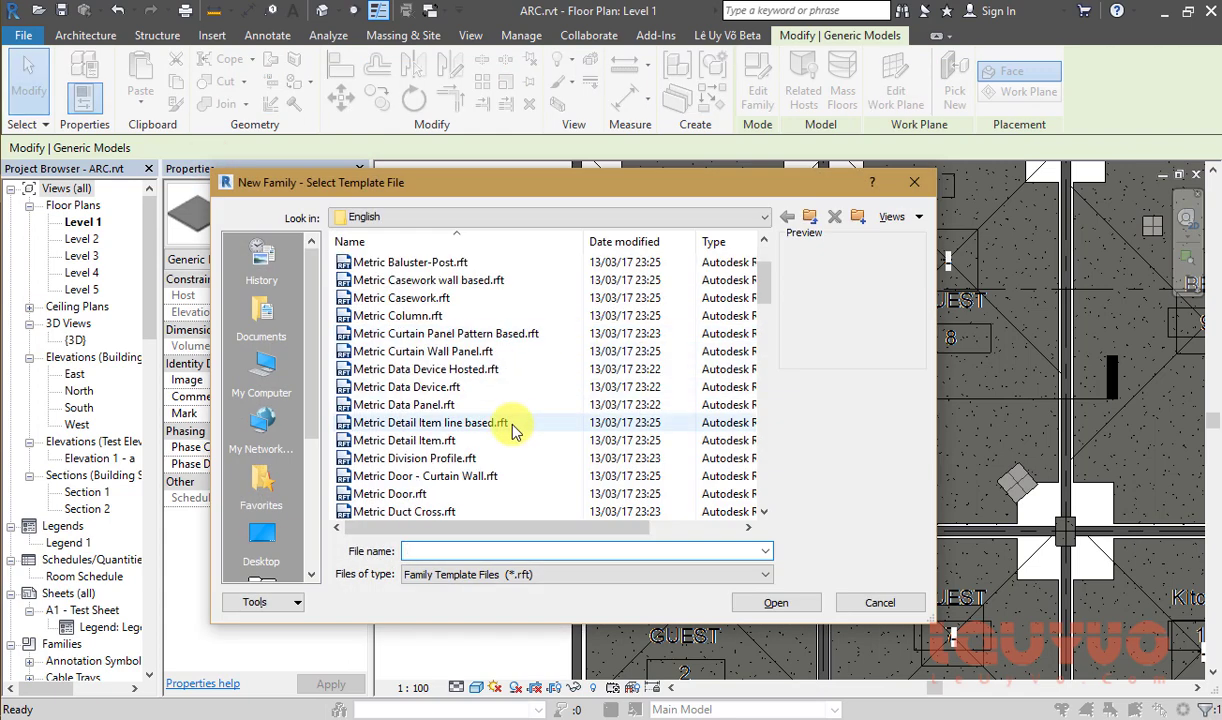
scroll(508, 425, down, 5)
scroll(480, 423, down, 6)
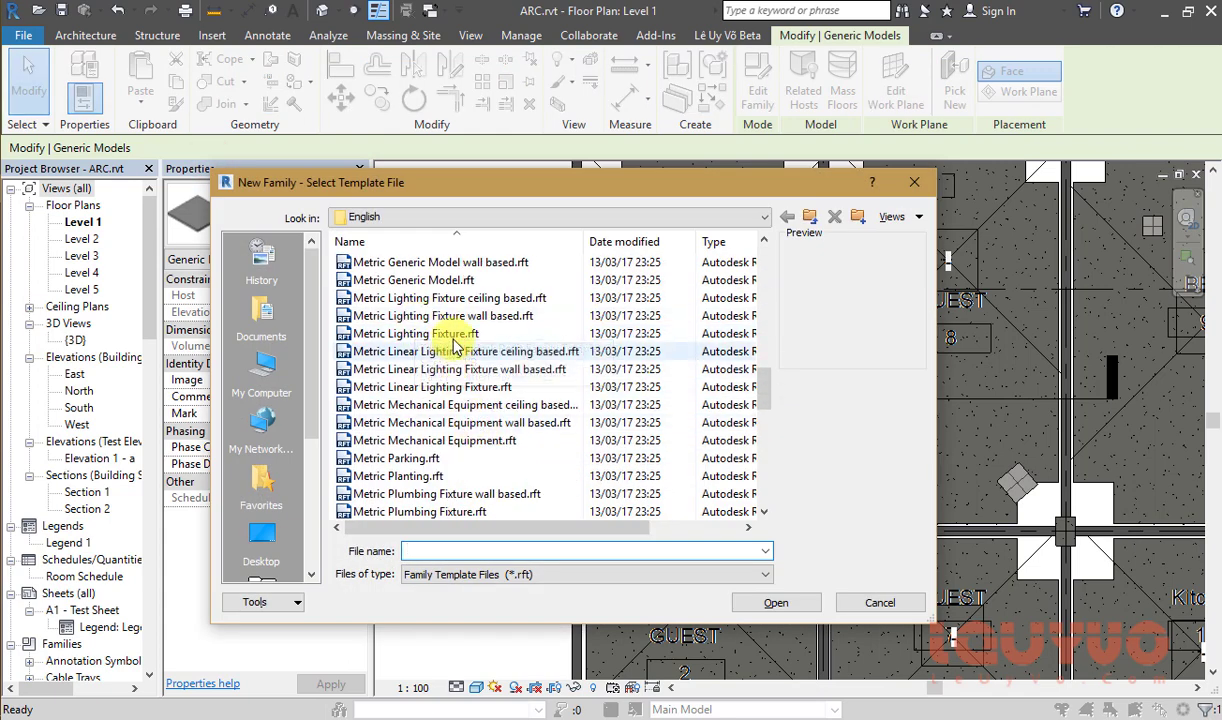
scroll(465, 300, up, 5)
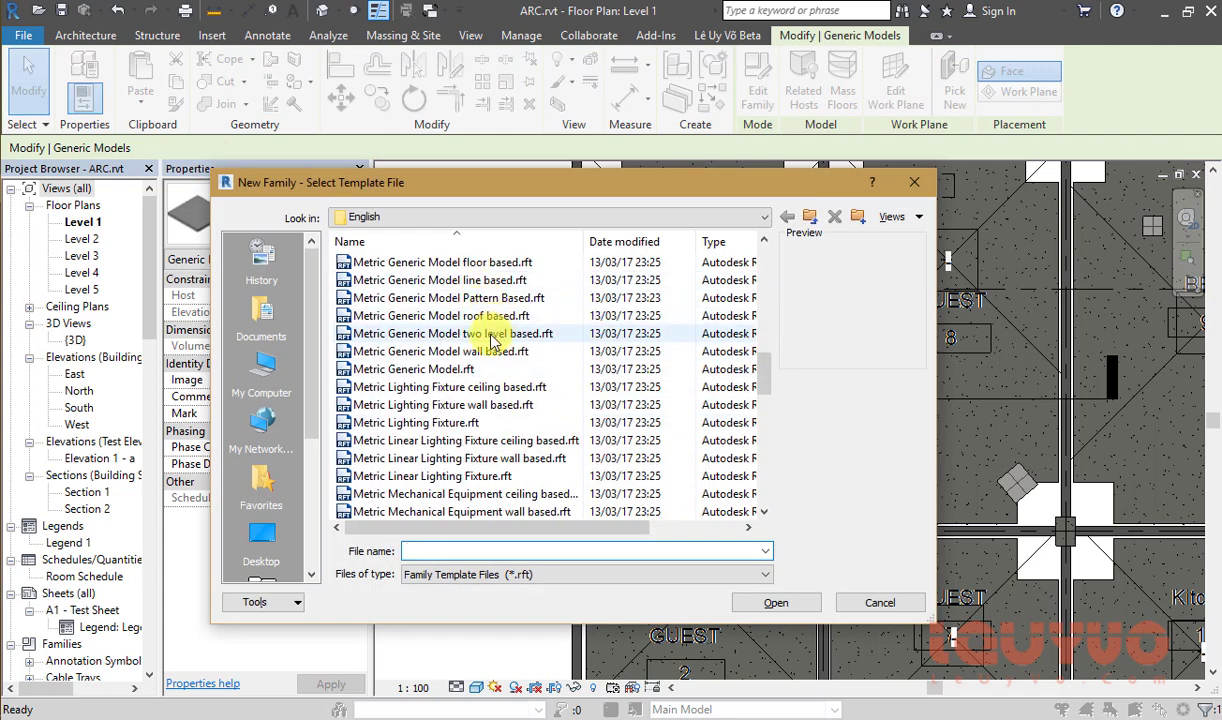
scroll(490, 341, up, 2)
click(490, 336)
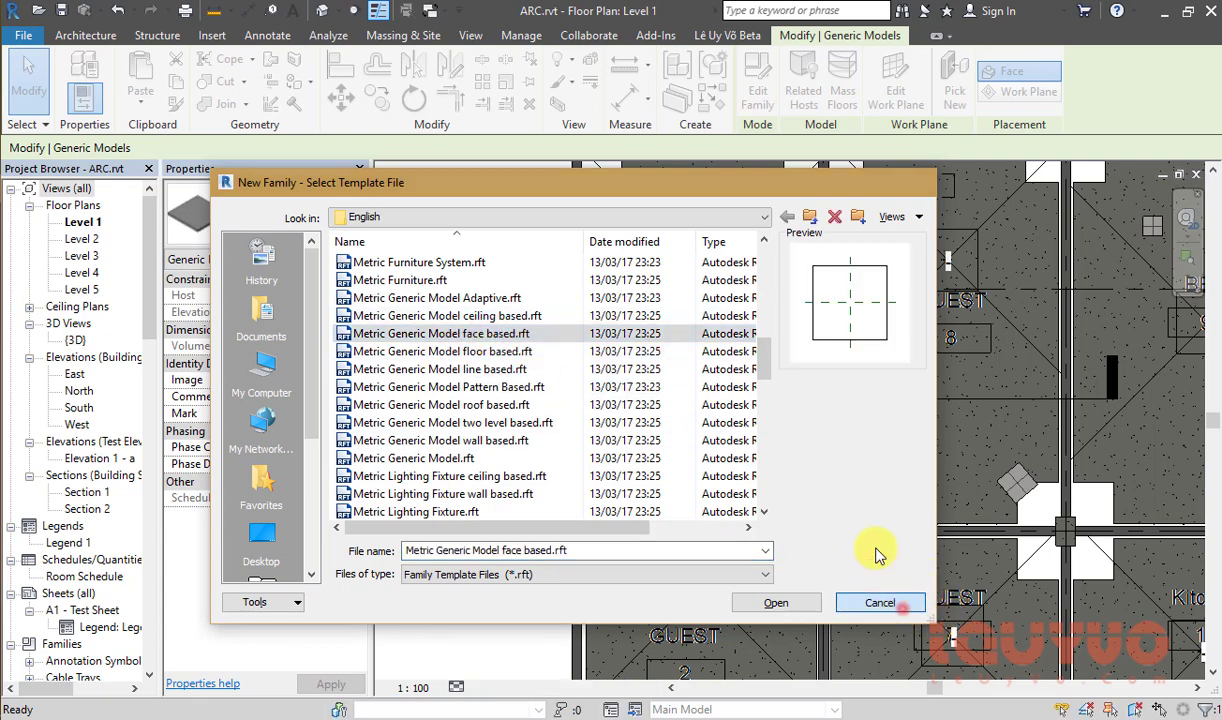
click(884, 603)
scroll(900, 450, down, 2)
mouse_move(913, 455)
middle_down()
mouse_move(838, 482)
mouse_move(772, 464)
middle_up()
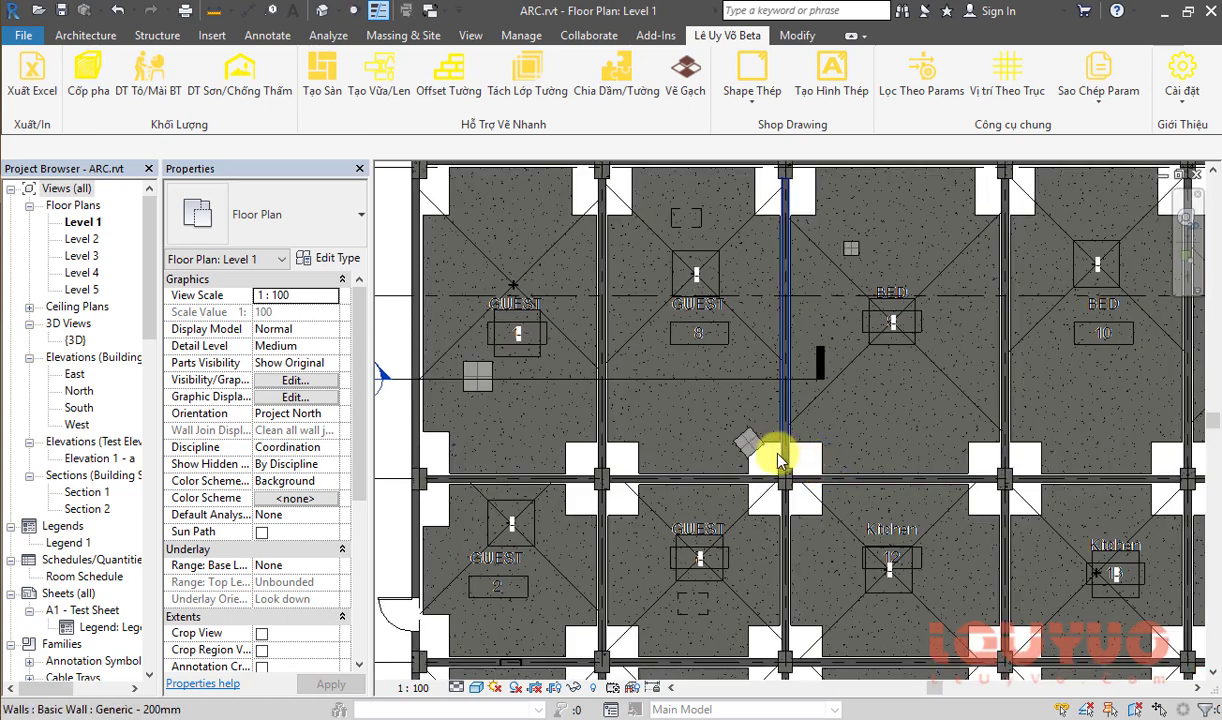
Step: Select the square, diamond and small Rec_Tiles samples in GUEST 1, GUEST 8 and BED 9
scroll(622, 382, up, 2)
scroll(554, 349, down, 2)
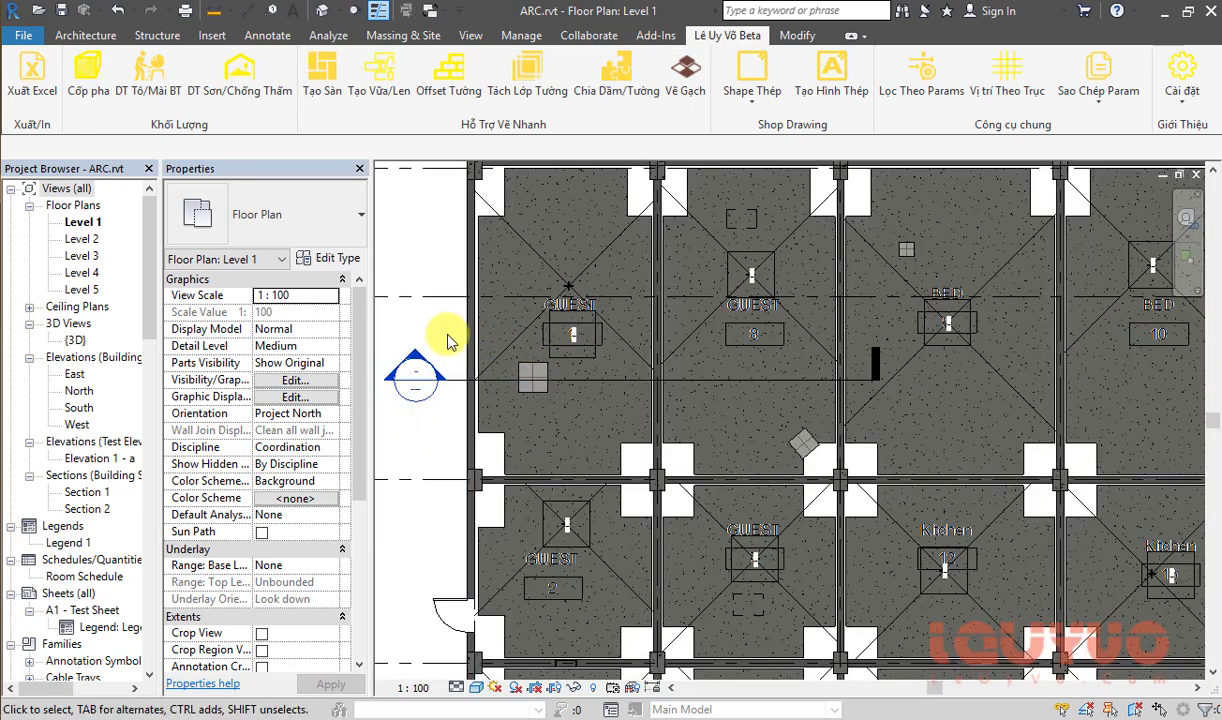
click(533, 377)
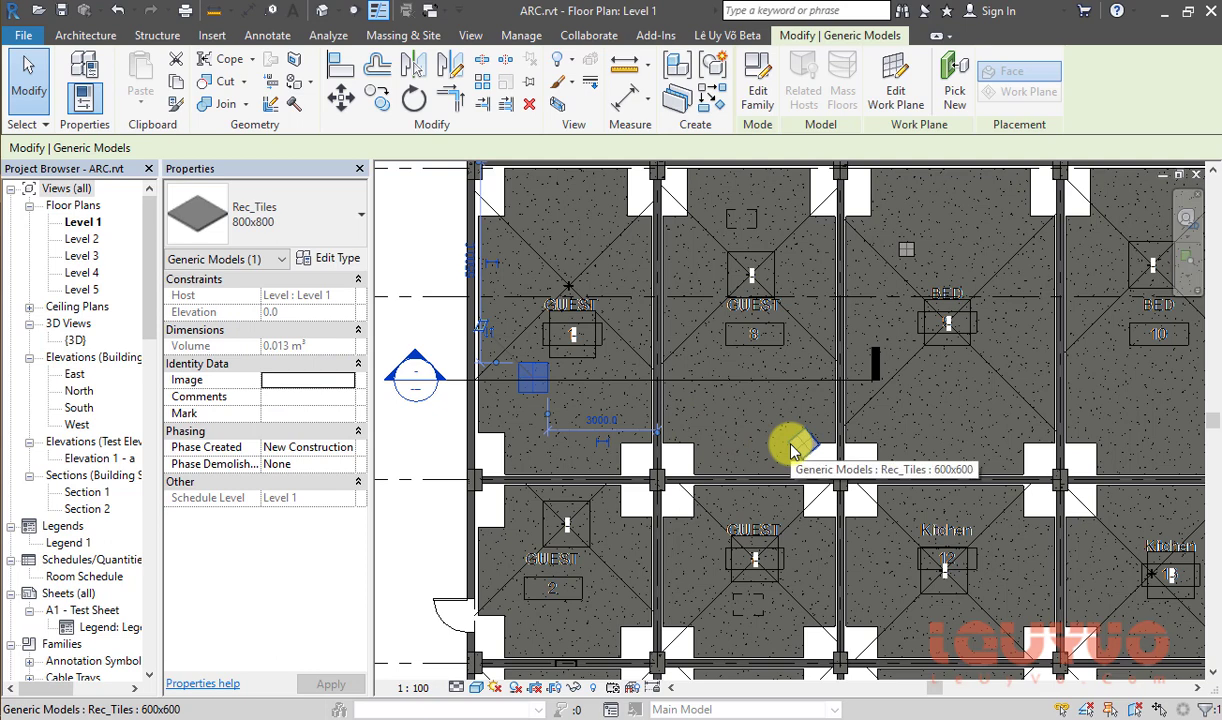
ctrl+click(797, 455)
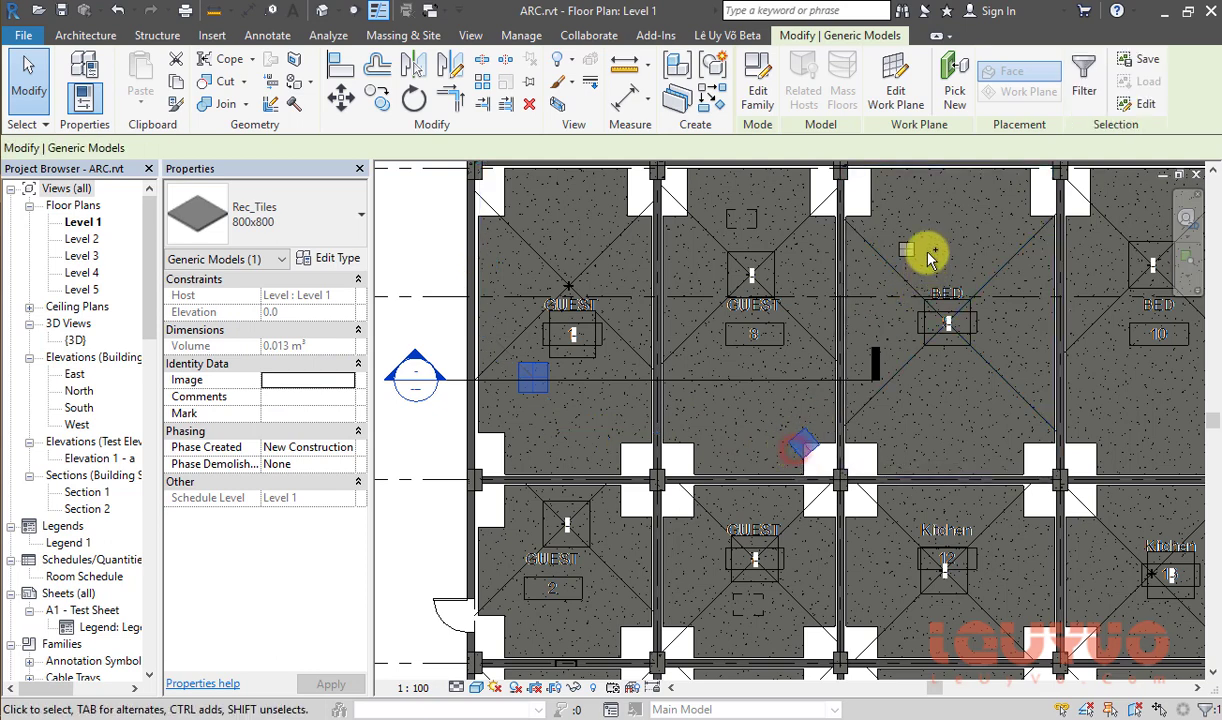
ctrl+click(906, 250)
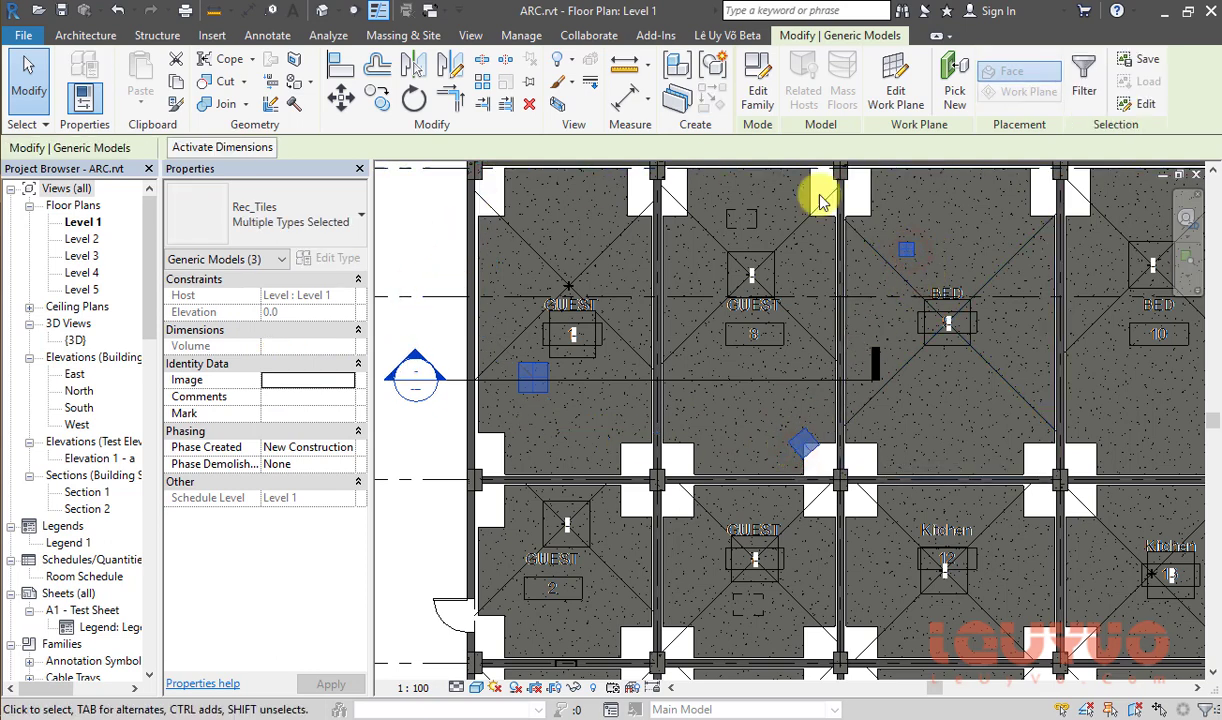
scroll(783, 443, up, 1)
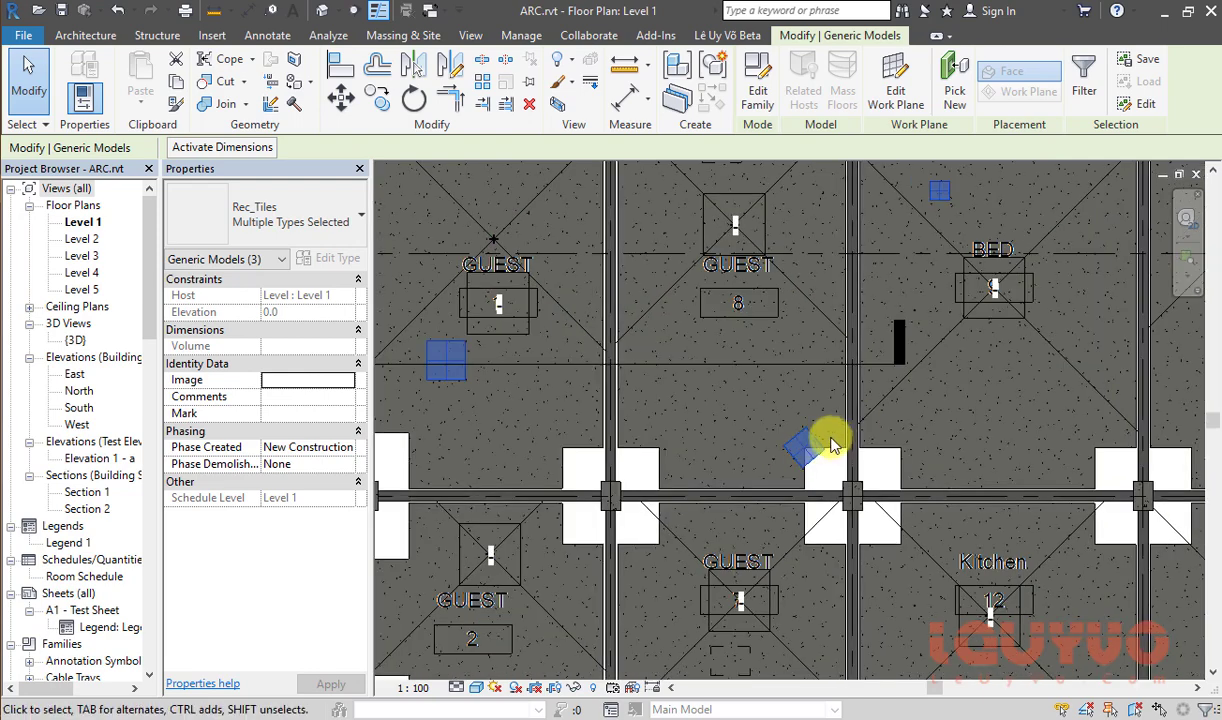
scroll(805, 437, down, 1)
scroll(770, 446, down, 1)
scroll(530, 432, up, 1)
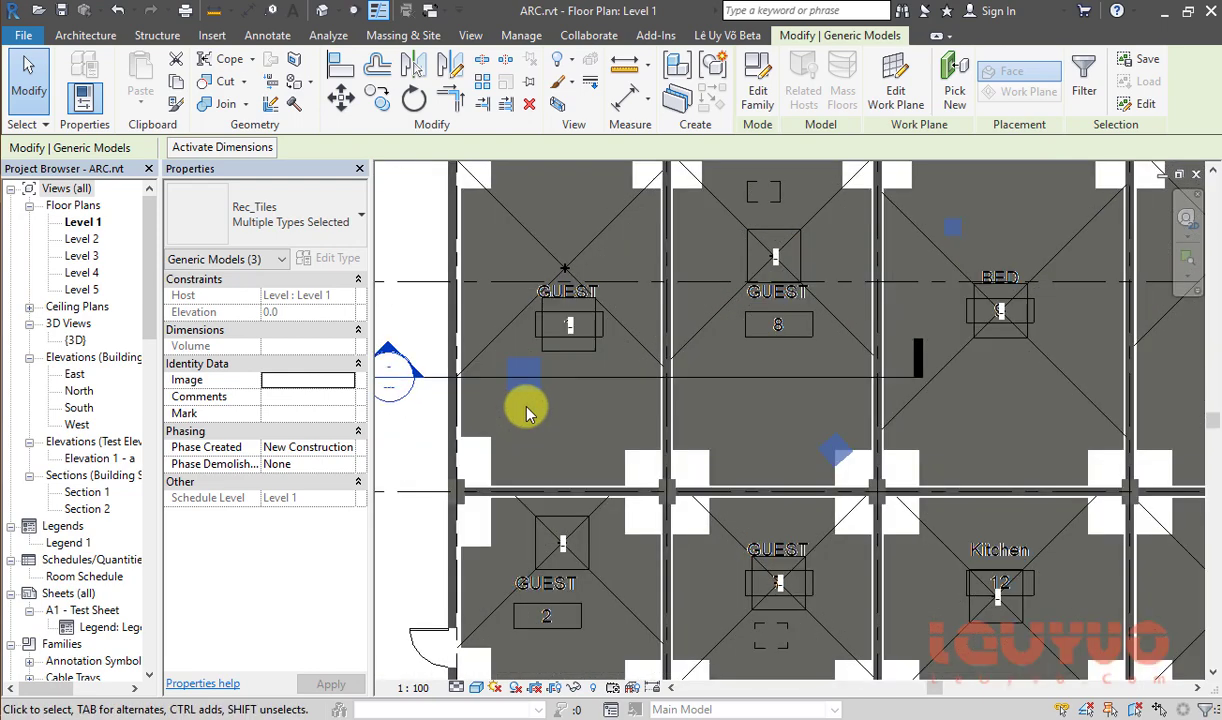
click(745, 38)
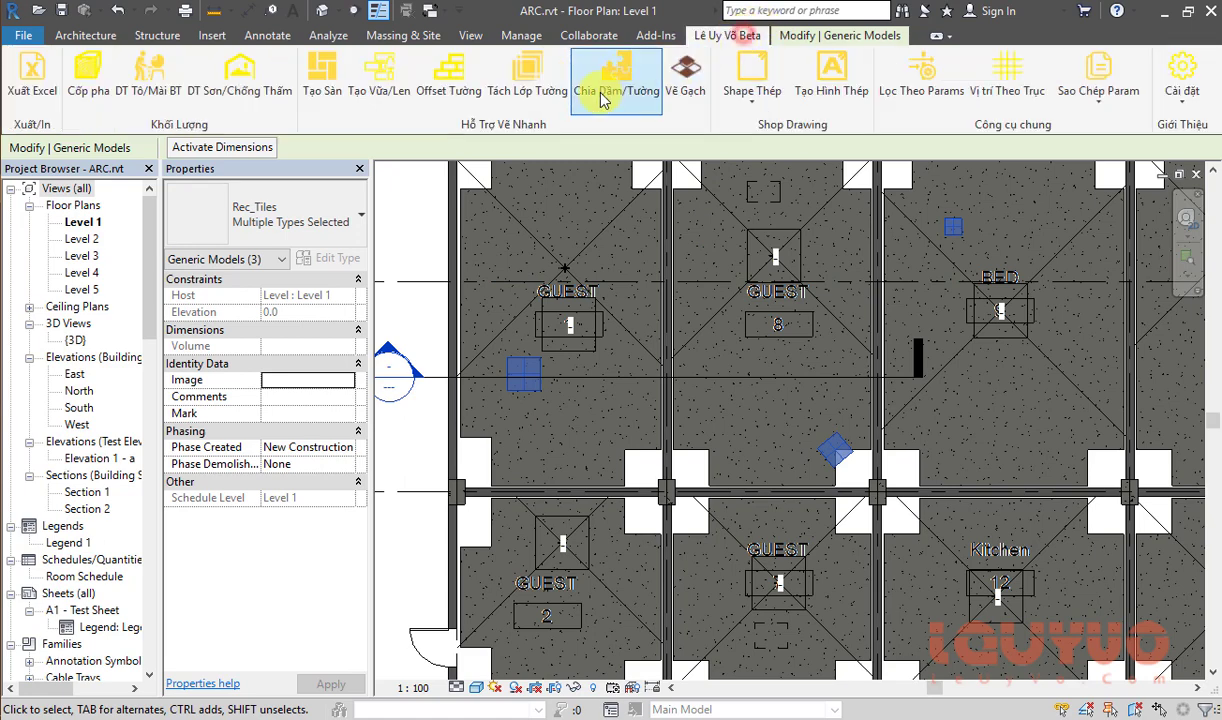
Step: Run Vẽ Gạch on GUEST 8 (600x600) and GUEST 1 (800x800) with 2 mm joints, excluding BED 9
click(683, 78)
mouse_move(615, 120)
mouse_down()
mouse_move(305, 127)
mouse_move(343, 137)
mouse_up()
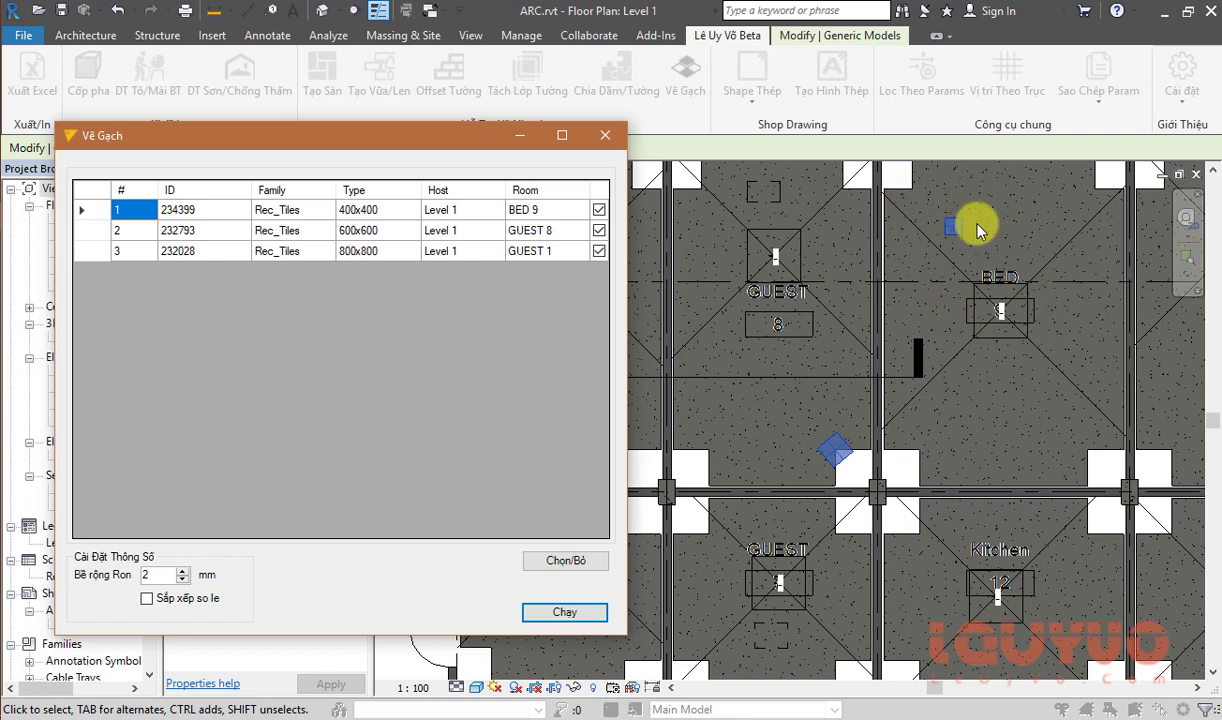
click(599, 212)
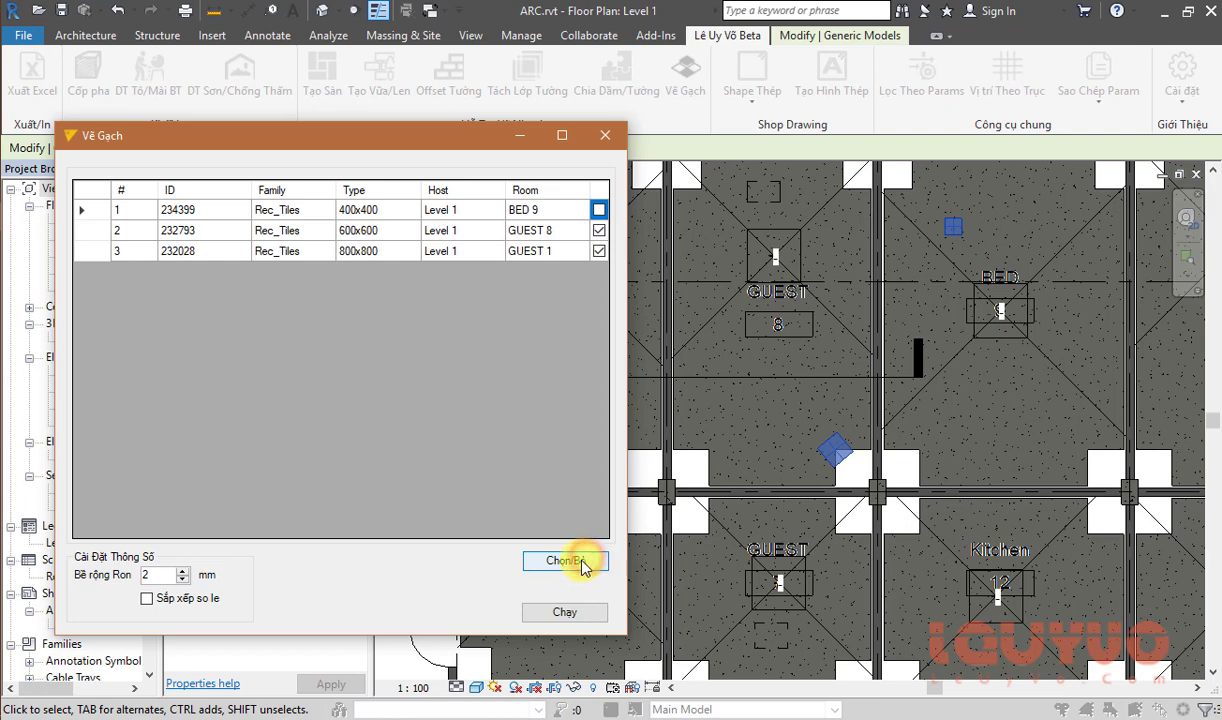
click(215, 230)
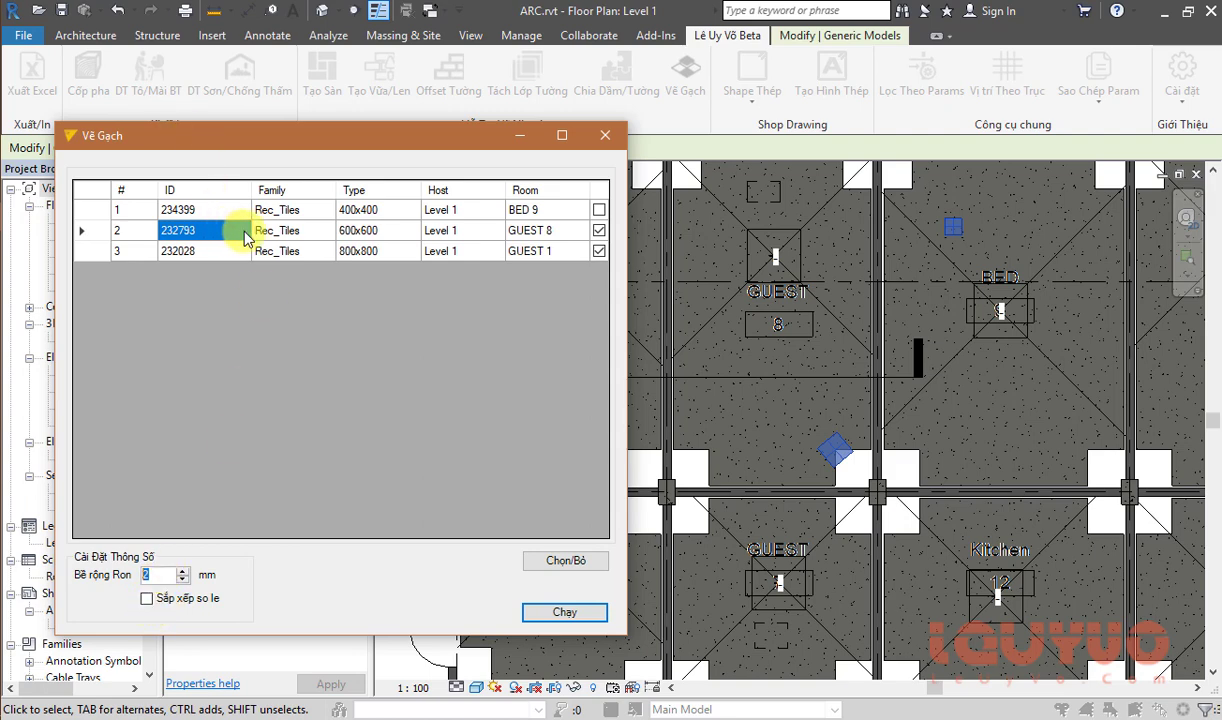
click(547, 622)
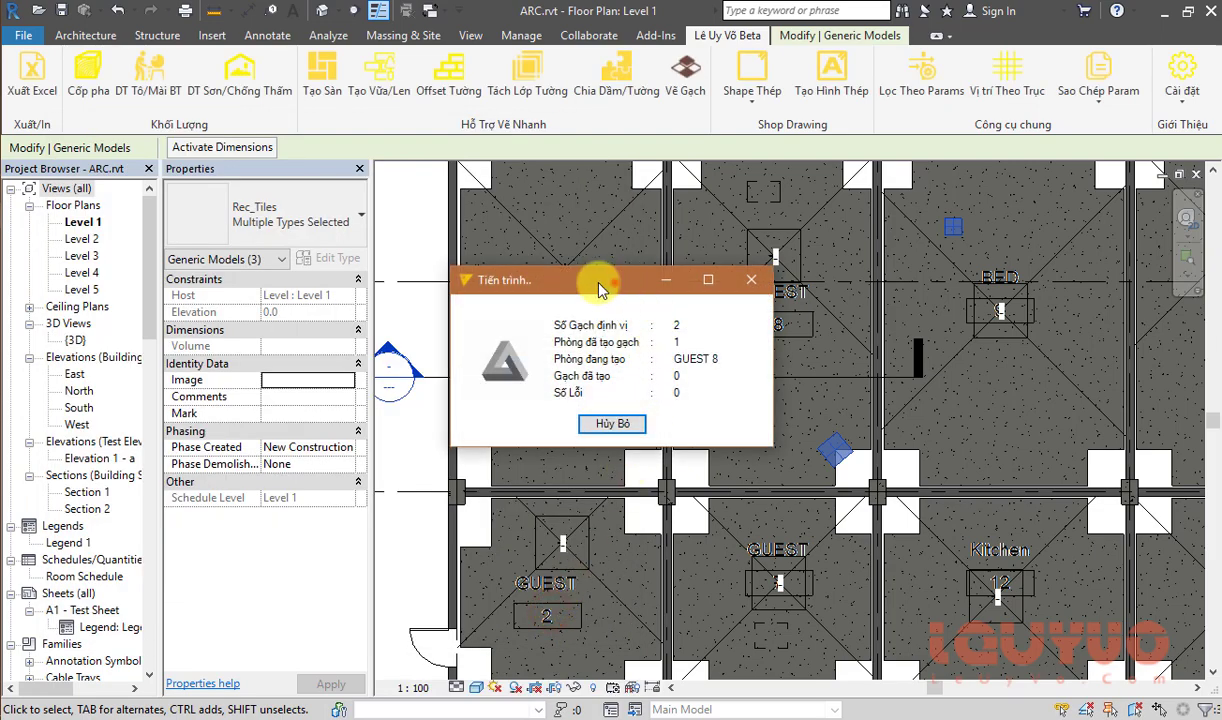
Step: Watch the tiling finish with 223 tiles and 0 errors, then acknowledge the completion report
drag(600, 280, 158, 216)
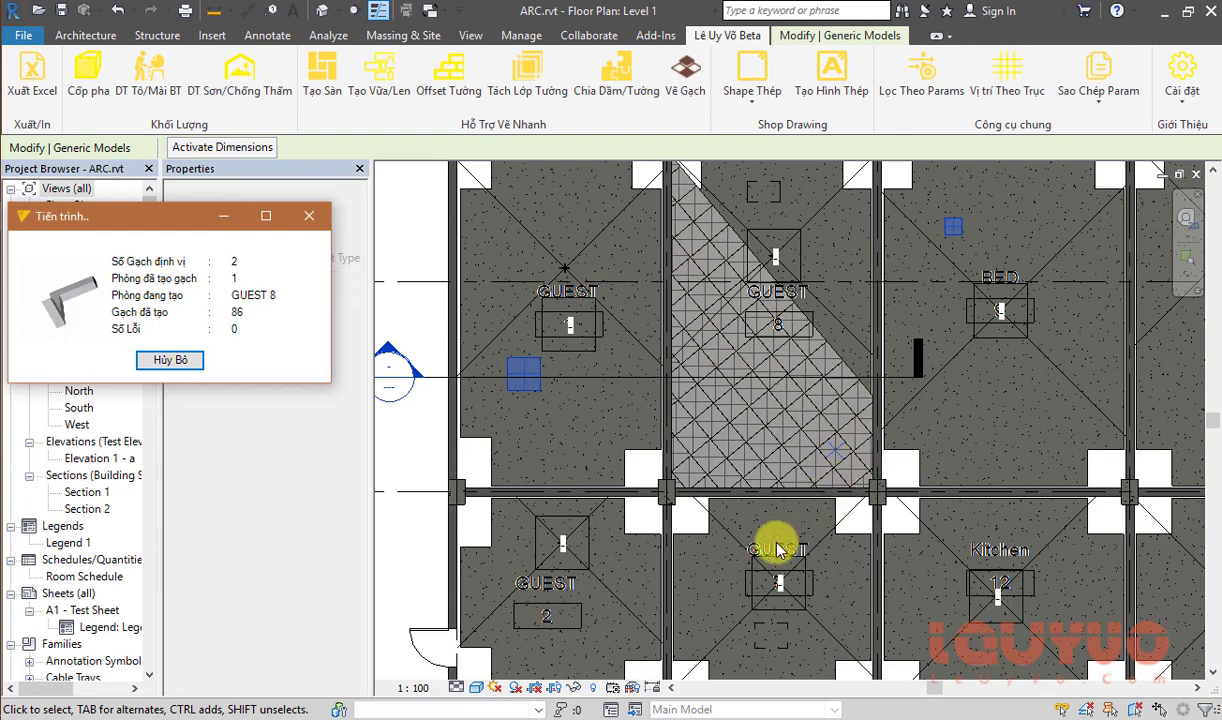
scroll(777, 545, down, 1)
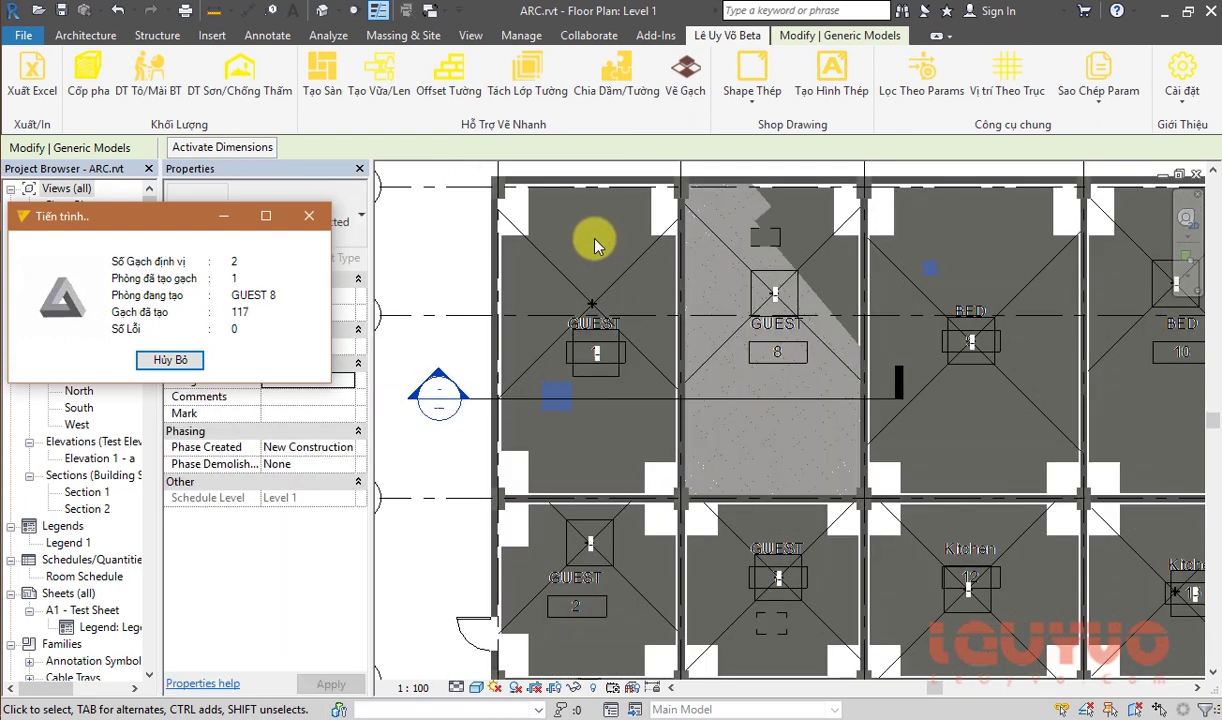
scroll(752, 203, up, 1)
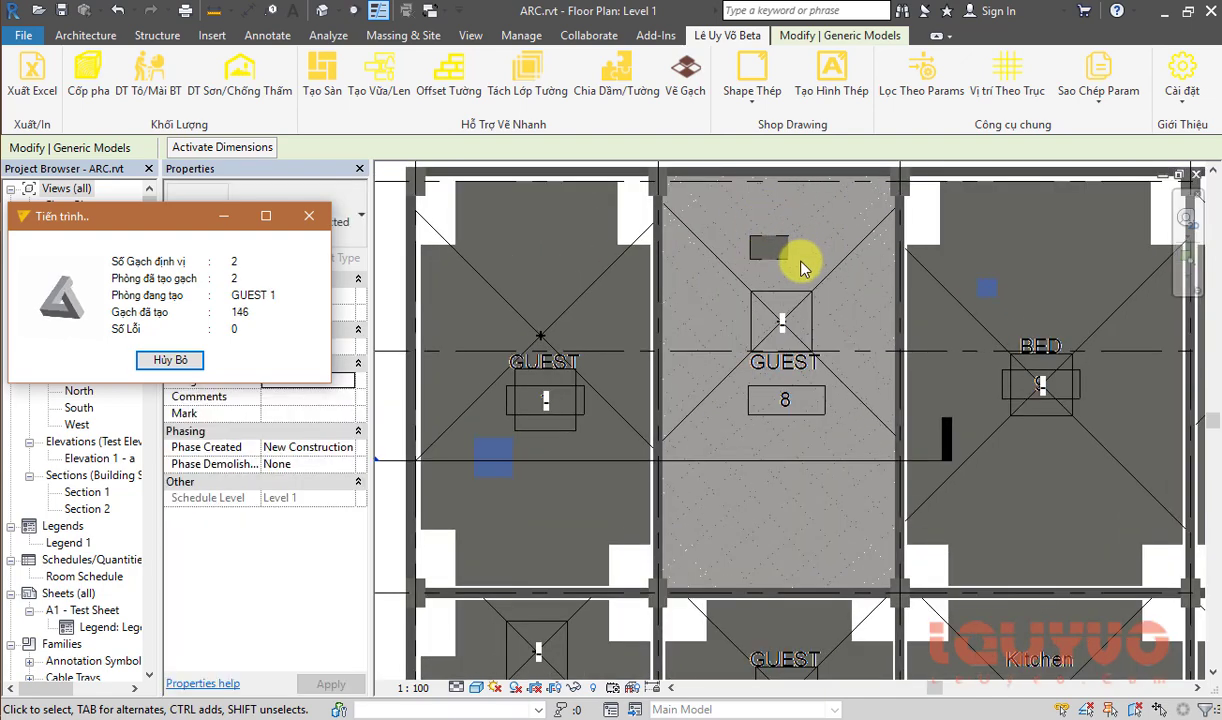
scroll(770, 248, up, 1)
scroll(746, 214, up, 1)
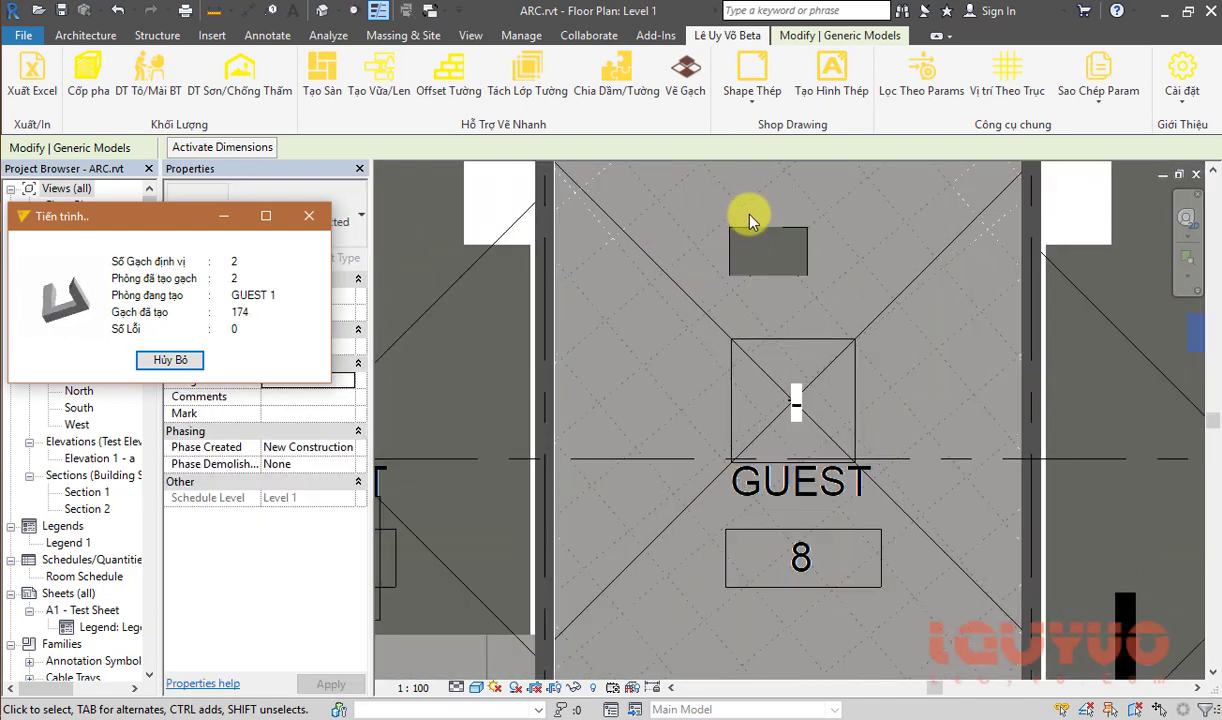
scroll(770, 240, up, 1)
scroll(722, 240, up, 1)
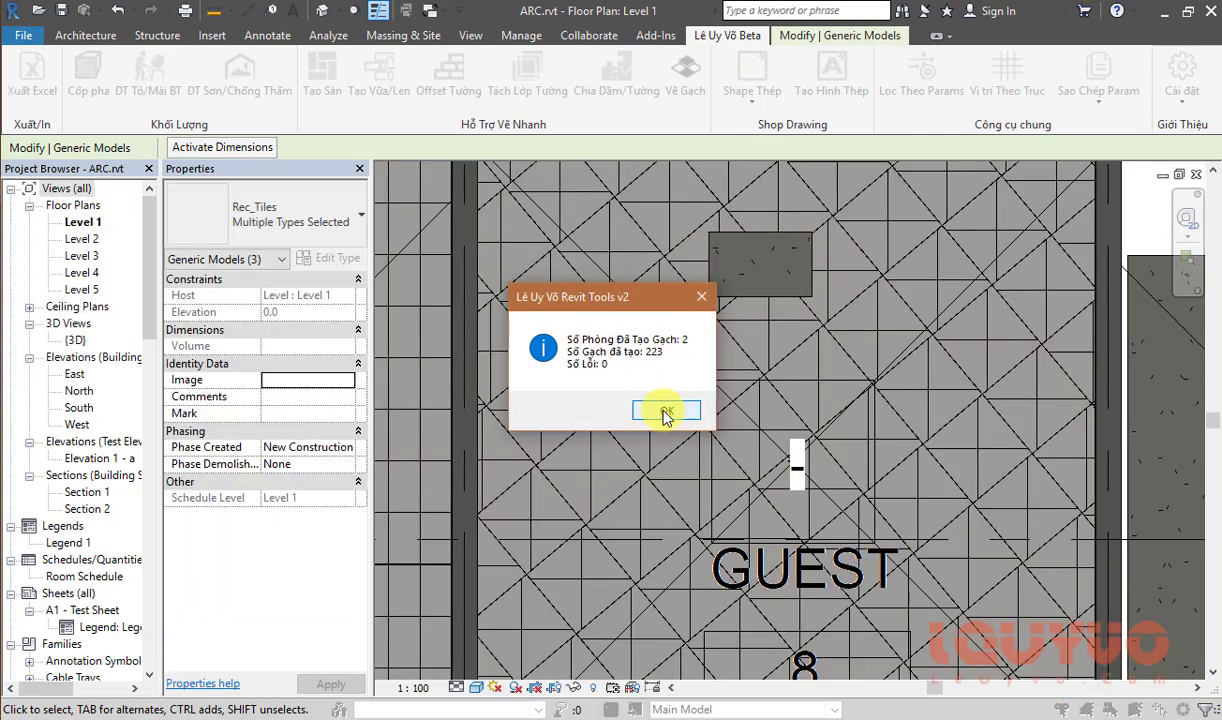
click(666, 412)
scroll(690, 370, down, 1)
scroll(552, 480, down, 1)
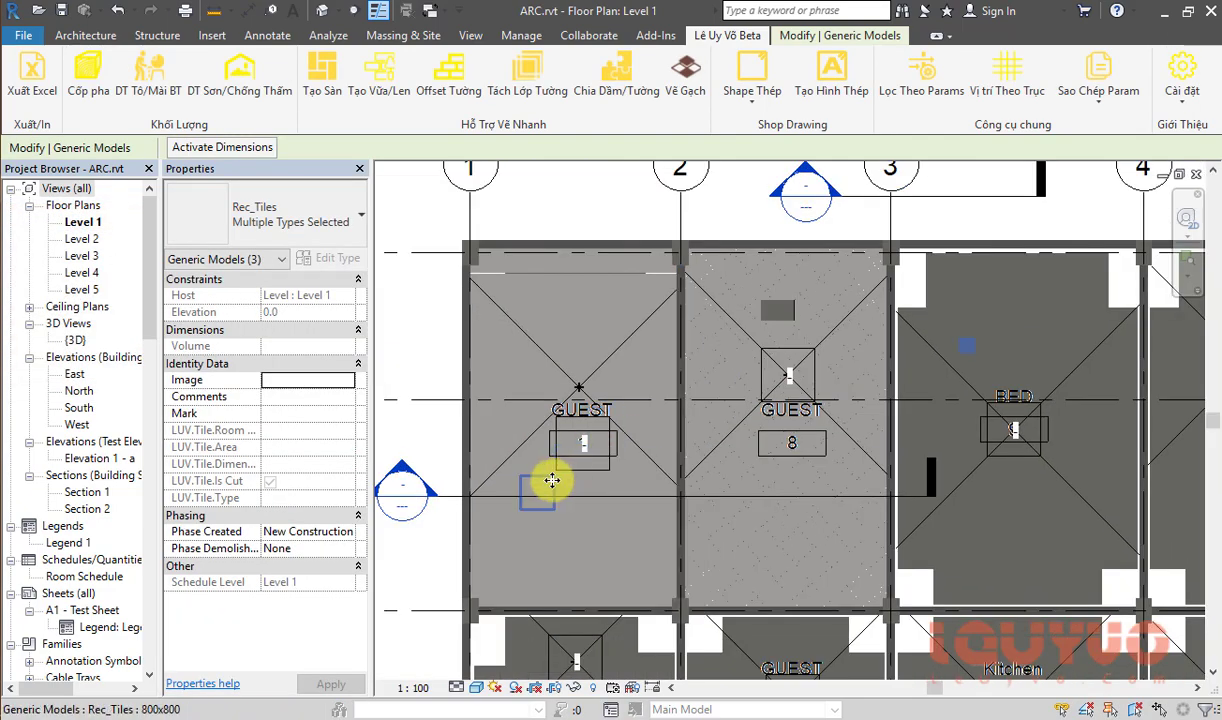
scroll(641, 278, up, 1)
scroll(873, 287, up, 2)
scroll(772, 306, up, 2)
scroll(755, 297, up, 2)
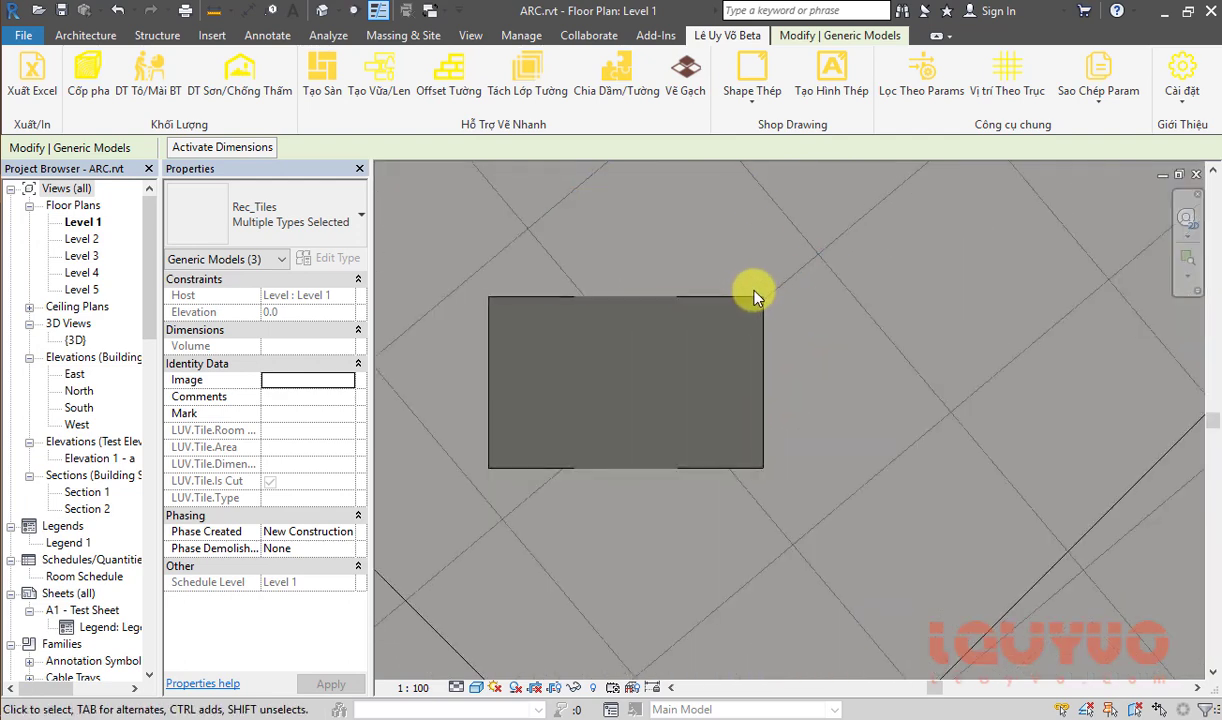
click(773, 300)
scroll(772, 320, up, 1)
scroll(790, 330, up, 1)
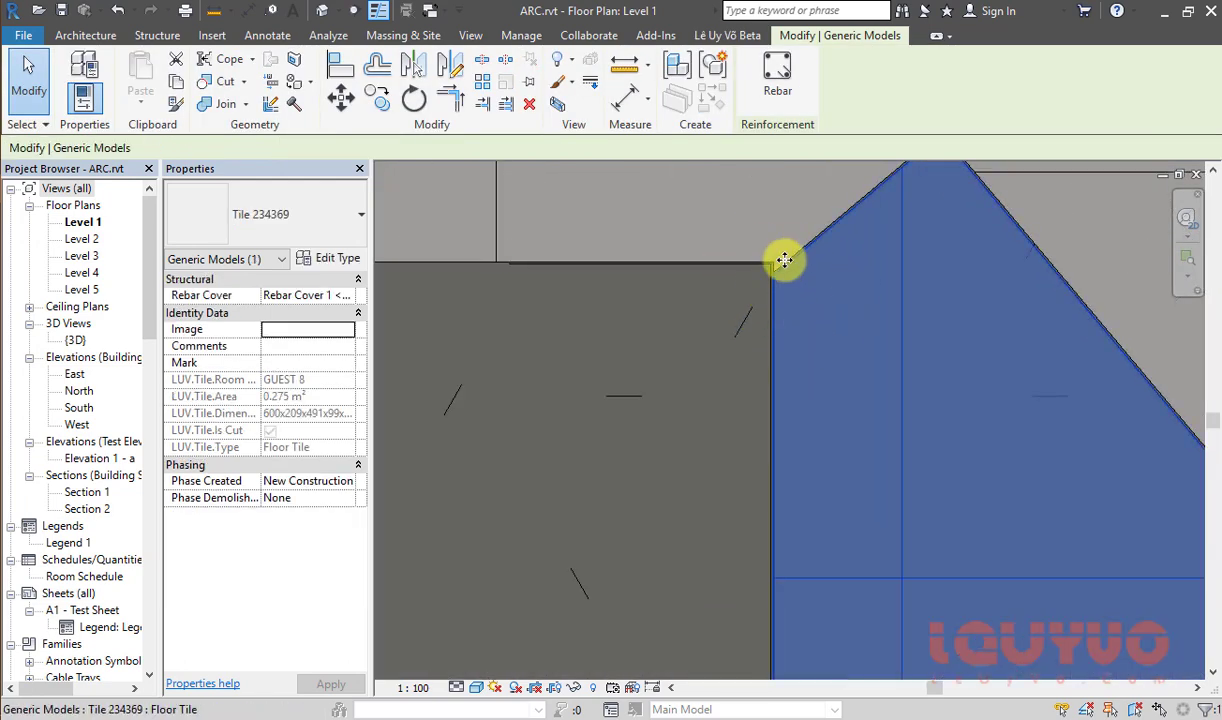
scroll(784, 260, down, 1)
scroll(941, 185, up, 2)
middle_drag(753, 469, 673, 453)
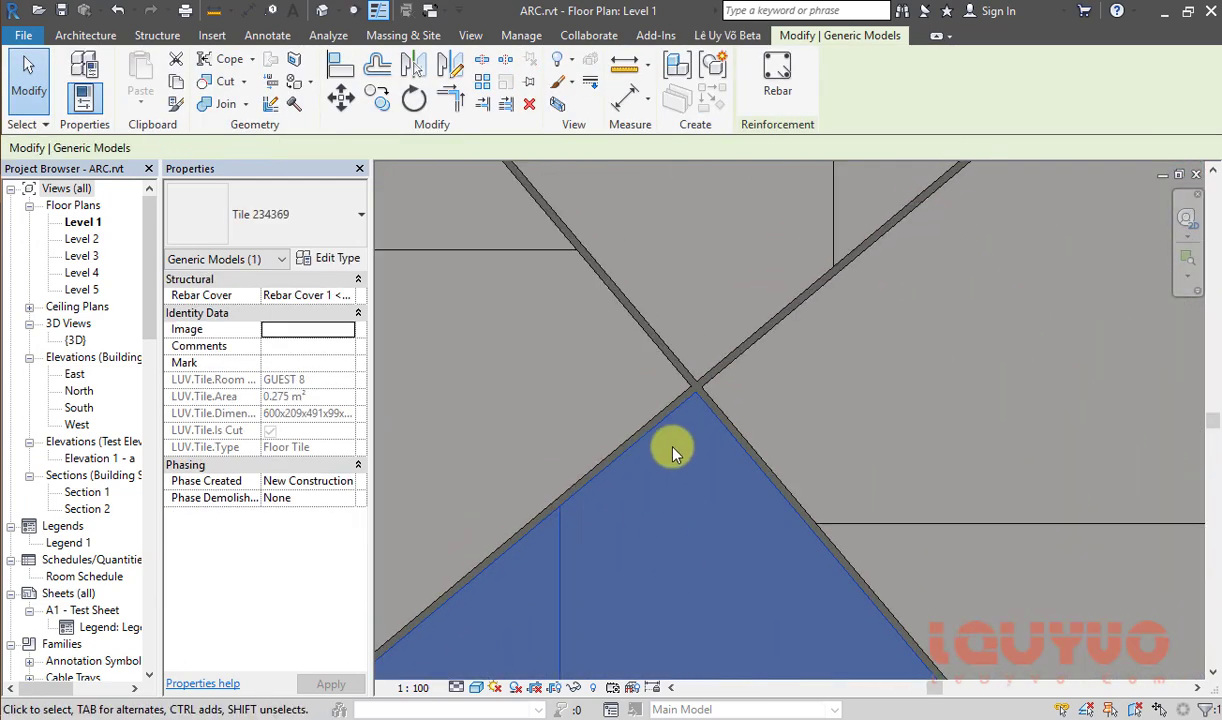
click(887, 378)
scroll(980, 290, down, 2)
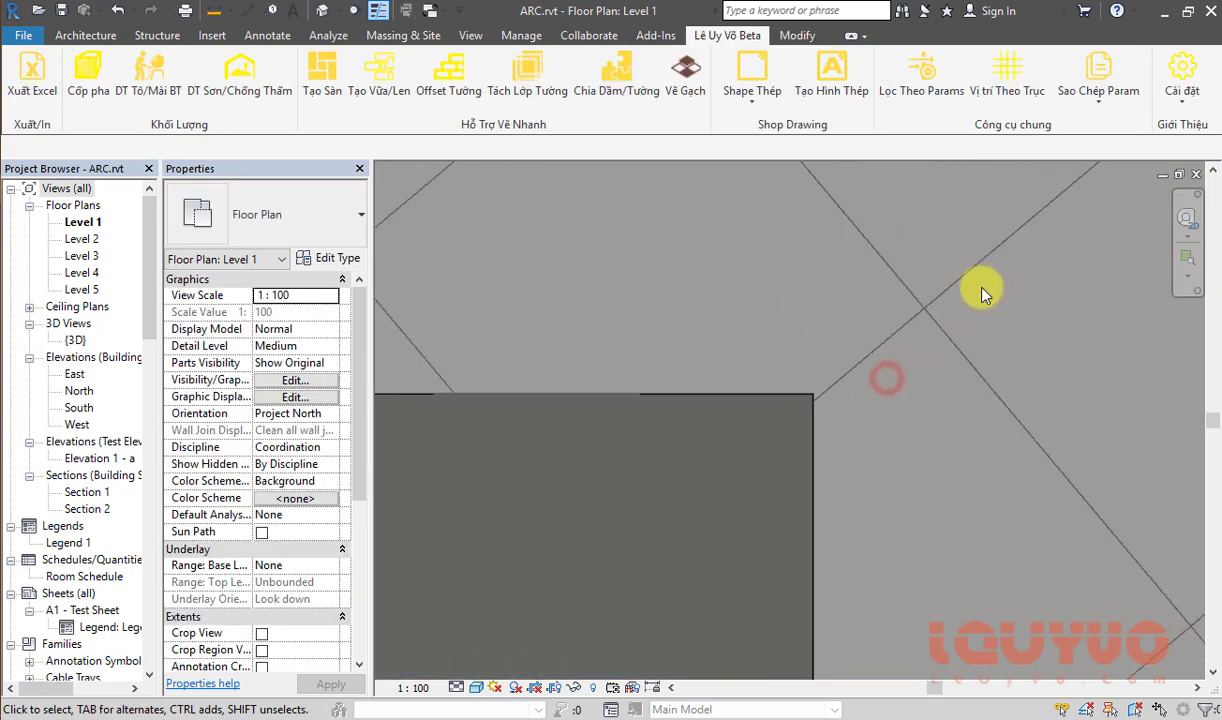
scroll(990, 295, down, 2)
scroll(985, 325, down, 2)
scroll(870, 390, up, 3)
scroll(740, 440, up, 2)
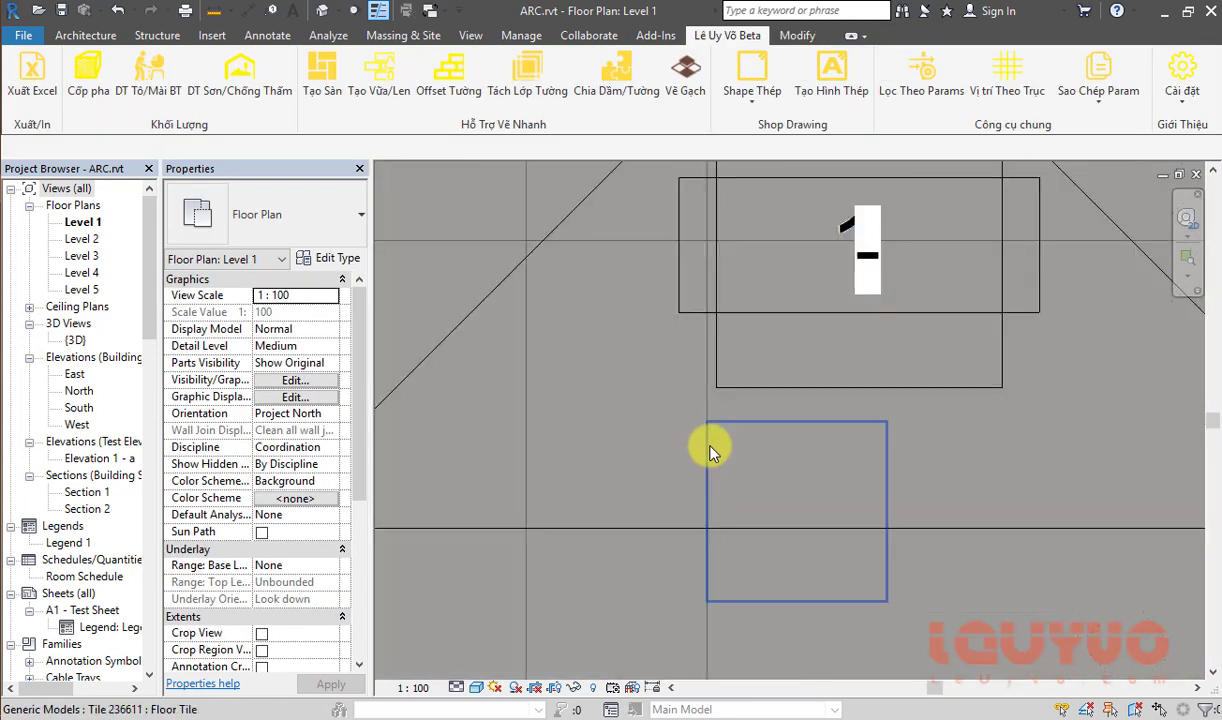
scroll(710, 450, up, 2)
scroll(715, 420, up, 2)
click(705, 407)
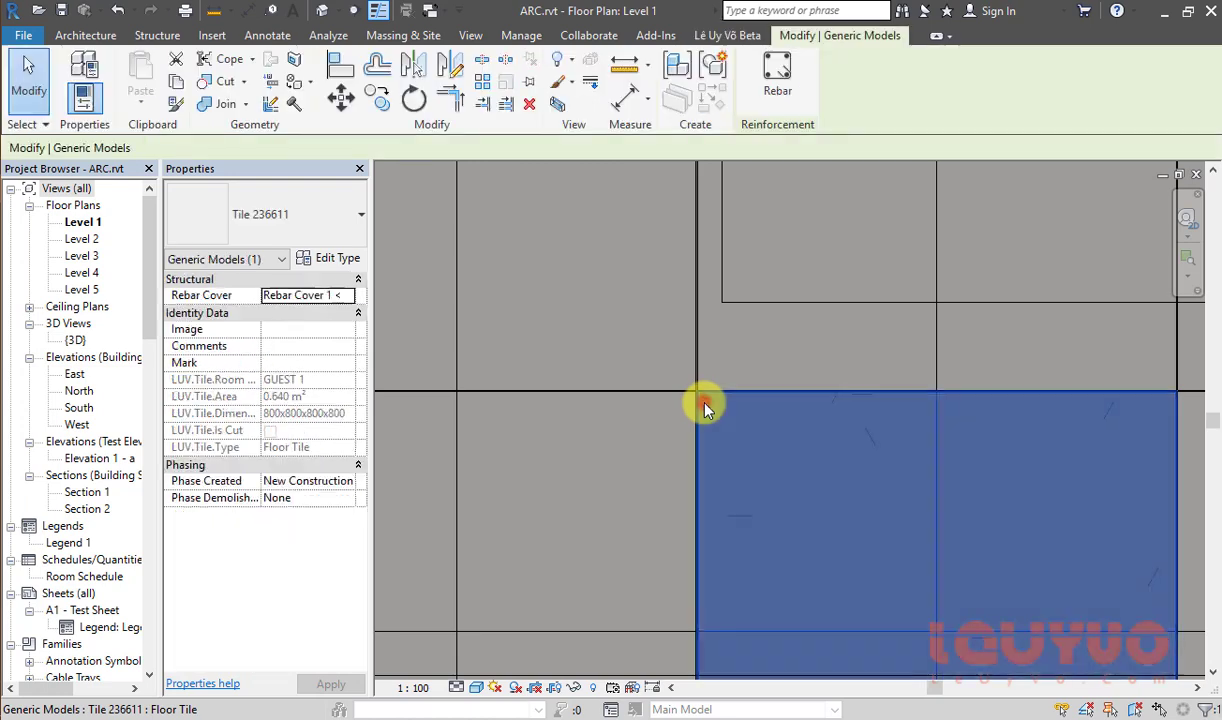
scroll(840, 275, down, 2)
scroll(870, 268, down, 2)
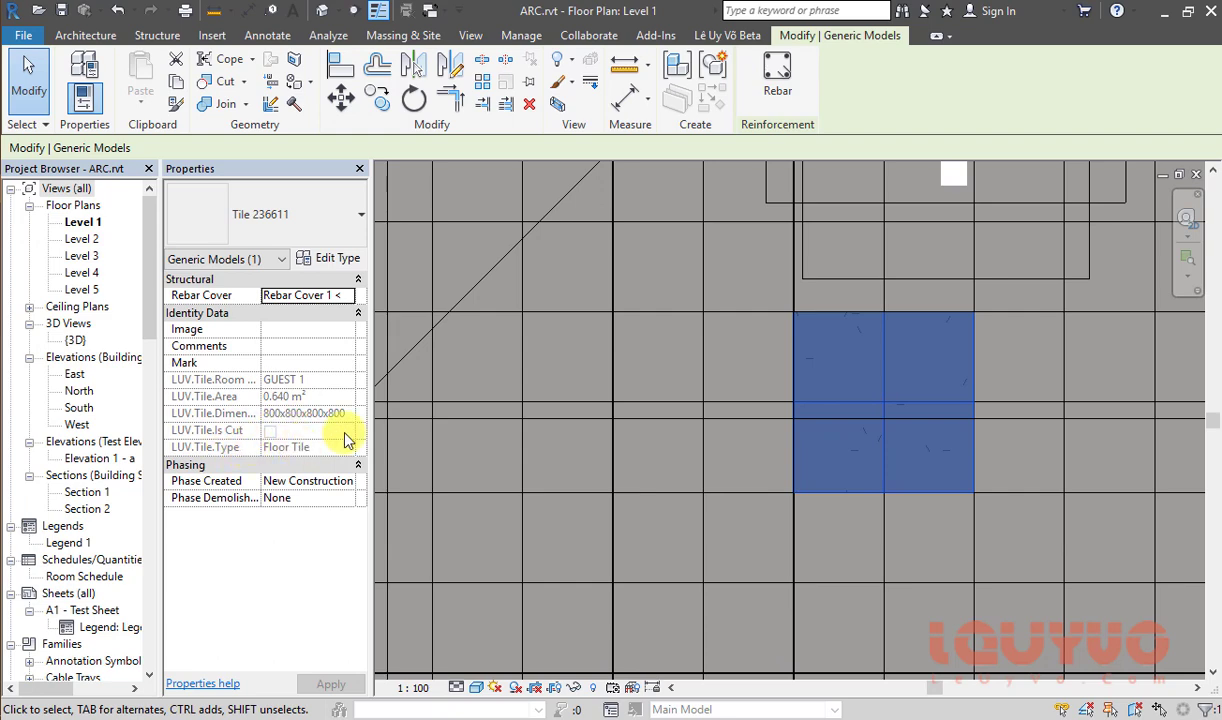
scroll(613, 310, down, 5)
scroll(1037, 355, up, 2)
scroll(742, 316, up, 2)
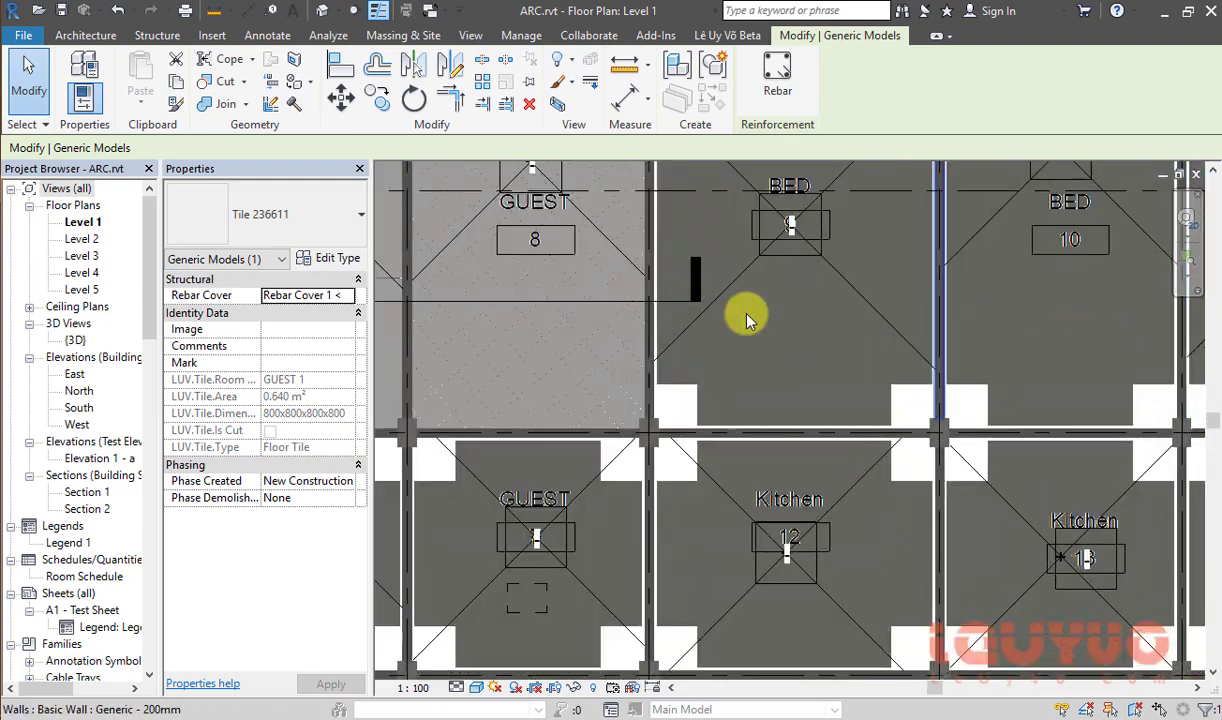
scroll(571, 330, up, 2)
click(571, 330)
middle_drag(554, 240, 567, 322)
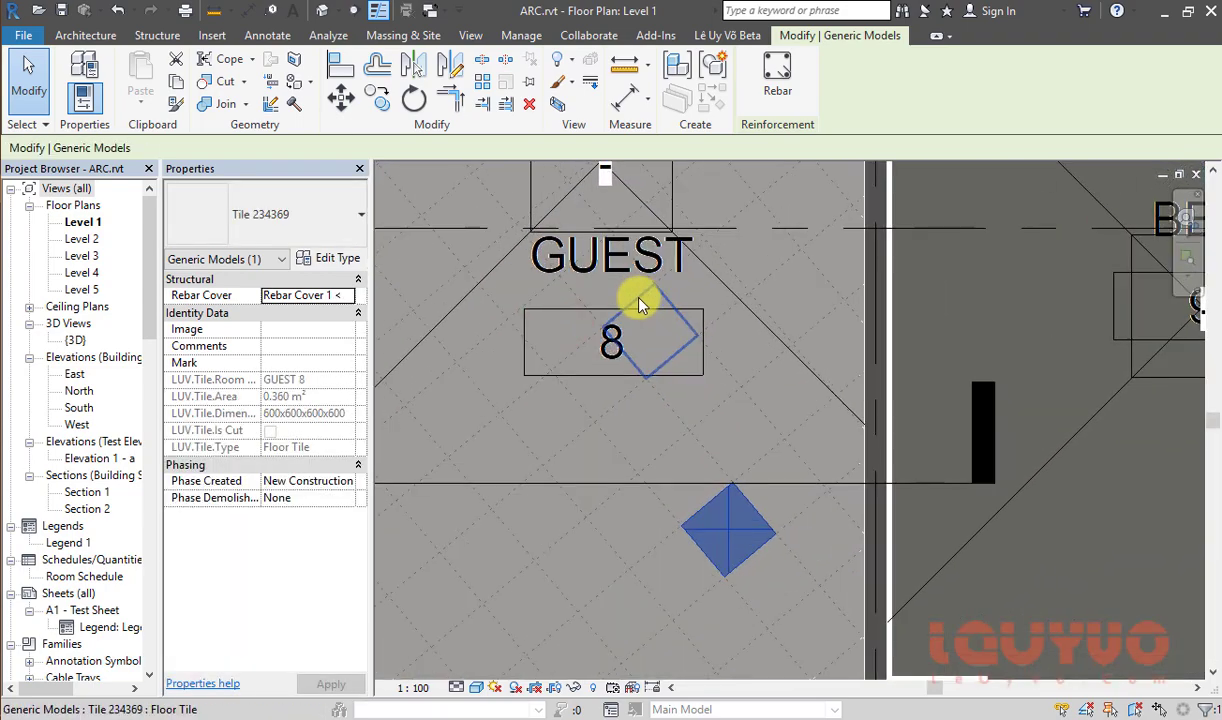
scroll(636, 295, up, 2)
middle_drag(693, 539, 728, 670)
scroll(633, 374, up, 2)
scroll(610, 240, up, 2)
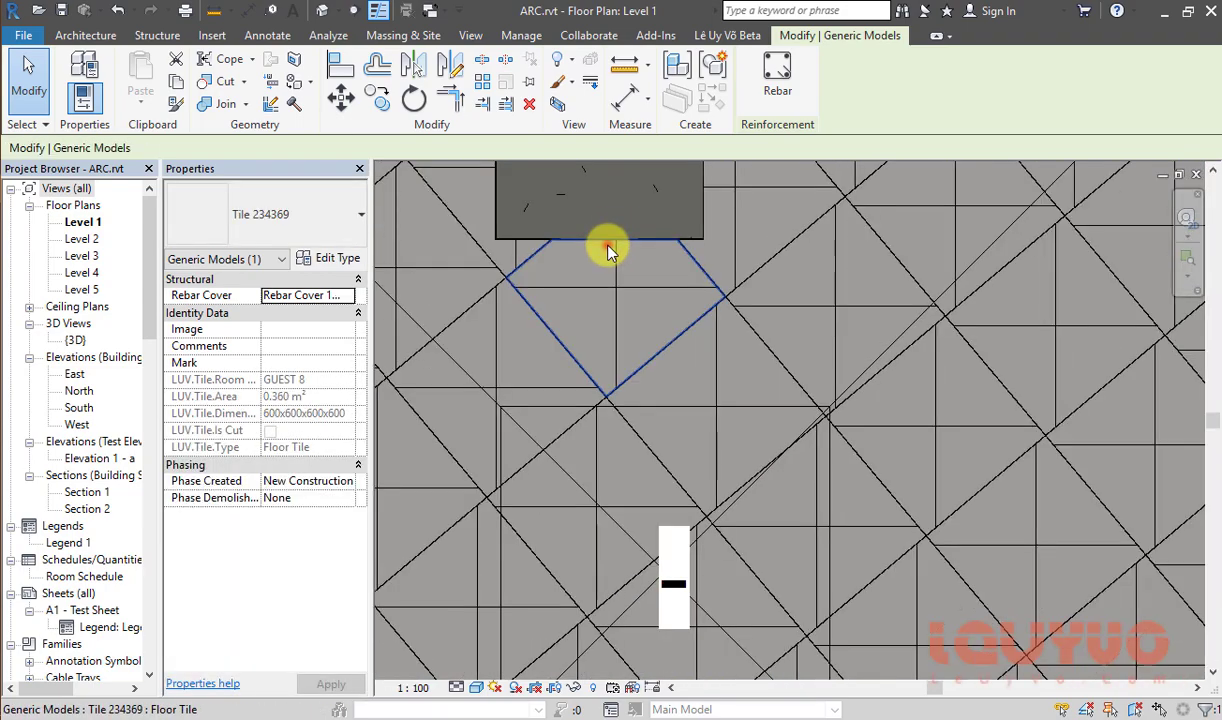
click(608, 245)
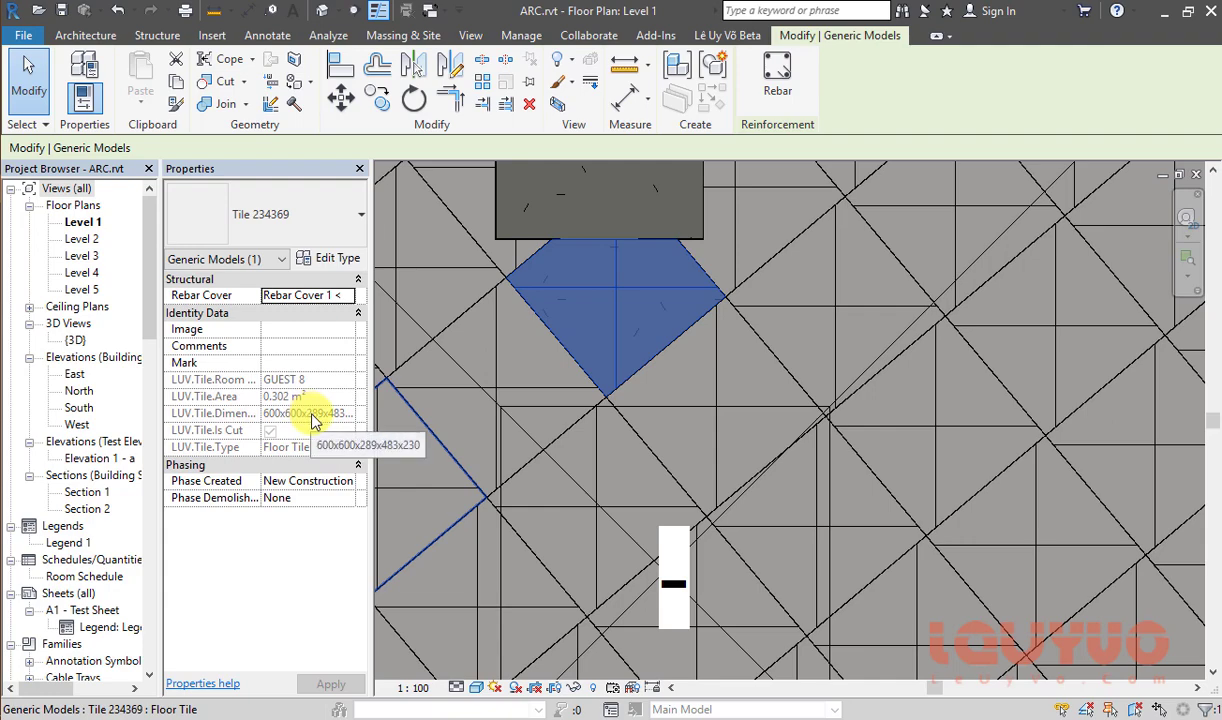
scroll(715, 374, down, 1)
scroll(810, 363, down, 3)
scroll(867, 354, down, 2)
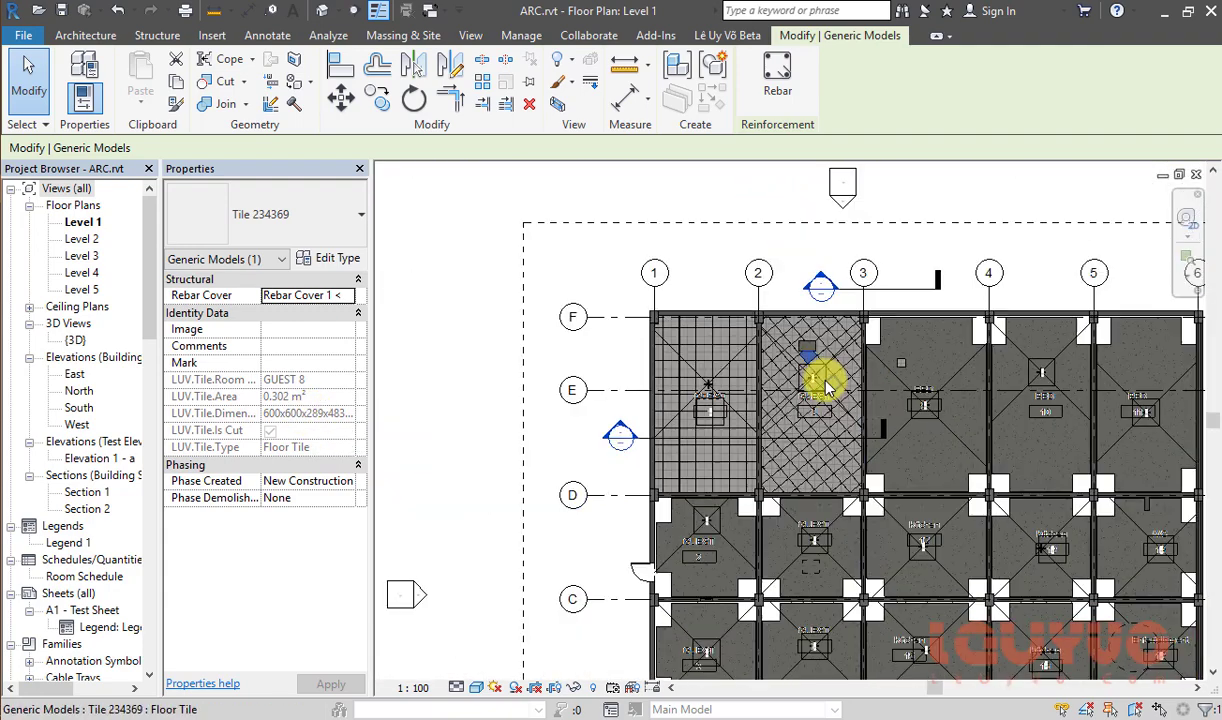
scroll(825, 388, up, 1)
scroll(756, 345, up, 2)
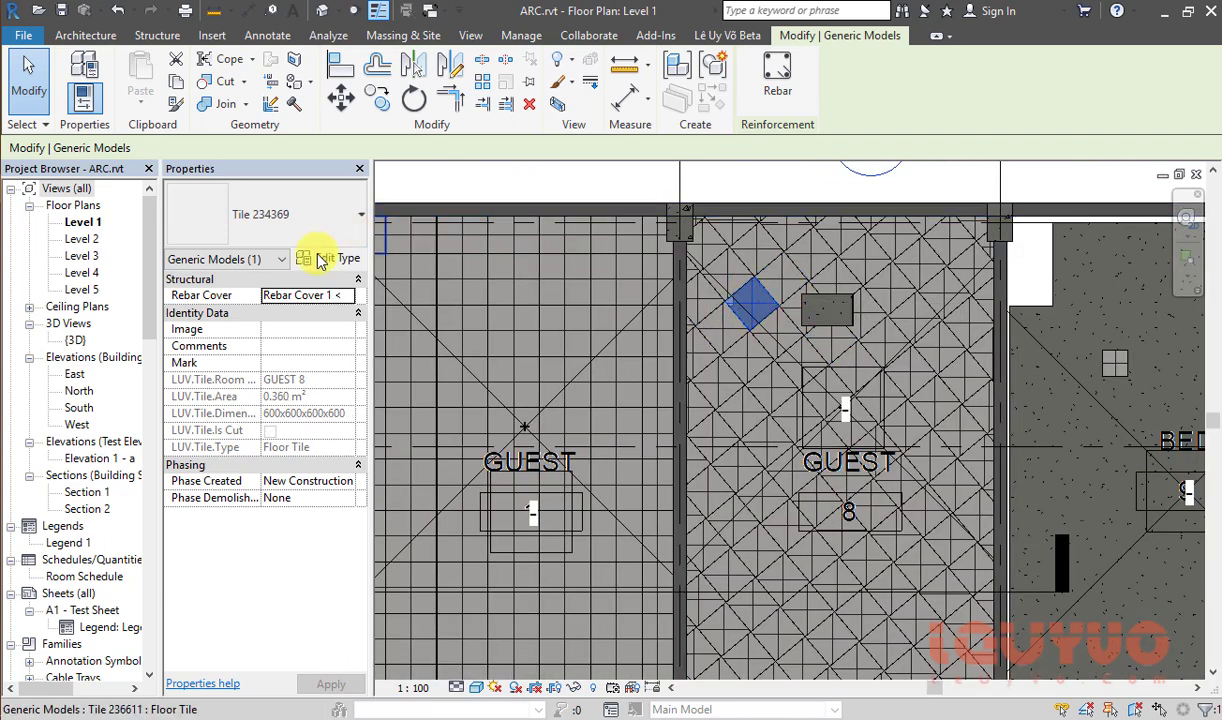
Step: Check the tile type list for a generated 800x800 tile in GUEST 1, changing nothing
click(352, 232)
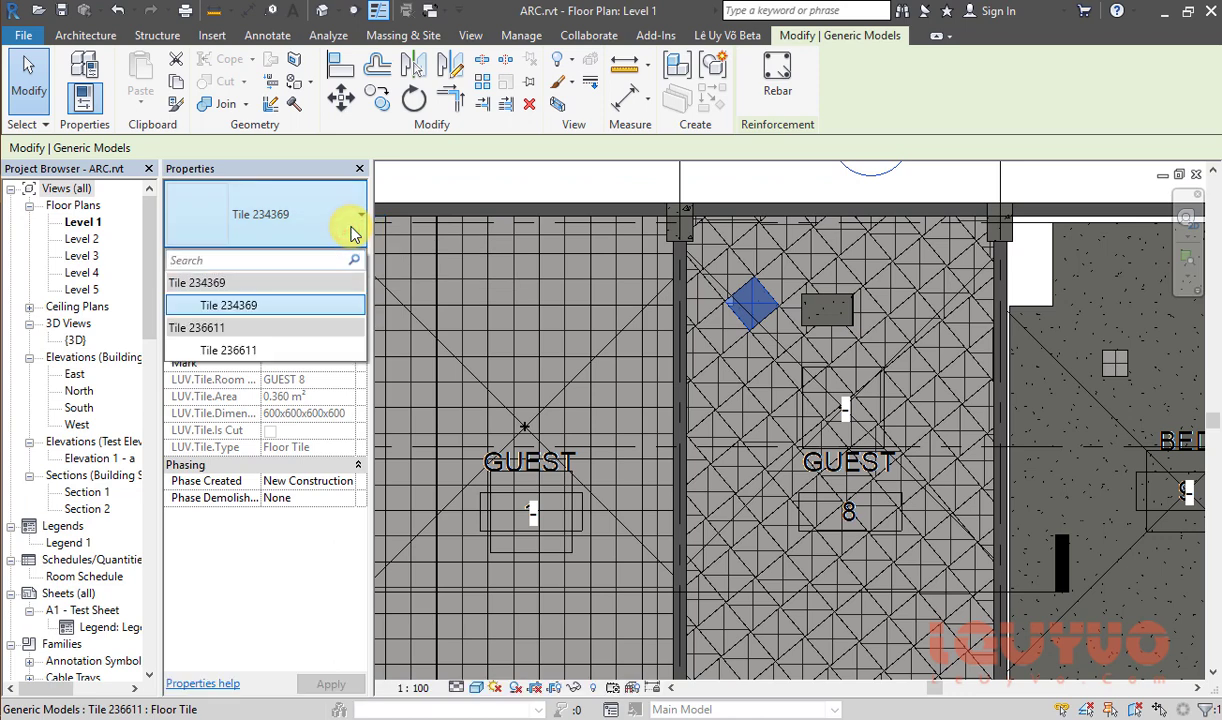
click(395, 240)
click(513, 354)
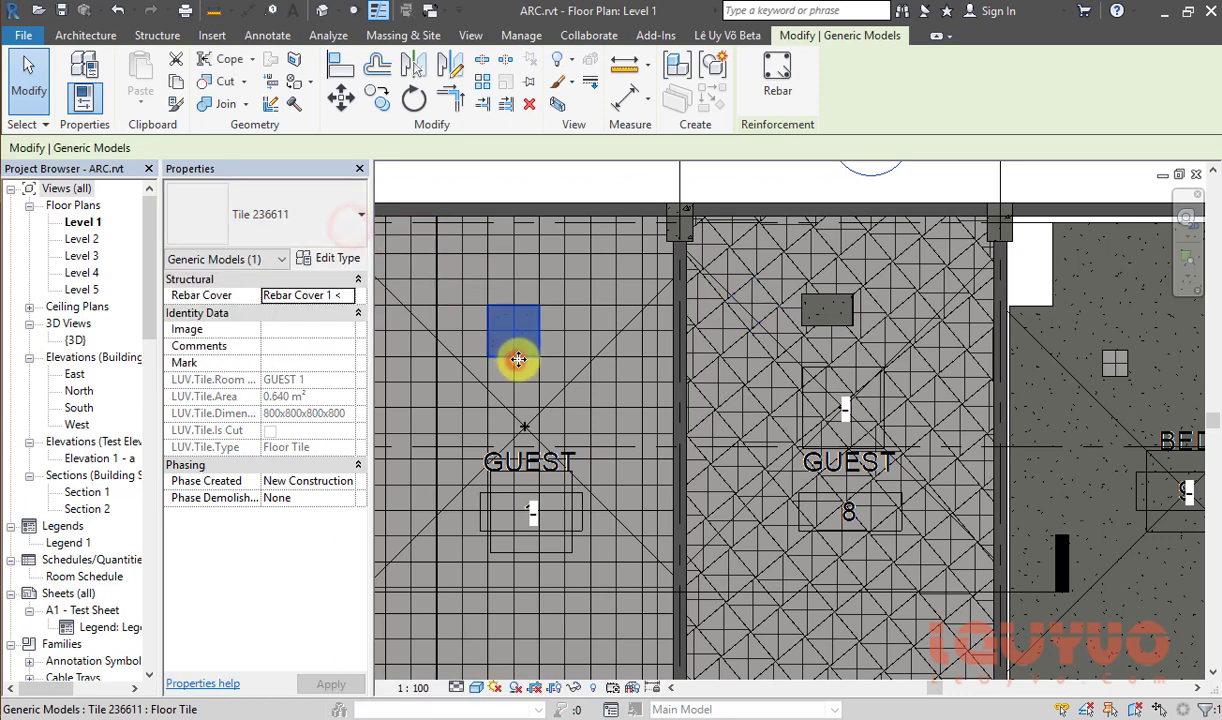
scroll(437, 297, up, 2)
click(337, 226)
click(337, 226)
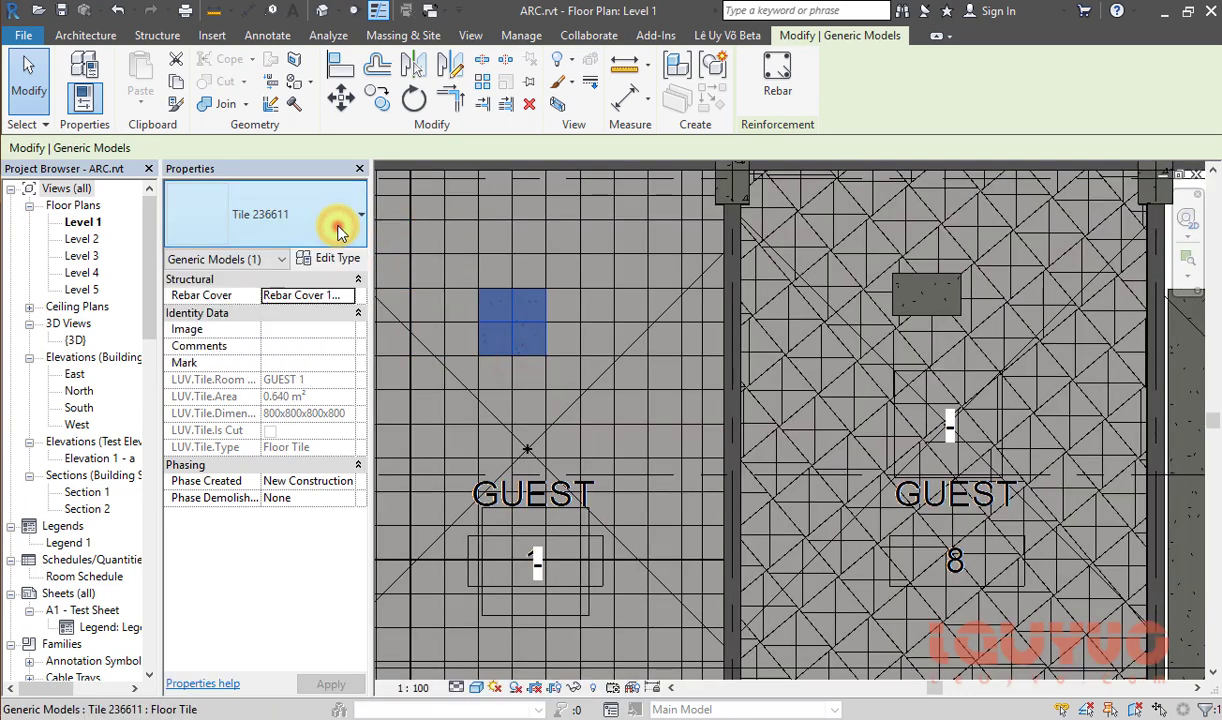
click(583, 307)
key(Escape)
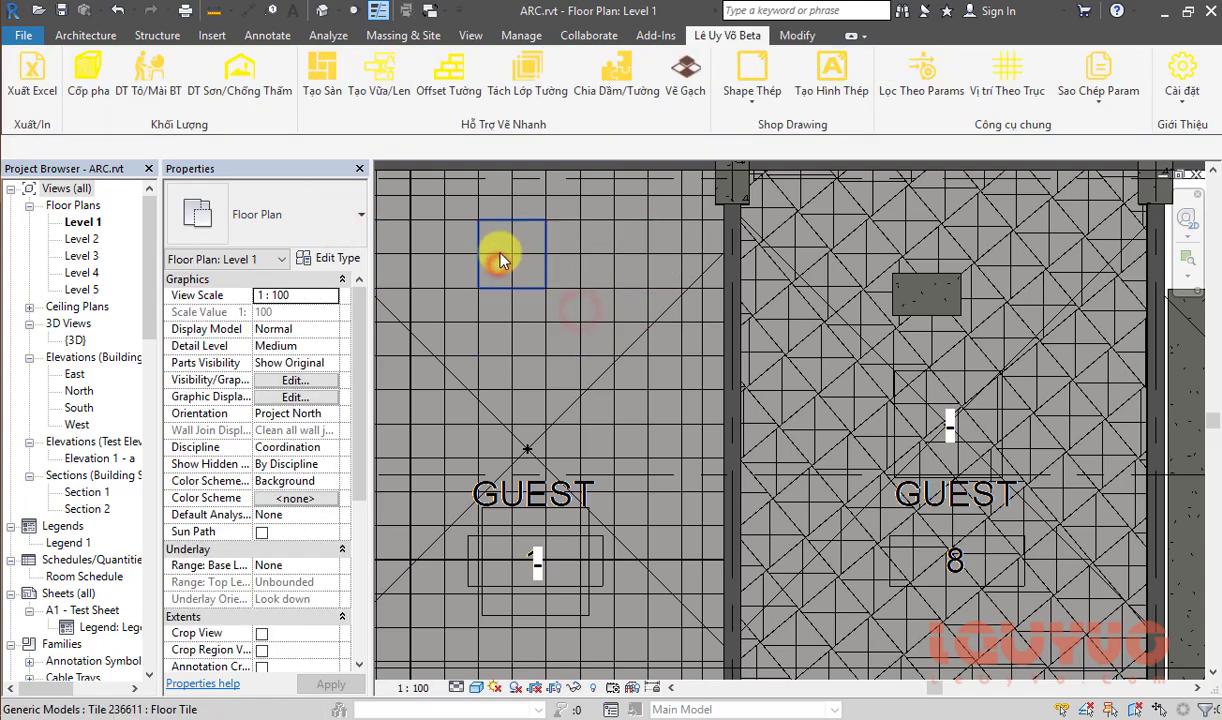
Step: Select two tiles in the upper part of GUEST 1 and review their type options
click(503, 258)
click(548, 318)
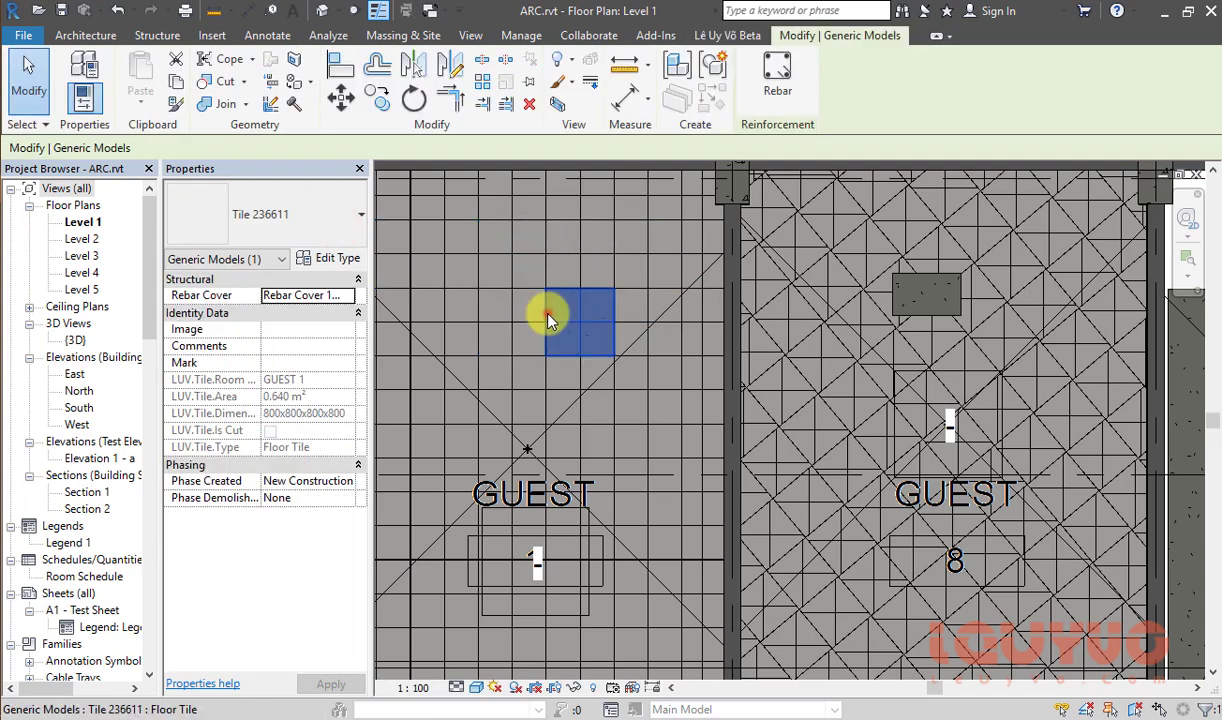
click(308, 213)
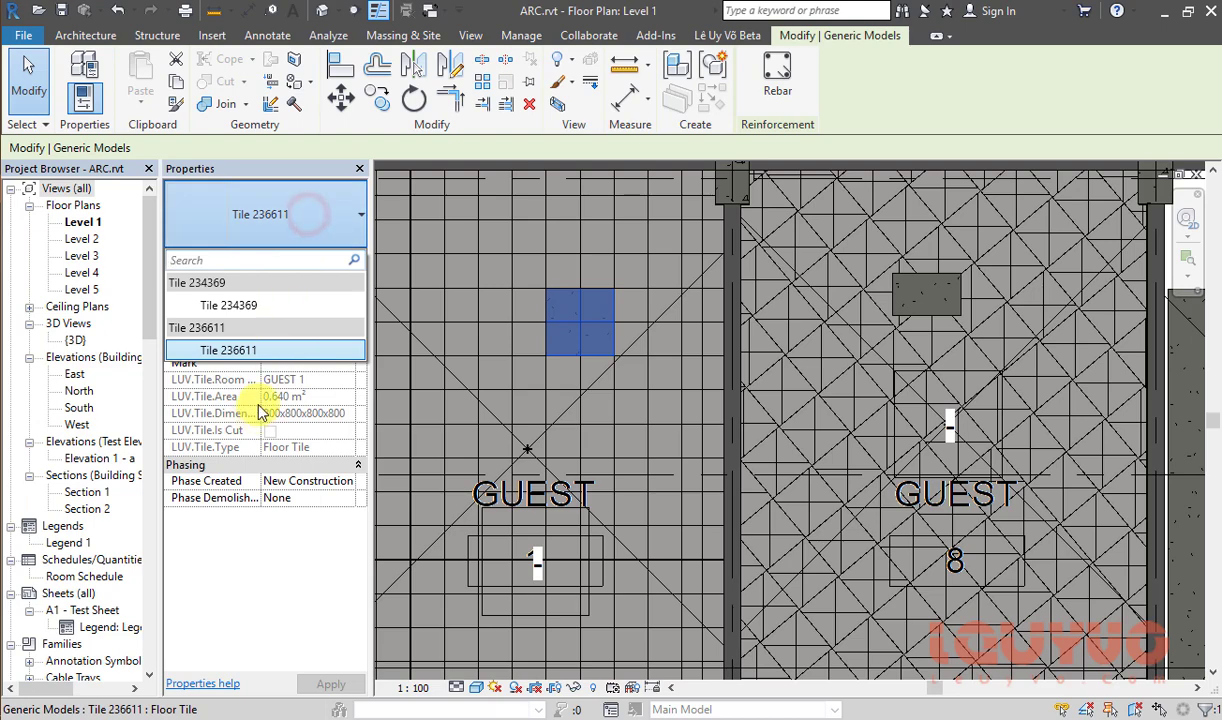
scroll(580, 300, down, 1)
scroll(772, 390, down, 3)
scroll(720, 382, up, 2)
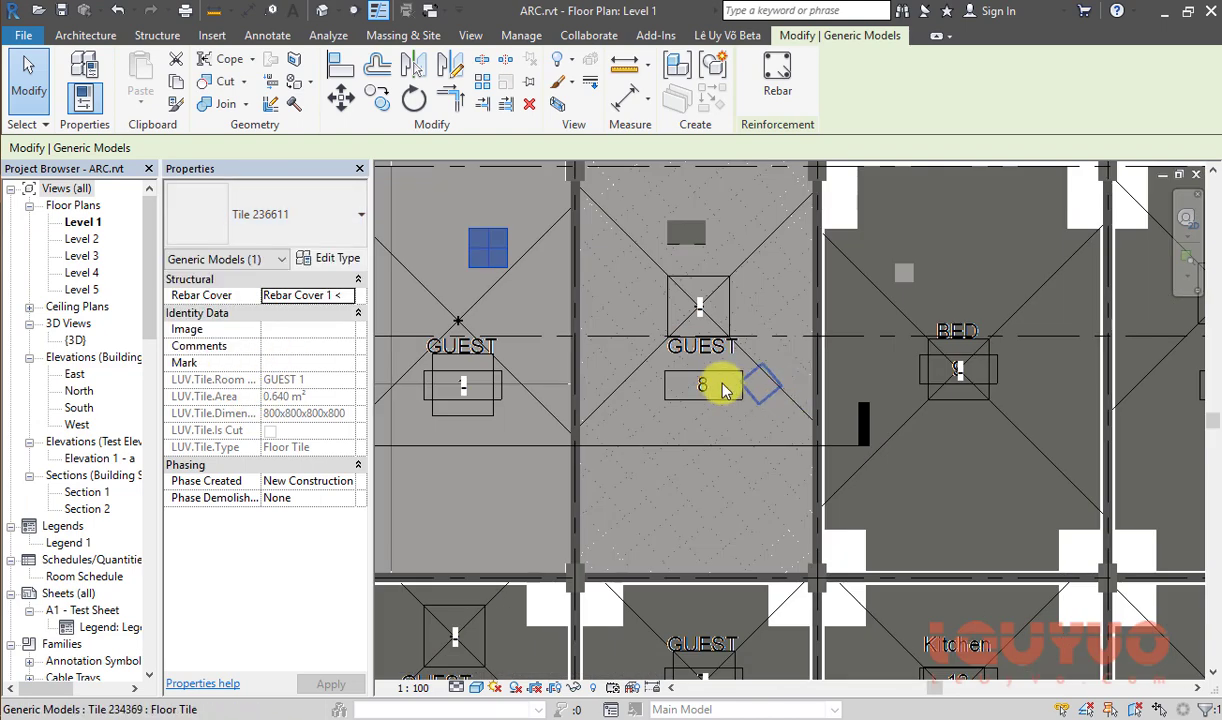
scroll(482, 392, up, 3)
key(Escape)
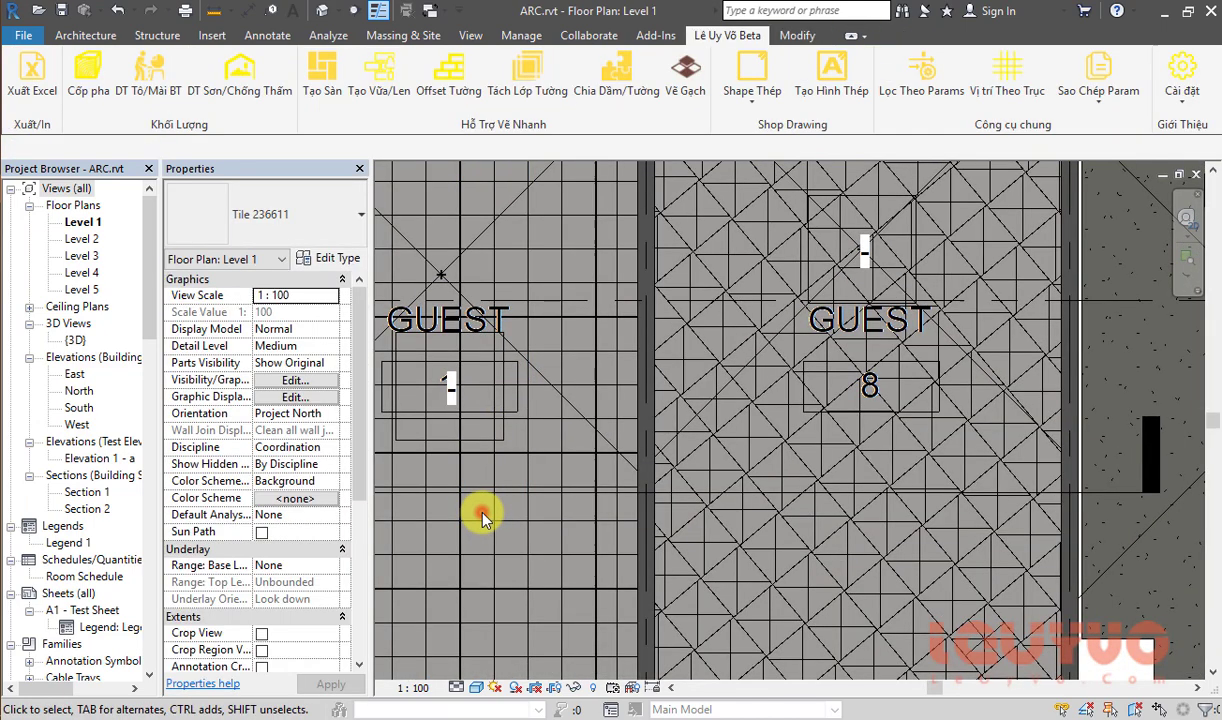
Step: Delete generated tiles below the GUEST 1 tag, exposing the underlying Rec_Tiles 800x800 sample
click(448, 500)
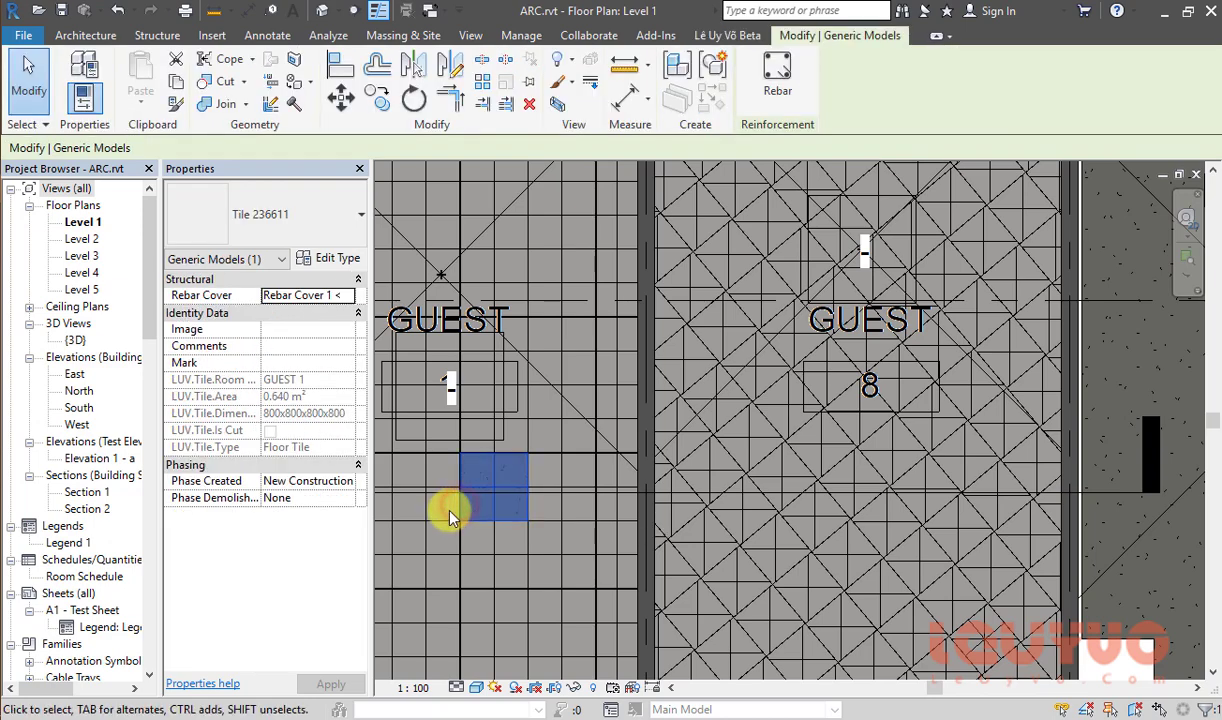
key(Escape)
click(441, 521)
middle_drag(458, 513, 627, 423)
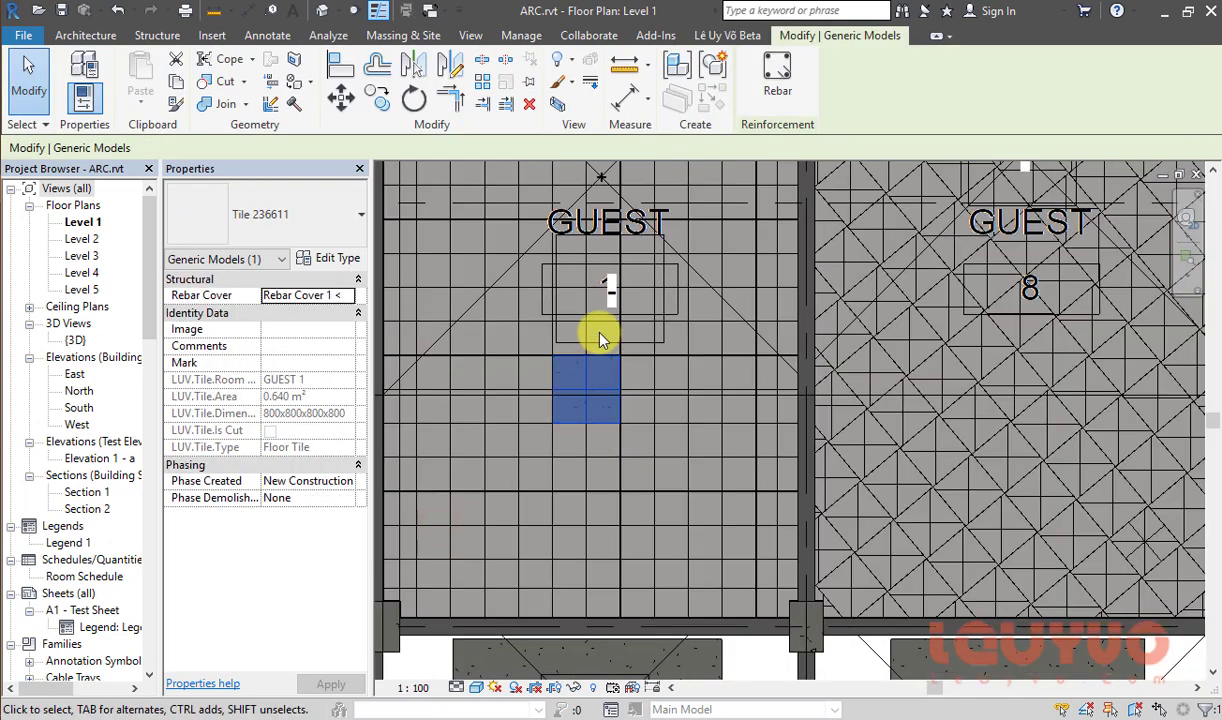
scroll(584, 370, up, 2)
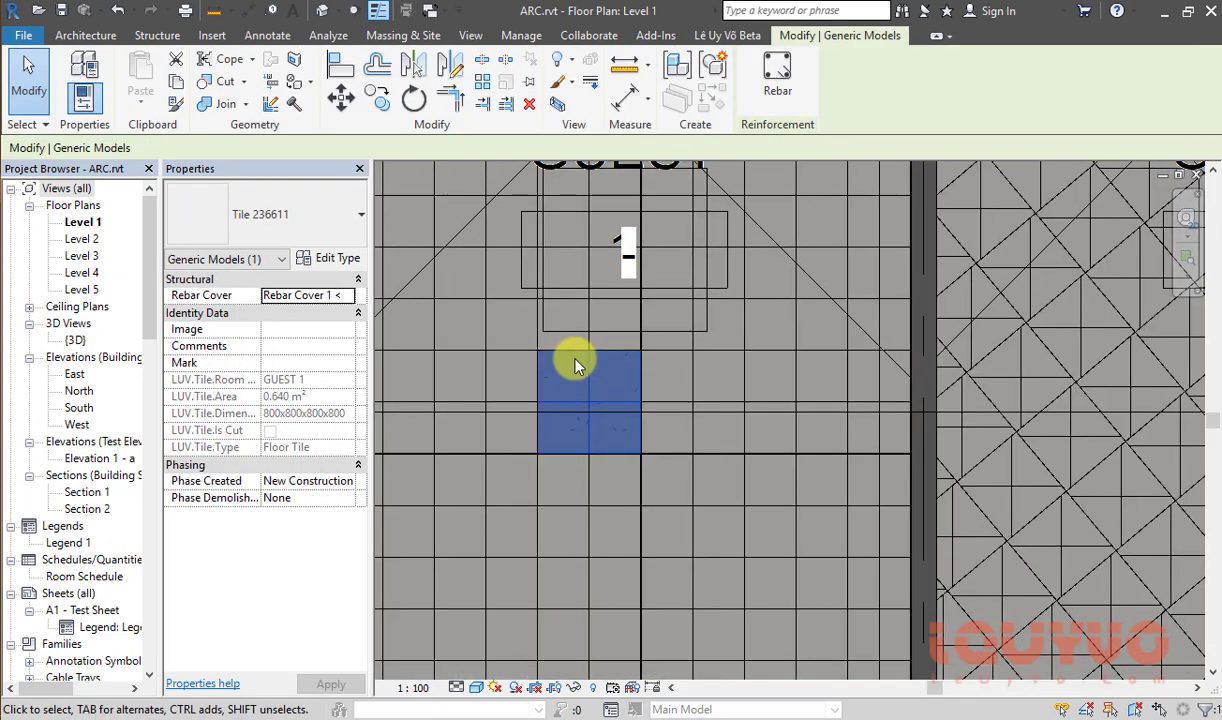
key(Escape)
click(643, 400)
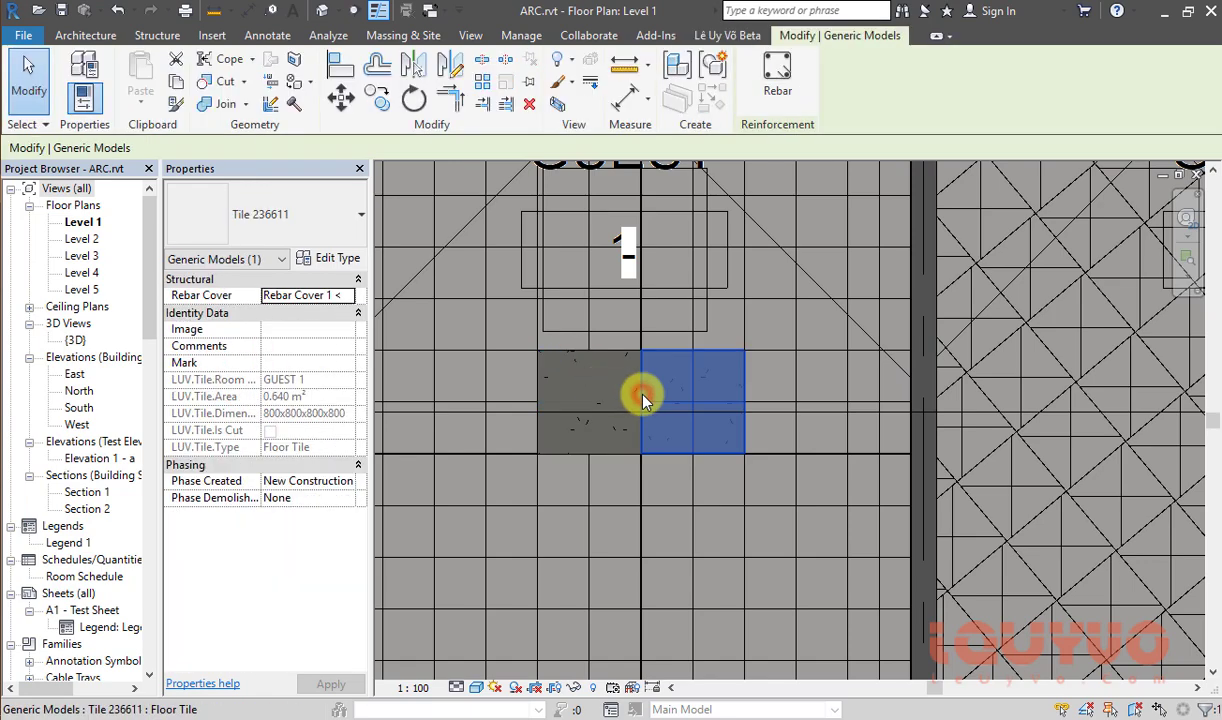
key(Escape)
scroll(687, 455, down, 2)
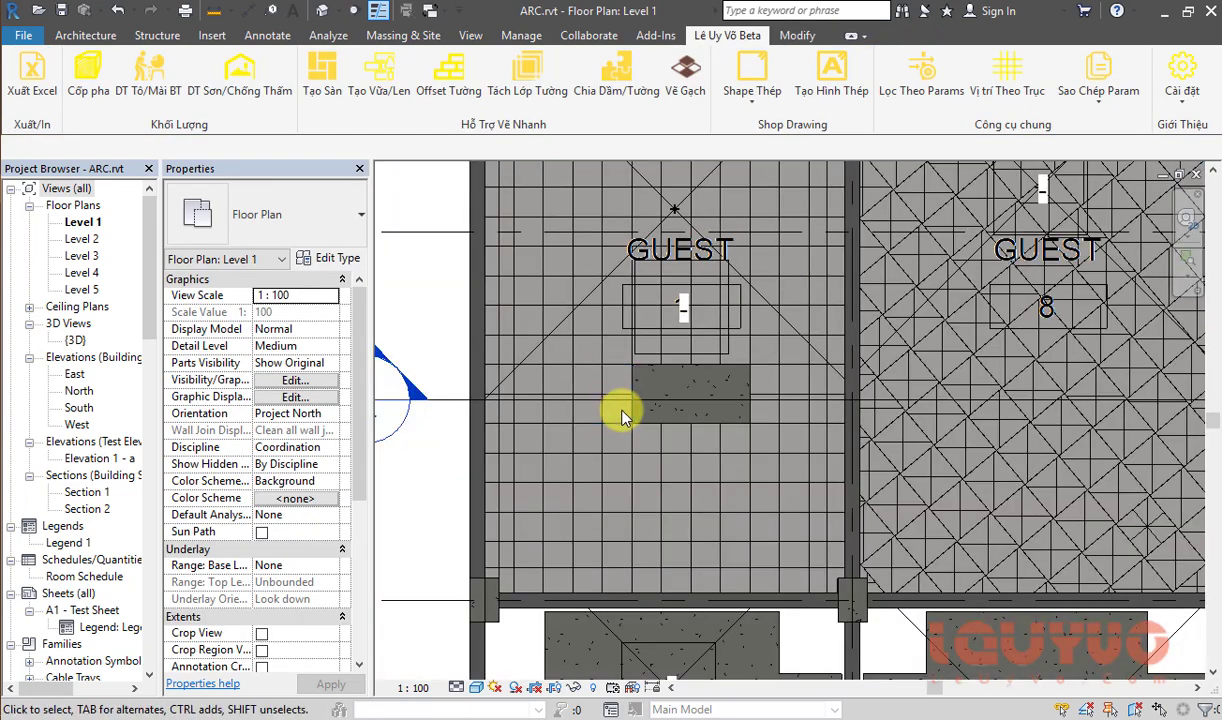
click(620, 426)
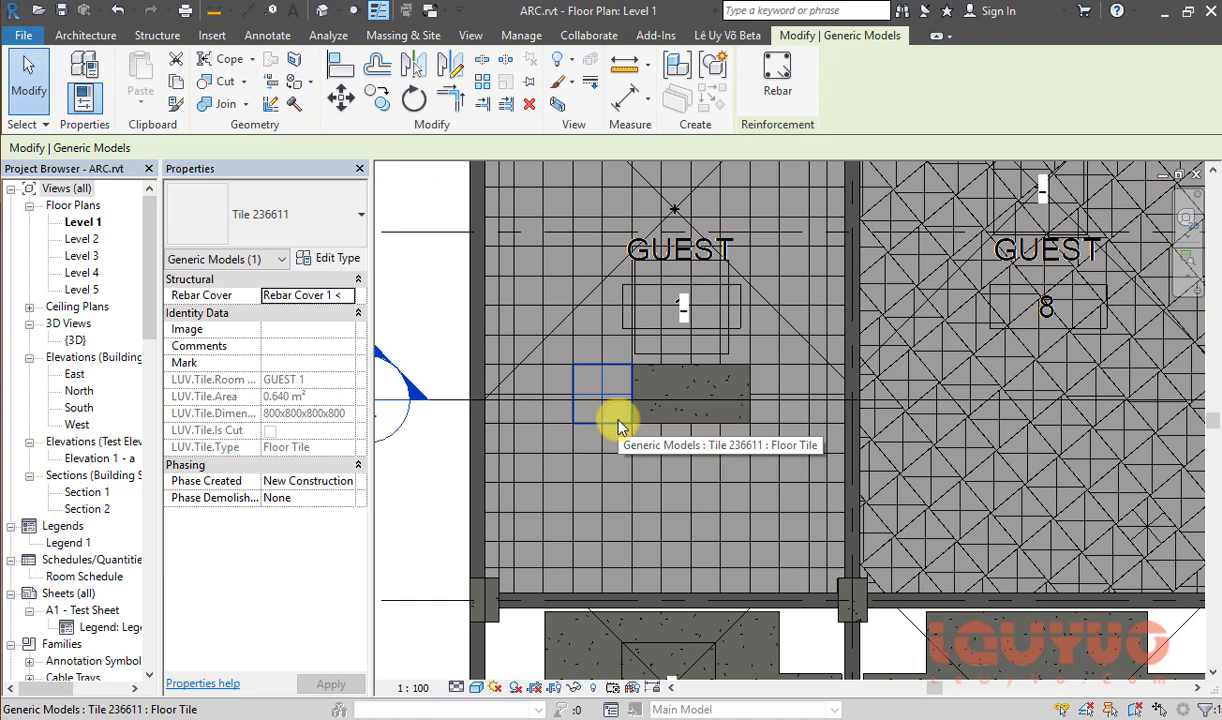
key(Delete)
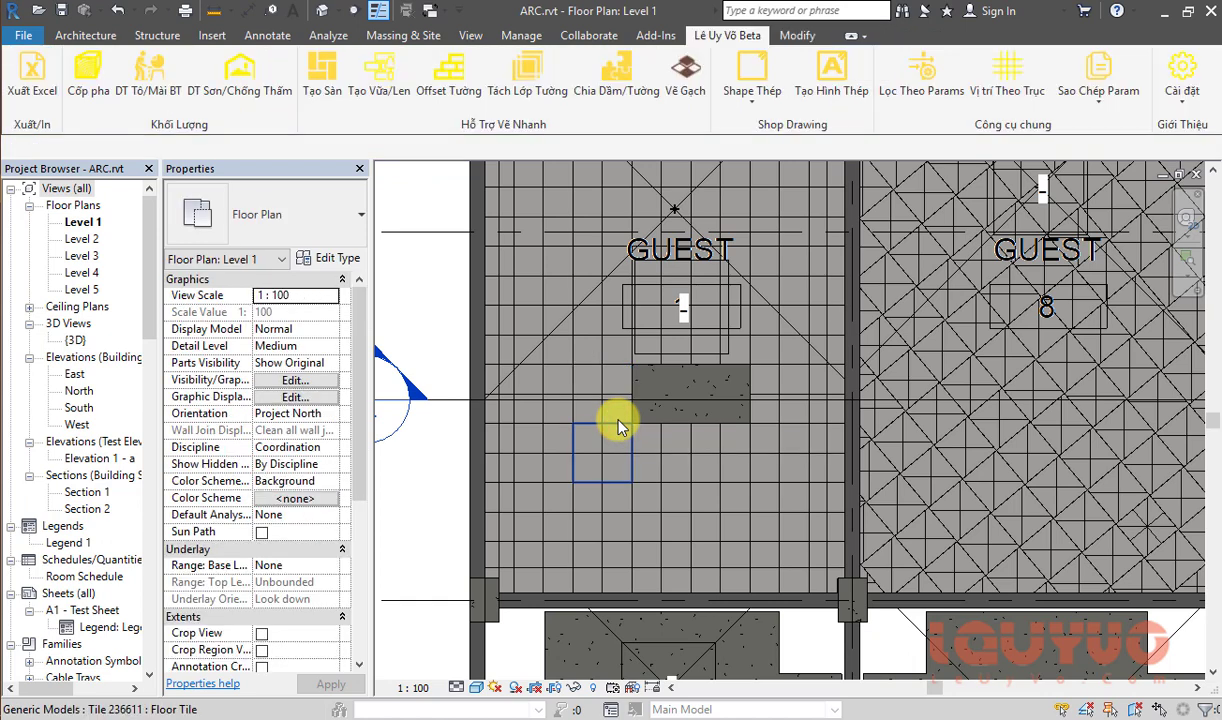
click(626, 413)
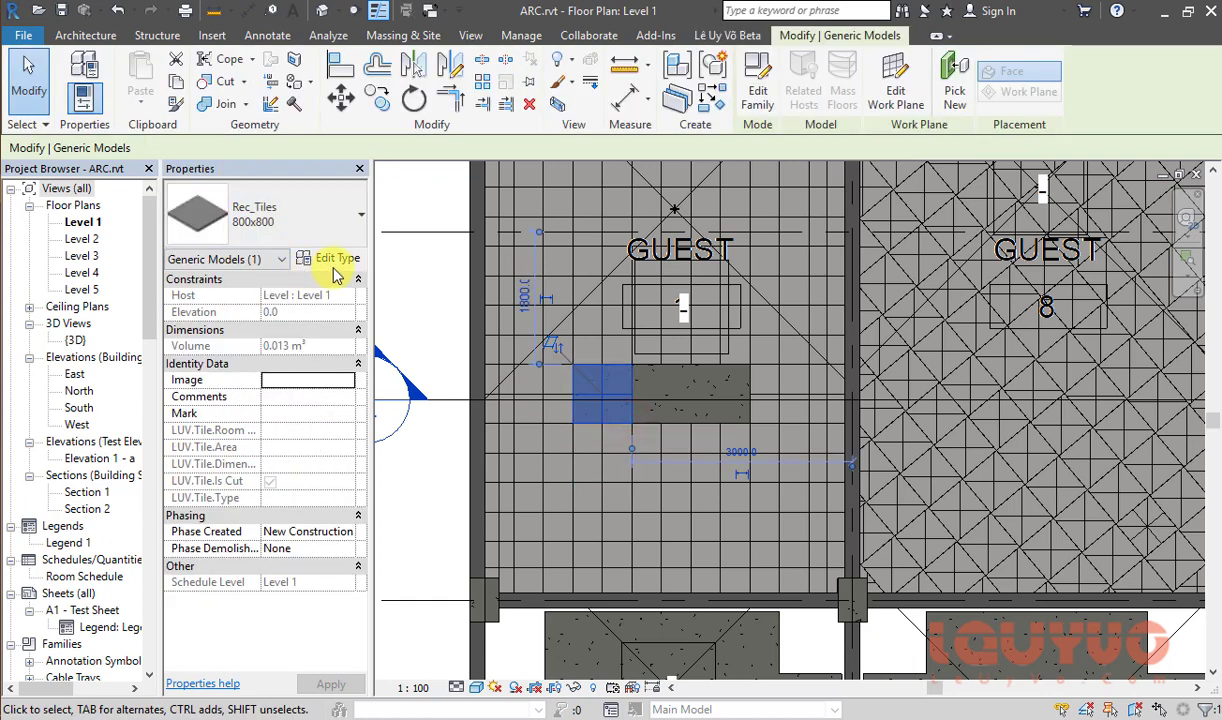
Step: Zoom in and select a generated floor tile in GUEST 1
scroll(630, 376, up, 2)
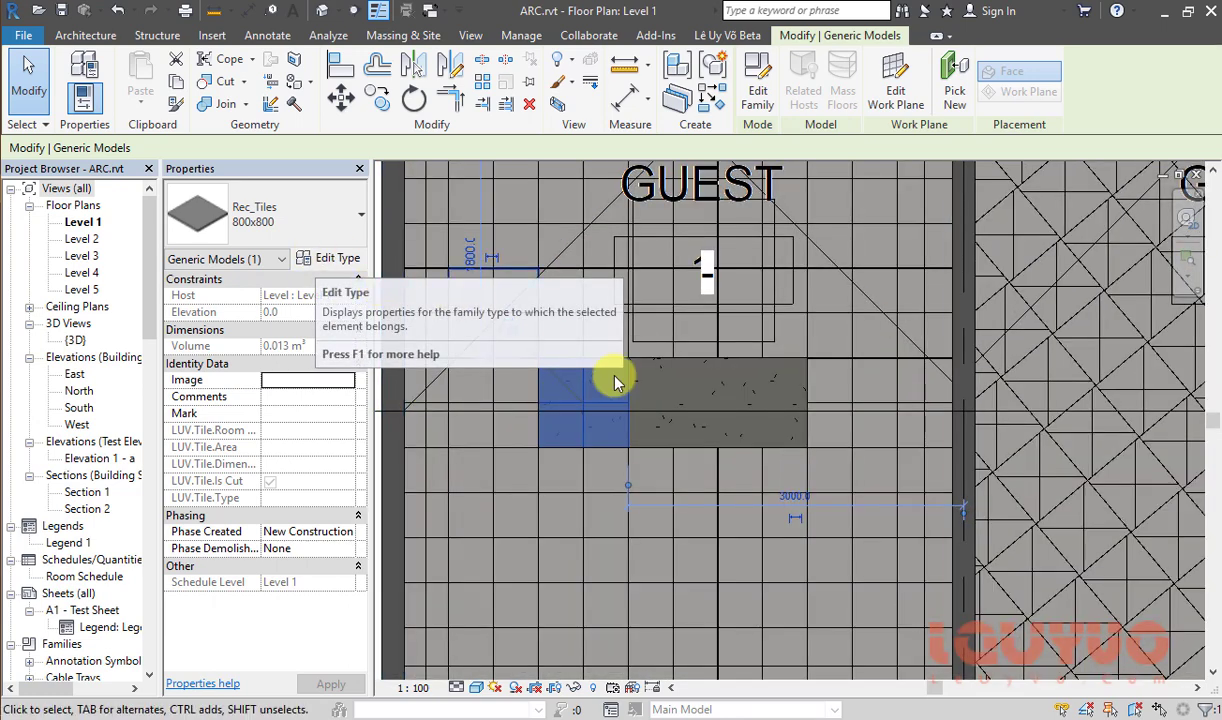
scroll(630, 378, up, 1)
scroll(605, 368, down, 1)
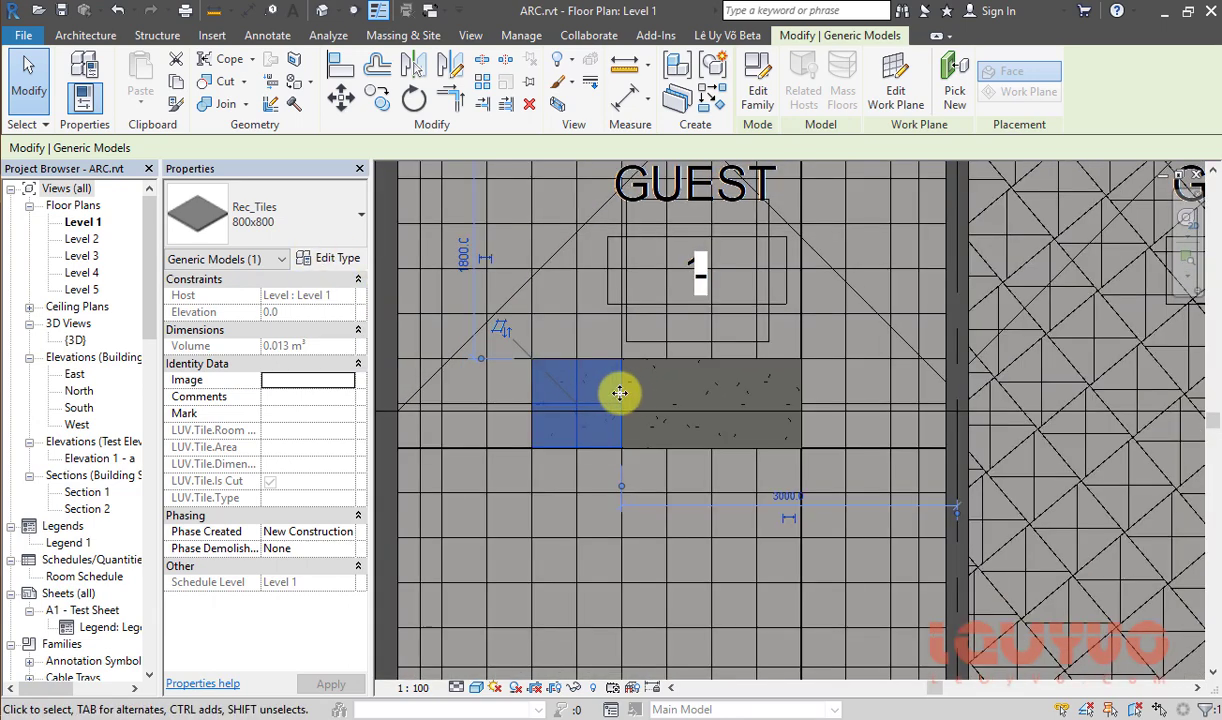
scroll(620, 393, down, 3)
scroll(581, 213, down, 2)
scroll(601, 362, up, 1)
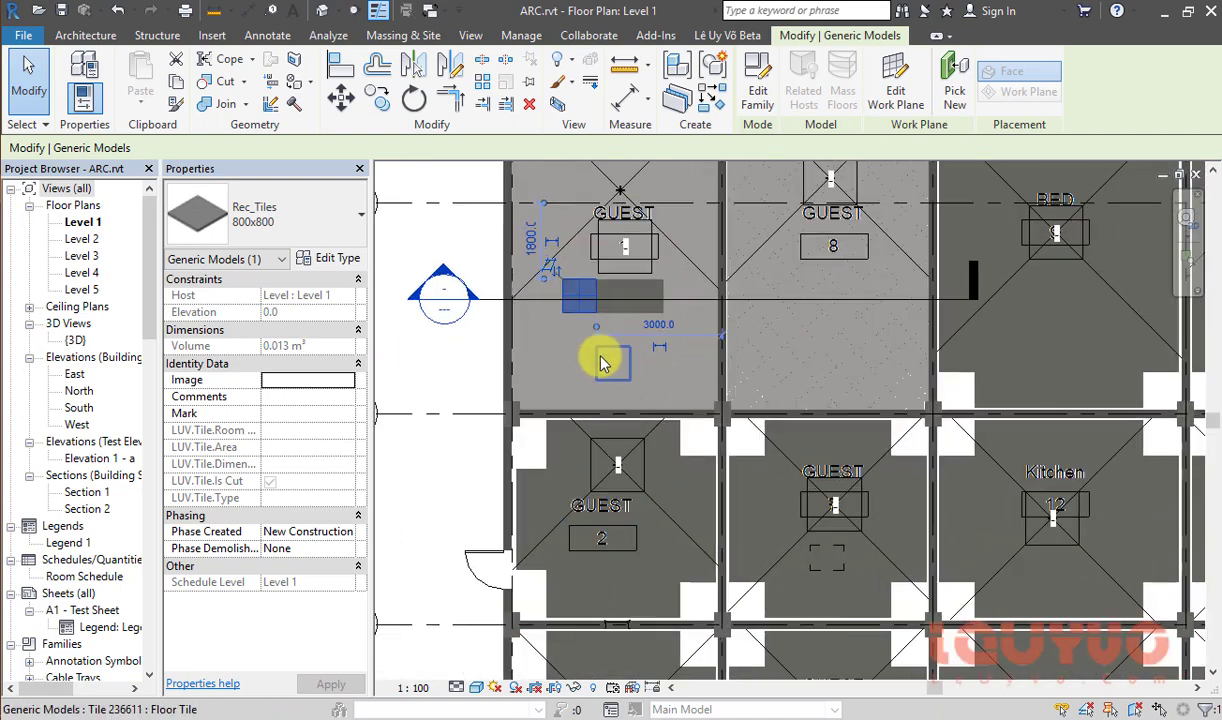
scroll(584, 298, up, 1)
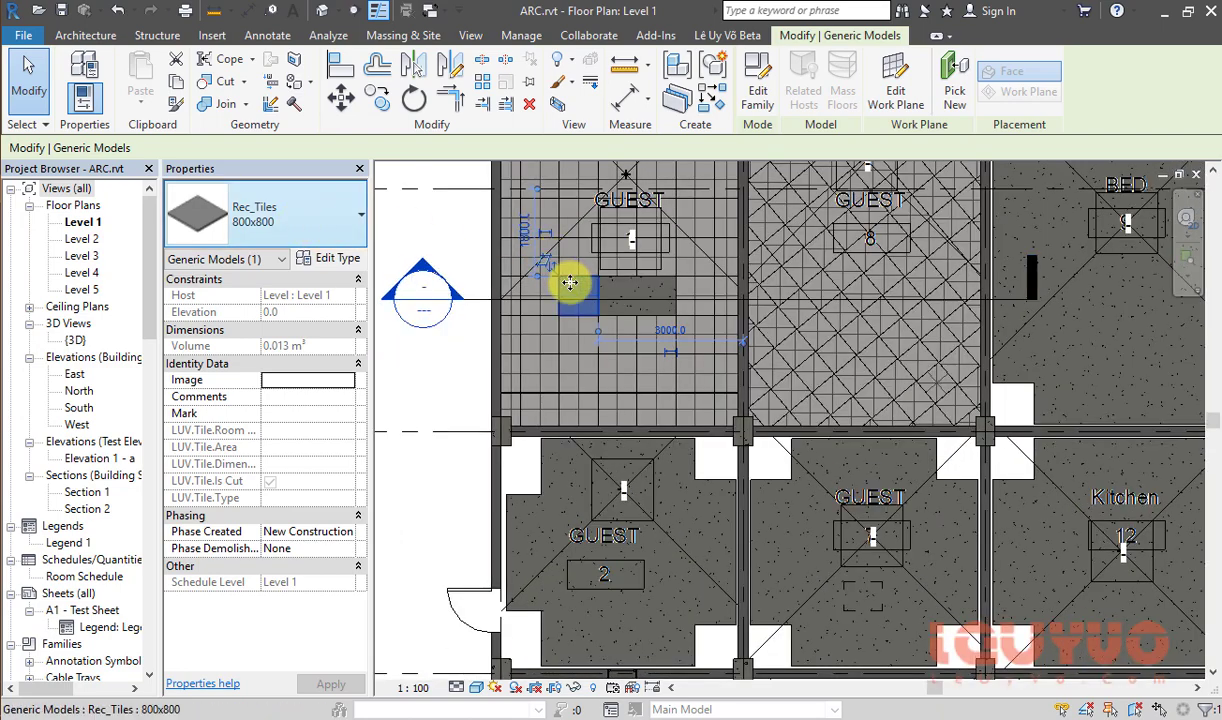
click(571, 394)
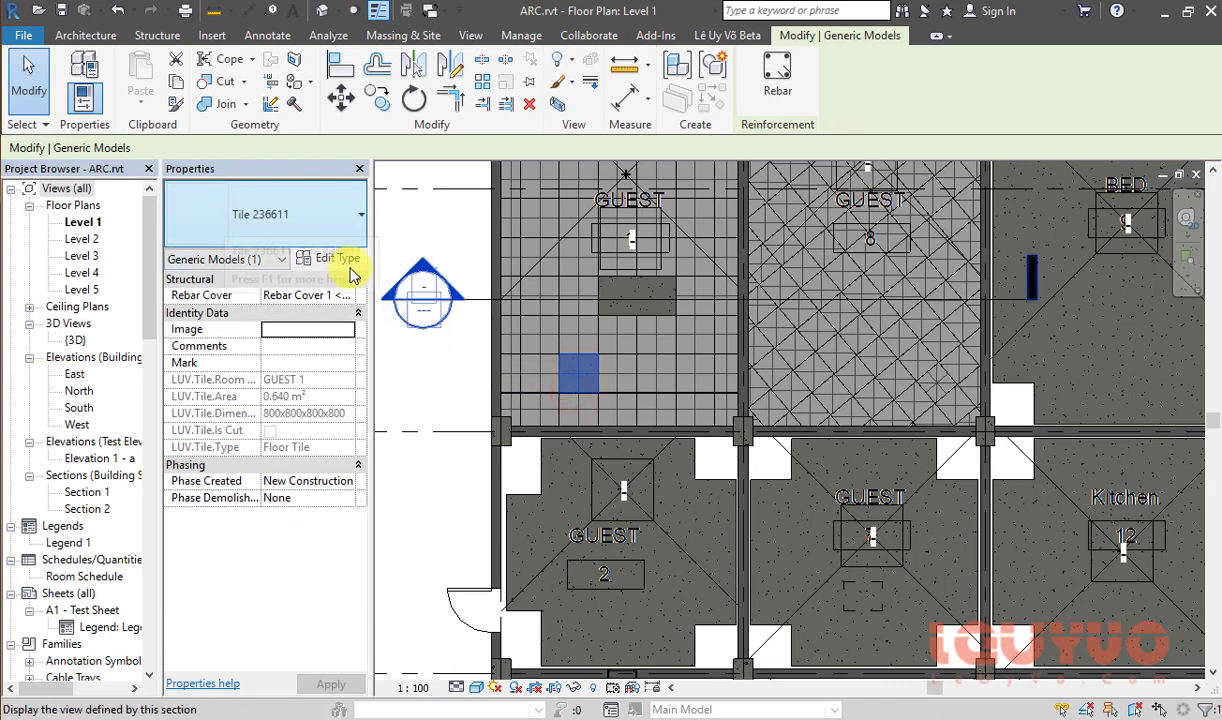
scroll(628, 581, down, 1)
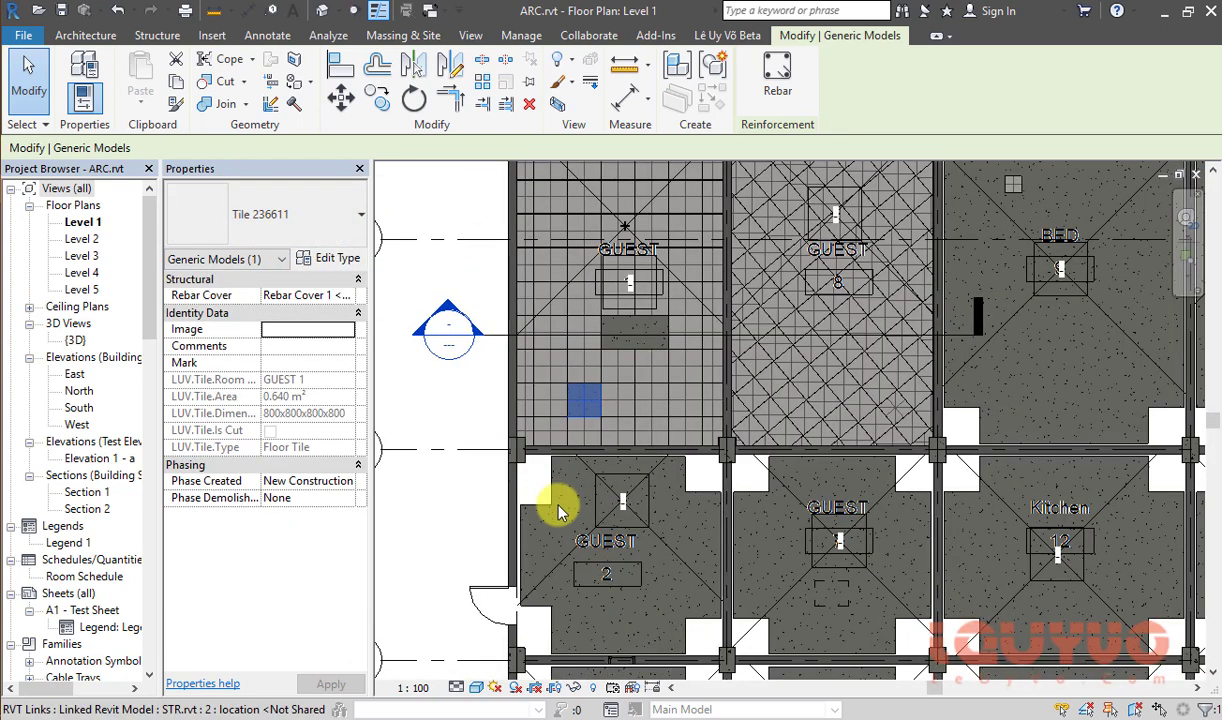
scroll(633, 428, down, 1)
scroll(633, 428, up, 1)
middle_drag(731, 450, 614, 363)
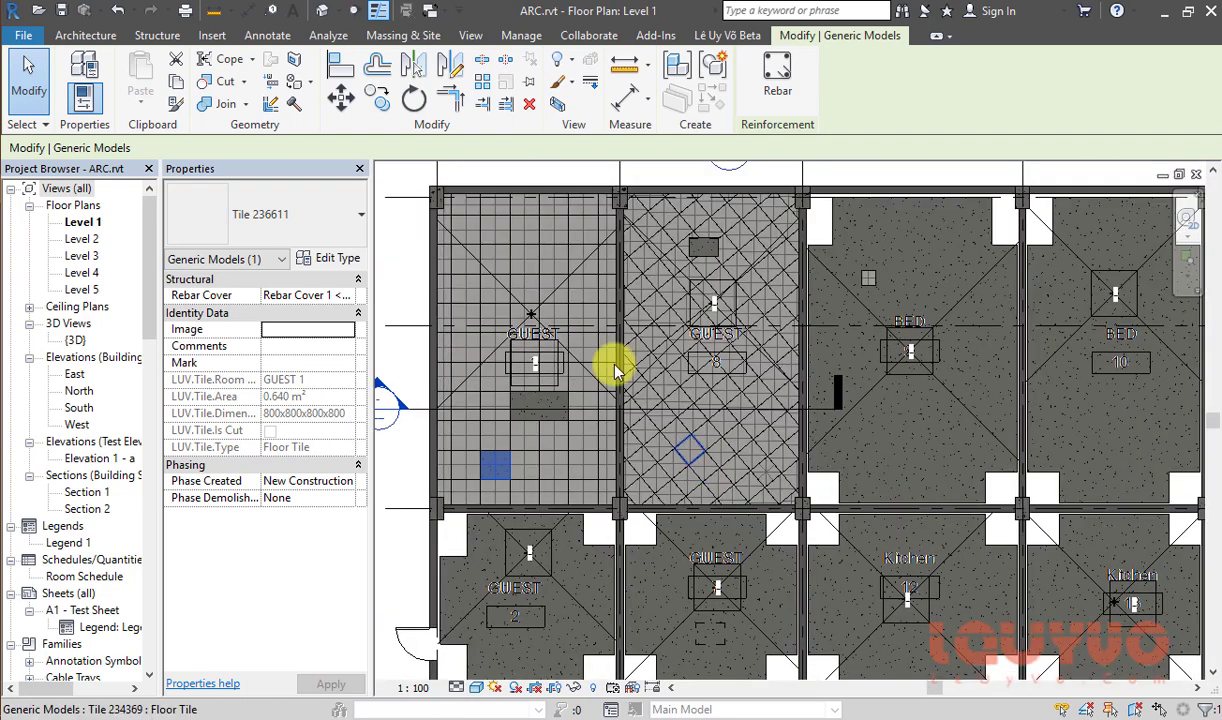
Step: Change the selected tile to Tile 234369, then switch it back to Tile 236611
click(321, 227)
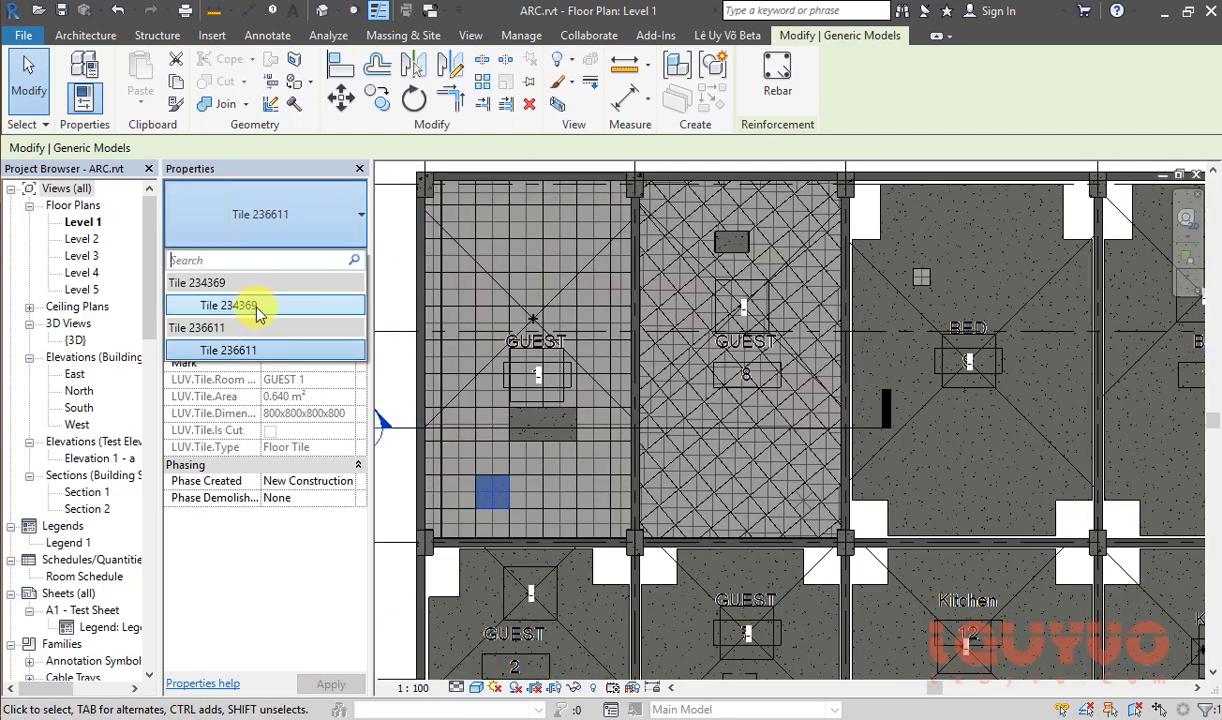
click(257, 313)
scroll(485, 494, up, 2)
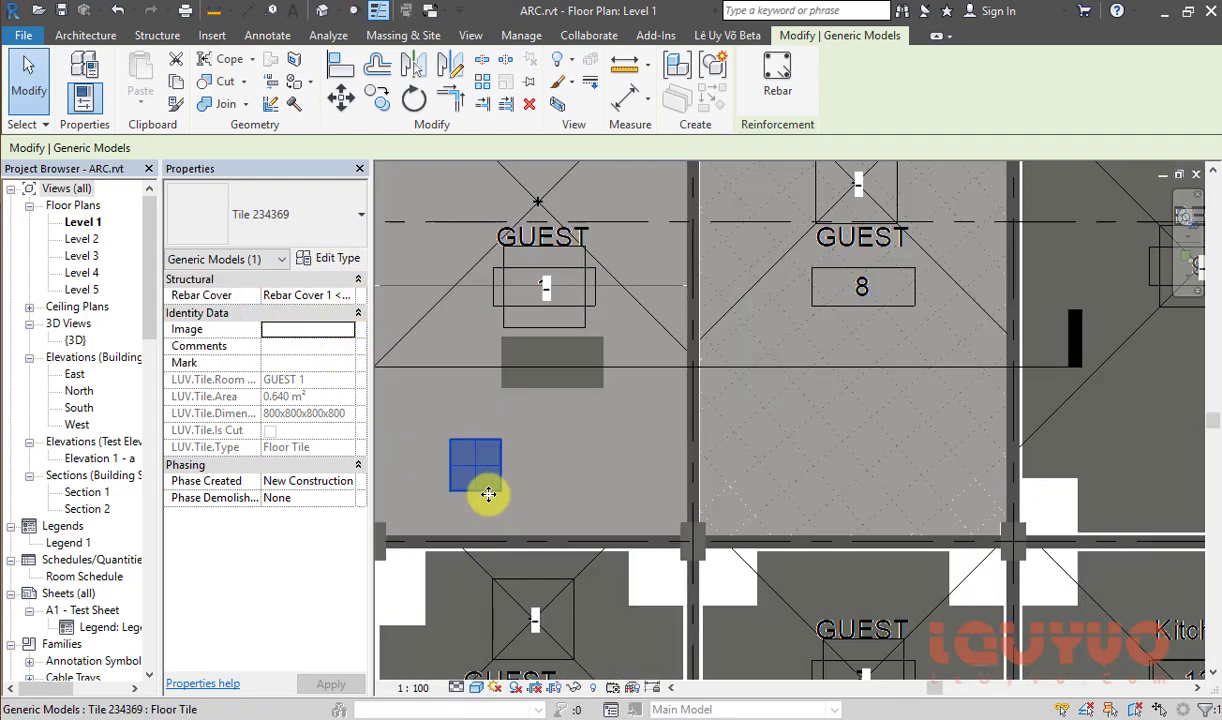
scroll(457, 440, up, 2)
scroll(457, 440, down, 2)
click(259, 213)
click(250, 349)
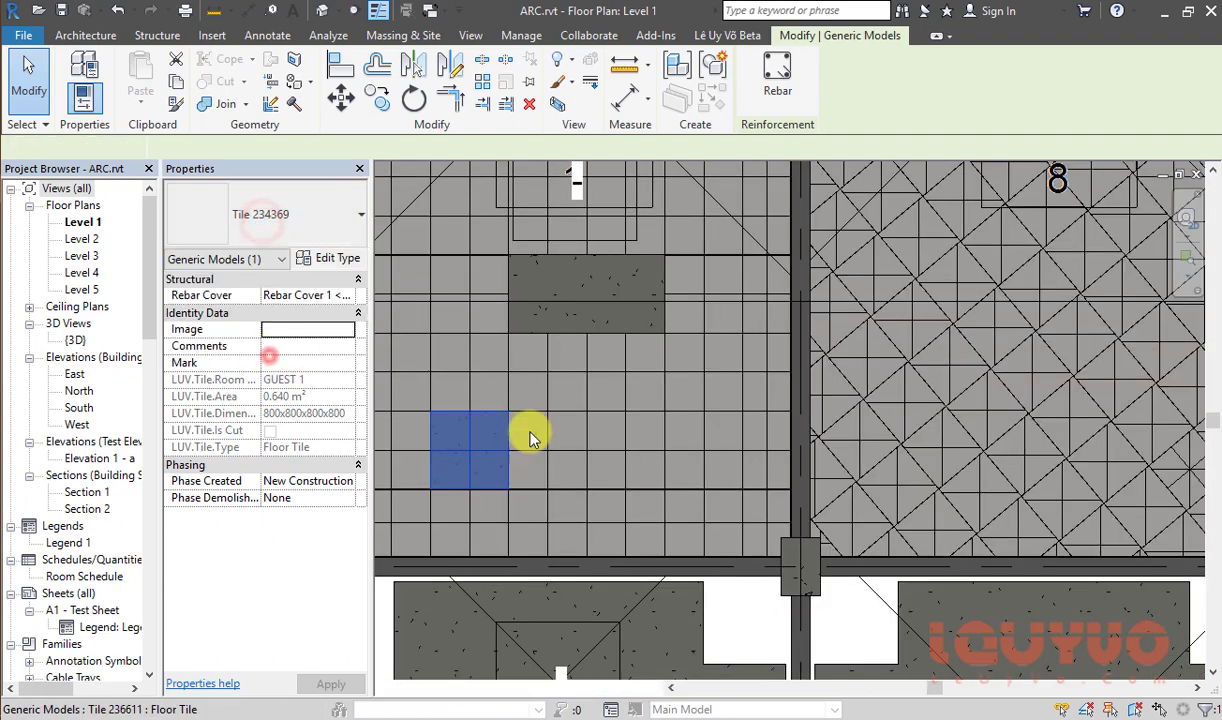
scroll(540, 431, up, 2)
scroll(505, 349, down, 2)
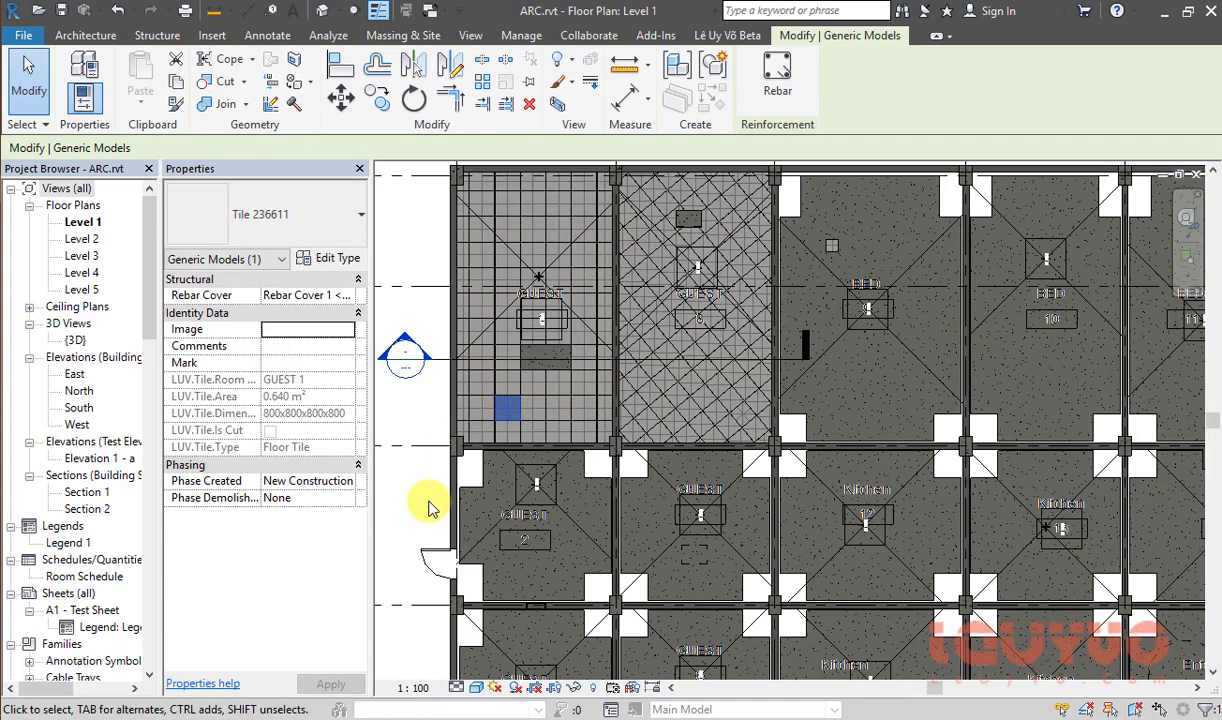
click(428, 502)
Step: Select a 600x600 tile in GUEST 8 to inspect it
scroll(783, 273, down, 2)
scroll(633, 346, up, 2)
scroll(625, 374, up, 2)
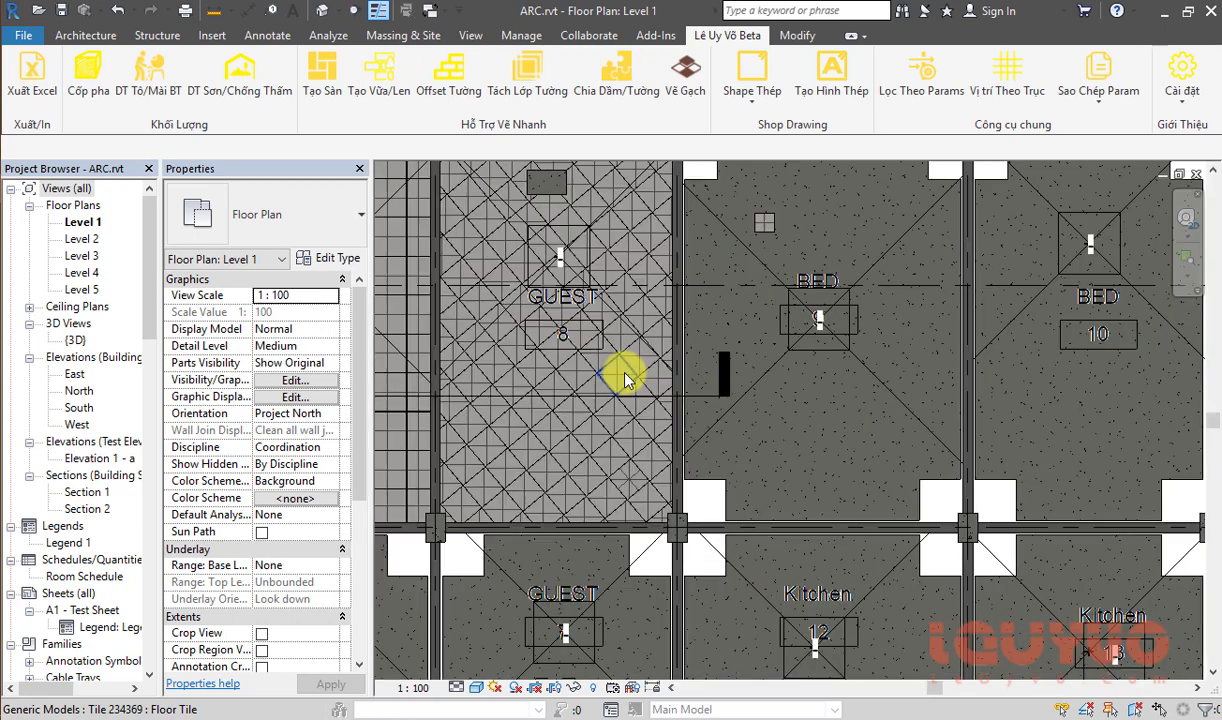
click(622, 374)
scroll(724, 357, down, 2)
scroll(671, 395, down, 1)
scroll(671, 395, up, 2)
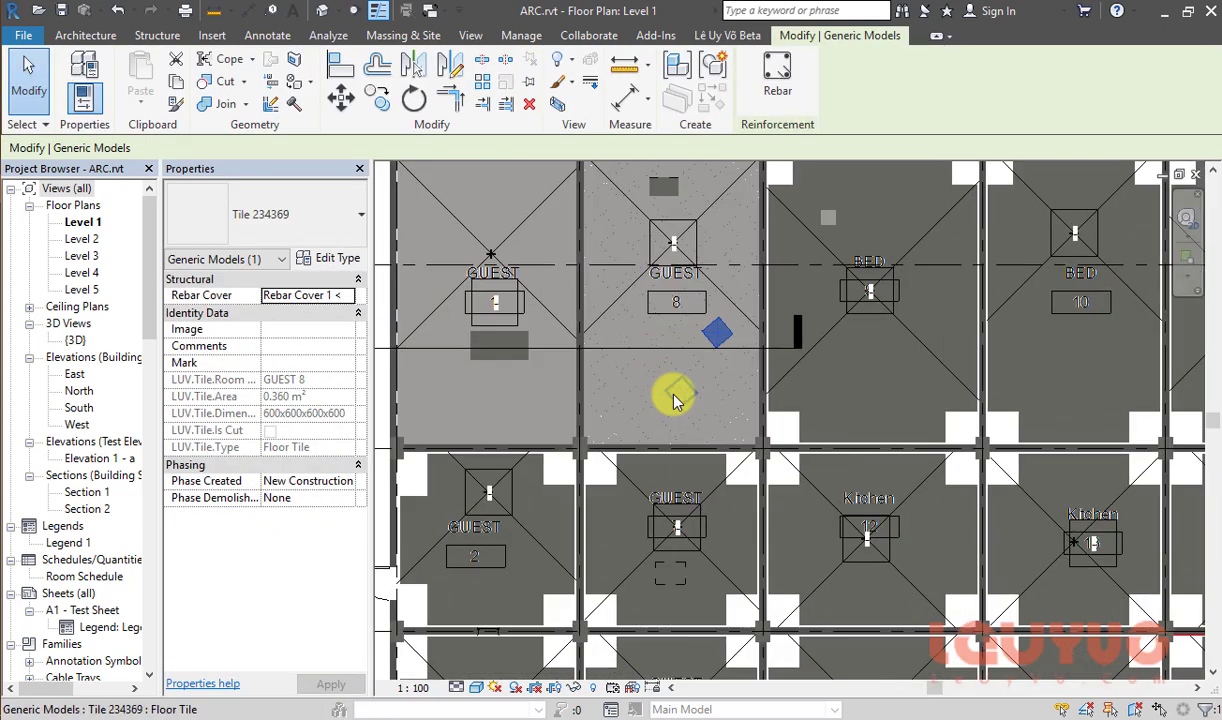
scroll(671, 395, up, 1)
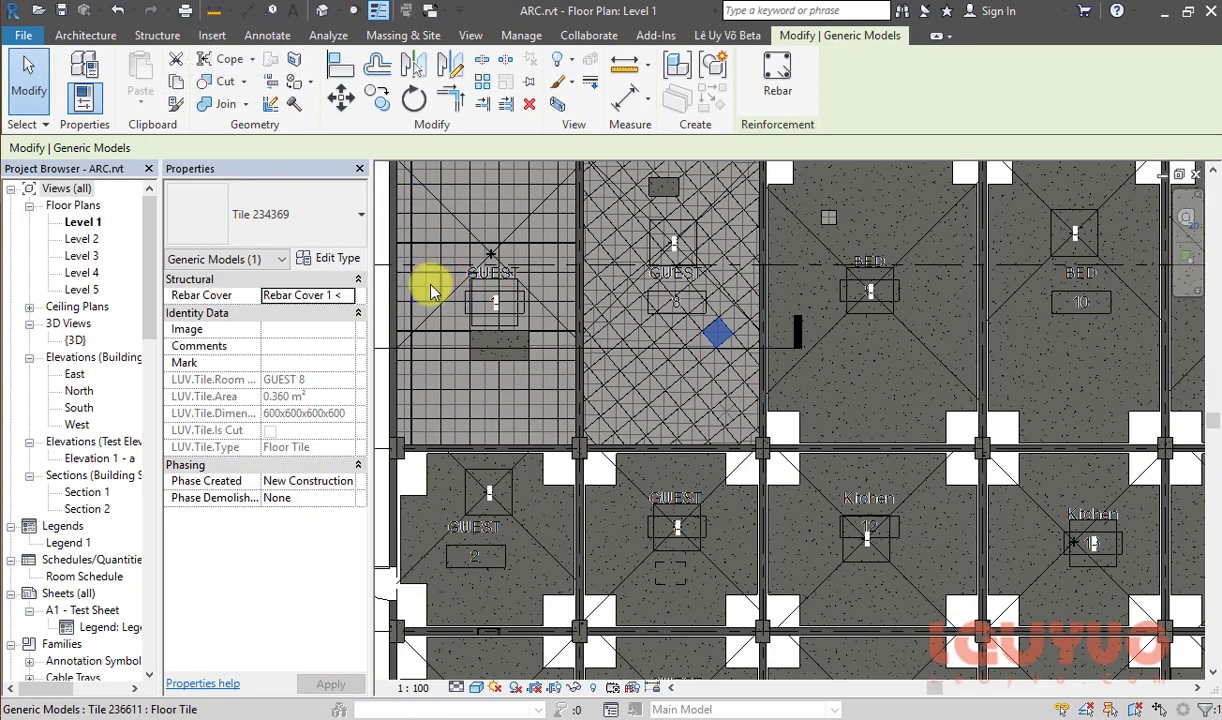
Step: Undo back through tile creation and reselect the 800x800, diamond and small Rec_Tiles samples together
click(140, 11)
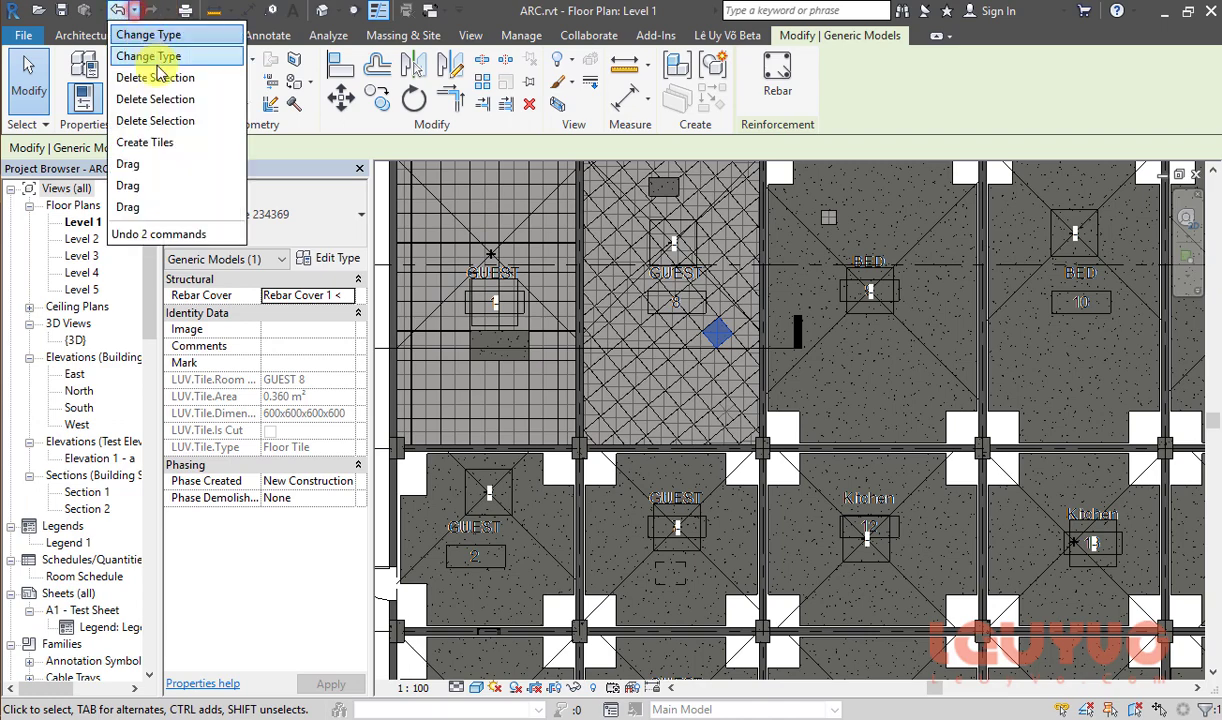
click(160, 145)
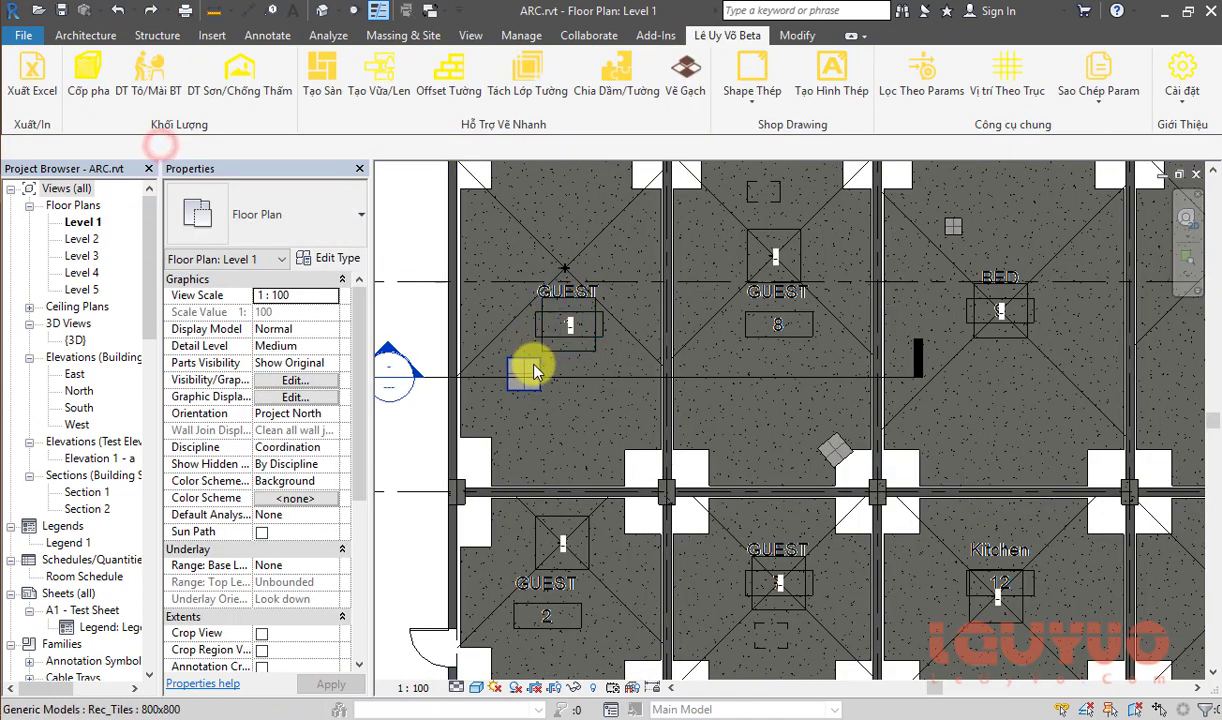
click(533, 392)
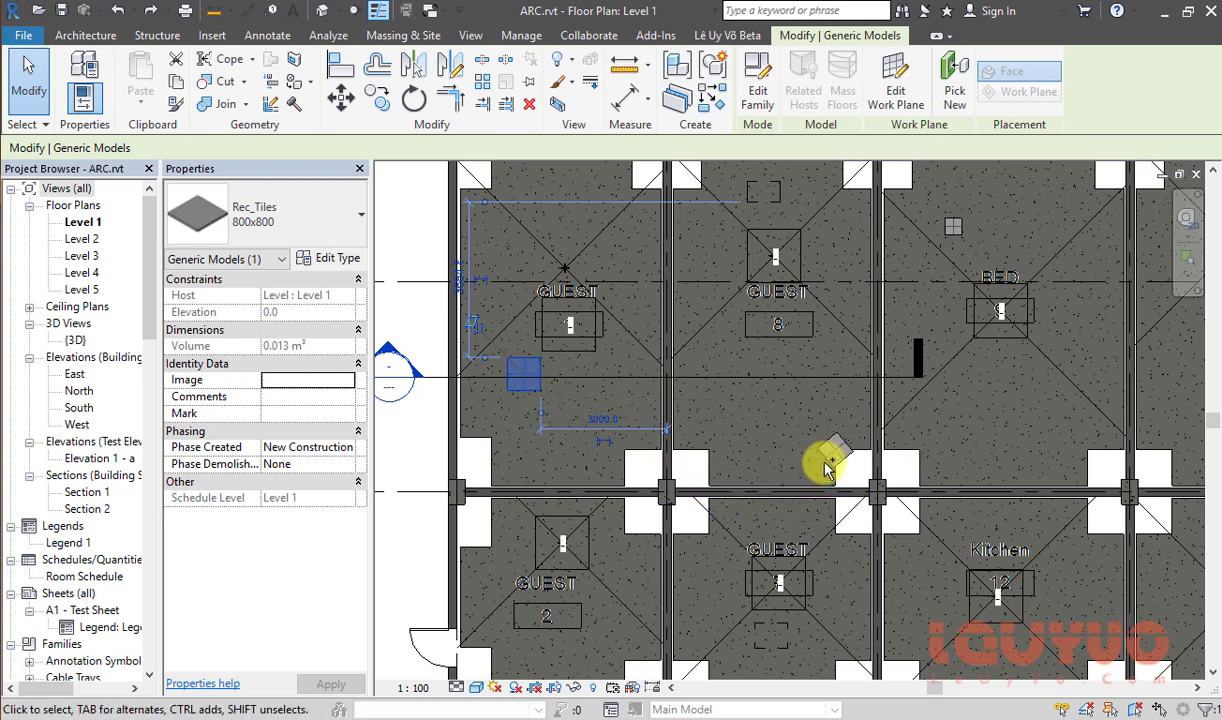
ctrl+click(831, 460)
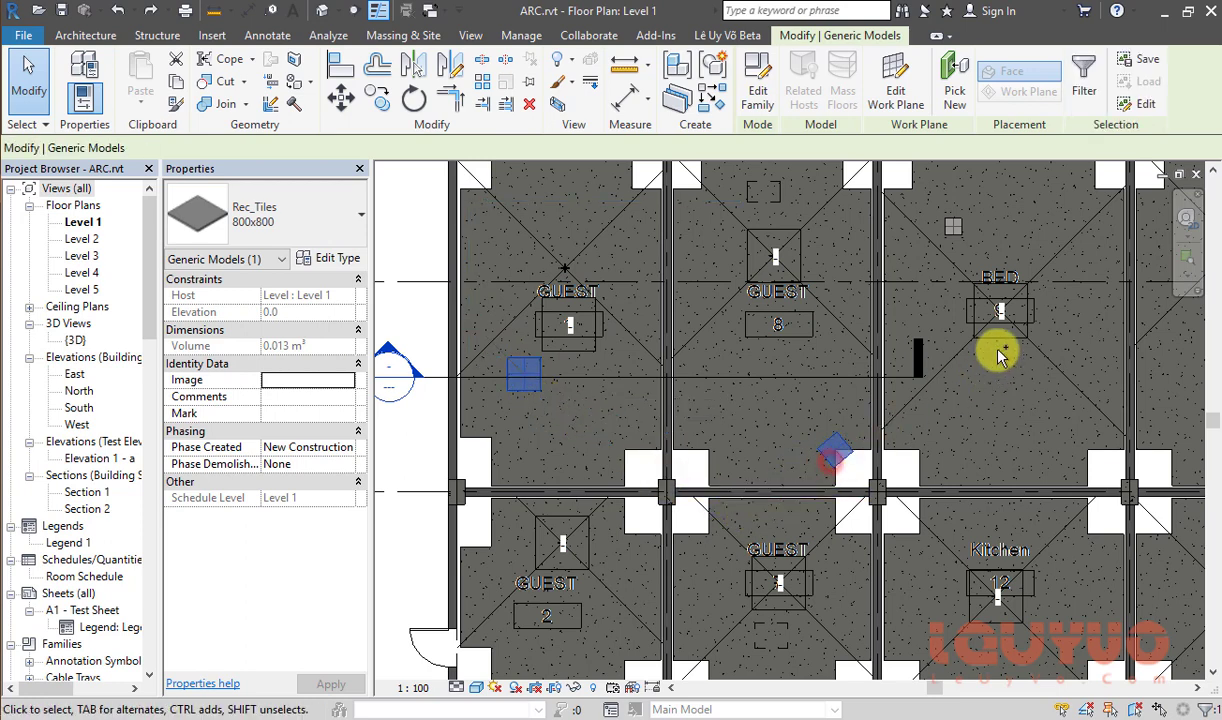
ctrl+click(957, 232)
scroll(705, 358, down, 2)
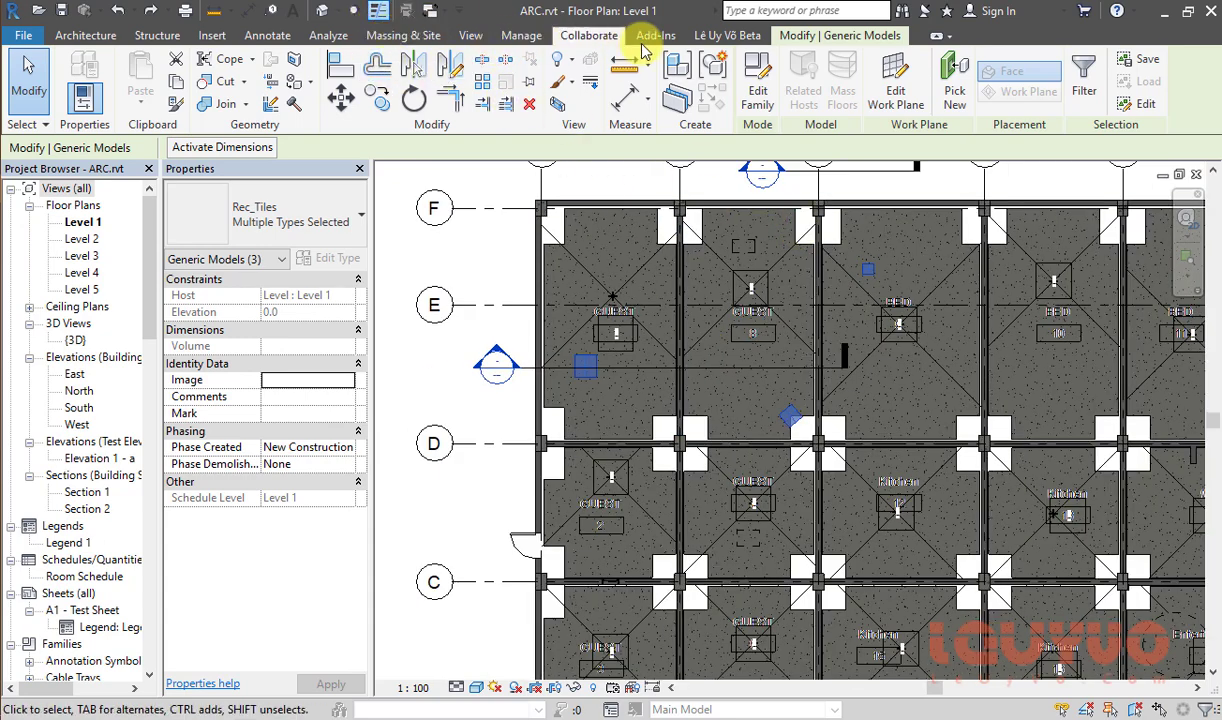
click(715, 35)
Step: Run Vẽ Gạch on BED 9, GUEST 8 and GUEST 1 with 2 mm staggered joints
click(680, 78)
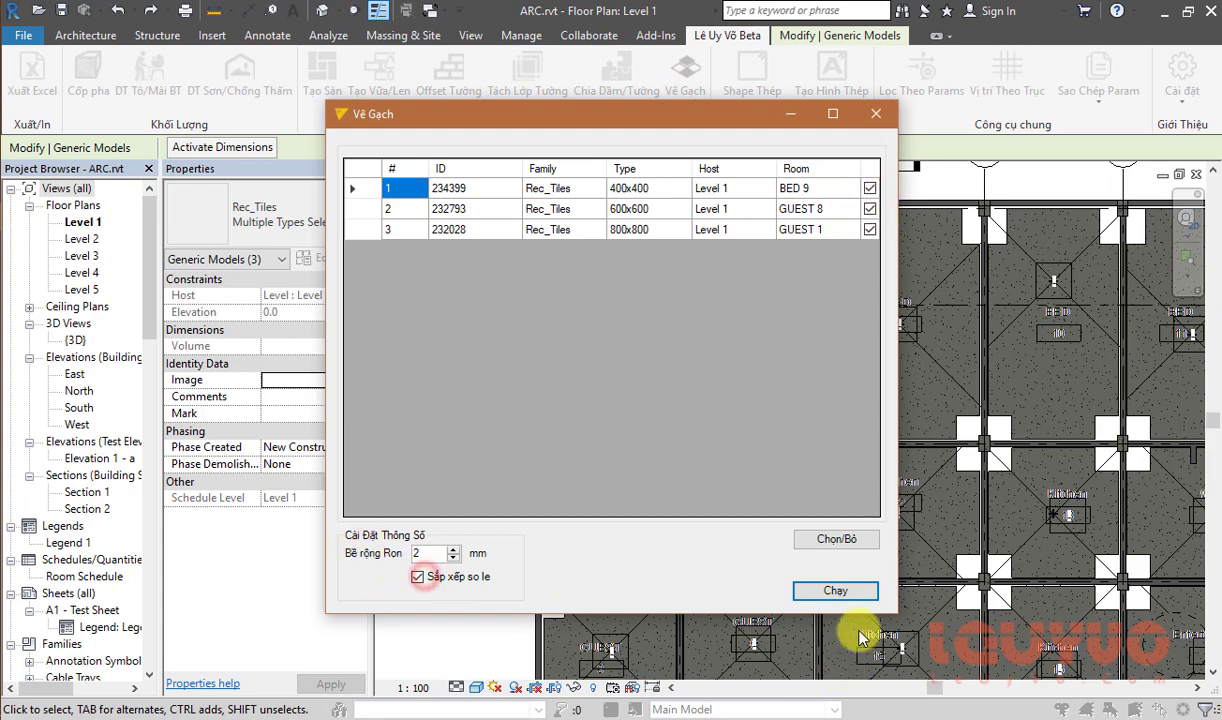
click(838, 591)
drag(608, 275, 263, 252)
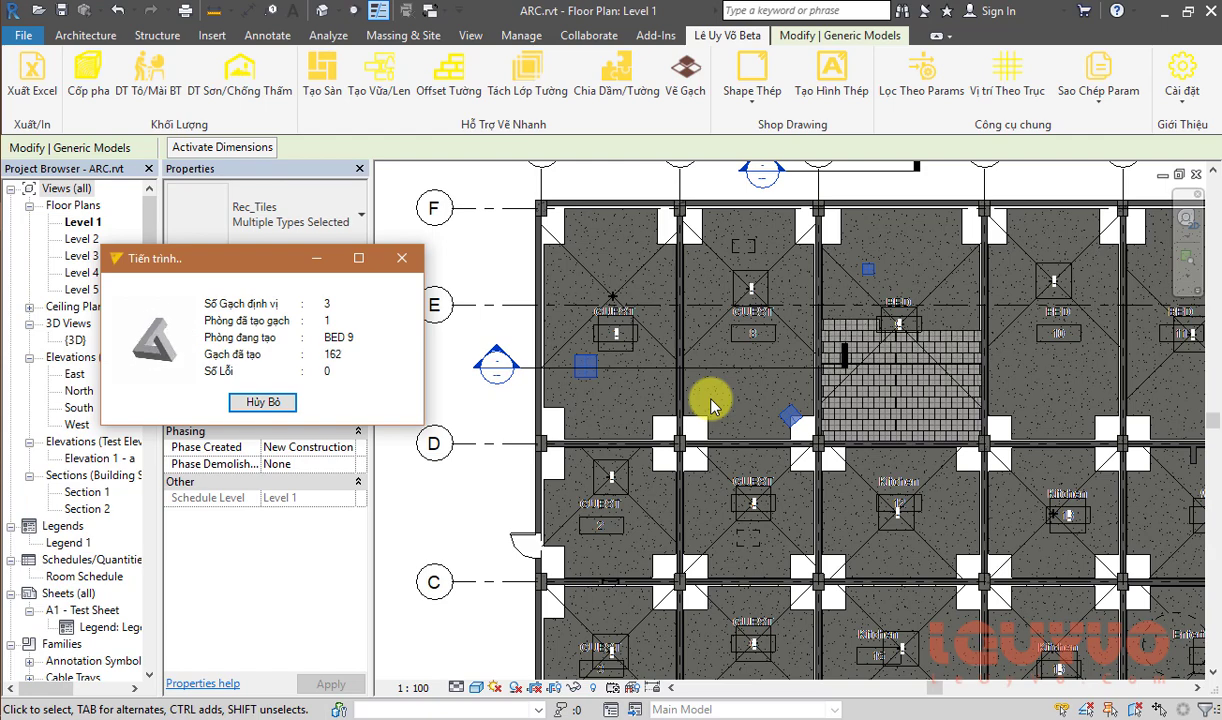
Step: Zoom around the plan while 563 tiles are generated with 0 errors
scroll(905, 312, up, 2)
scroll(890, 320, up, 2)
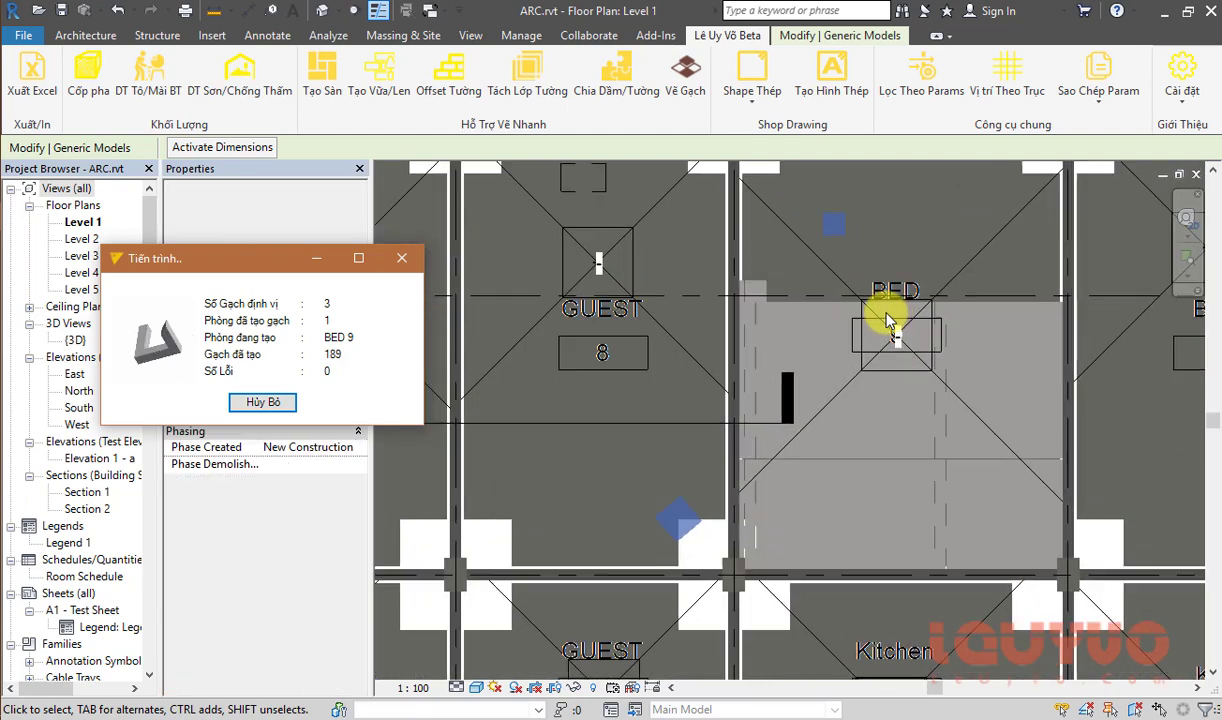
scroll(886, 321, up, 2)
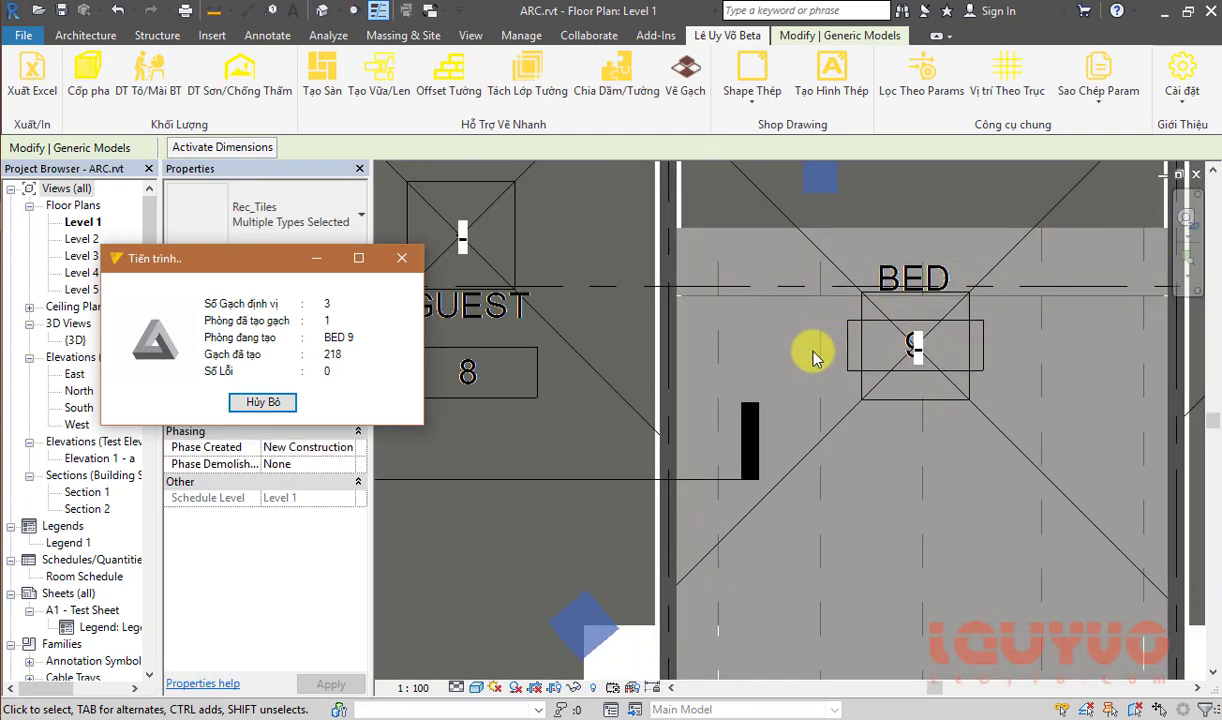
scroll(812, 358, down, 1)
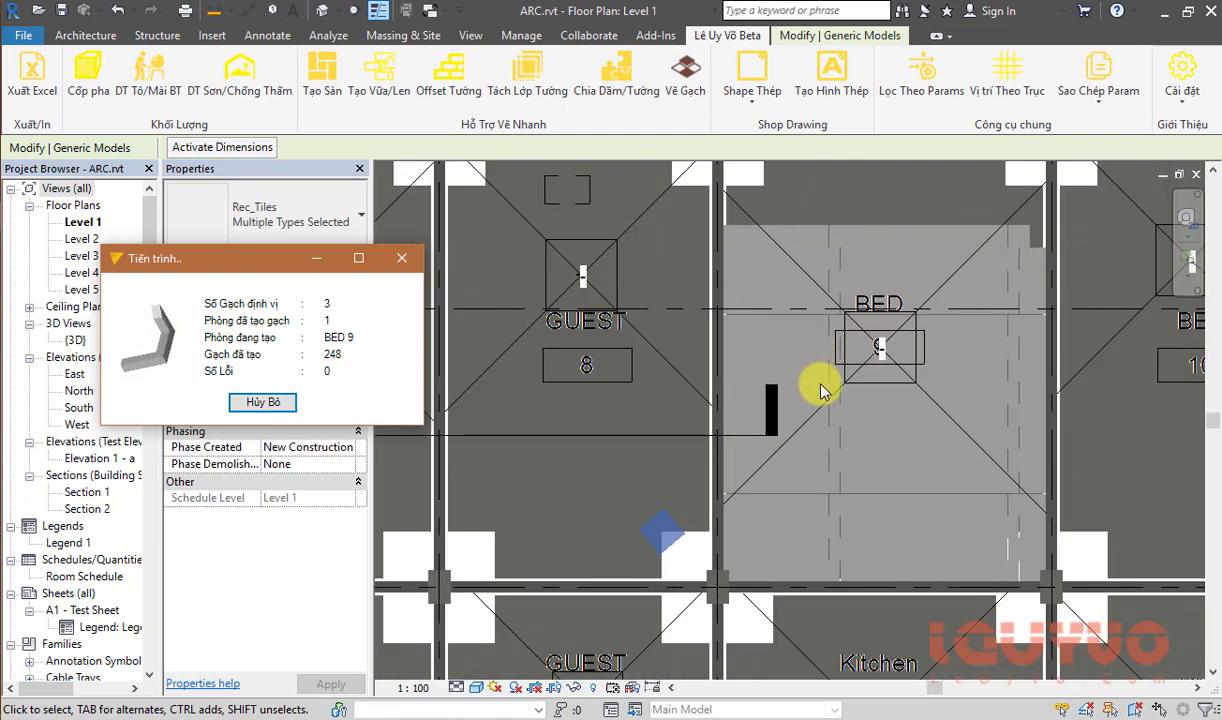
scroll(826, 420, down, 1)
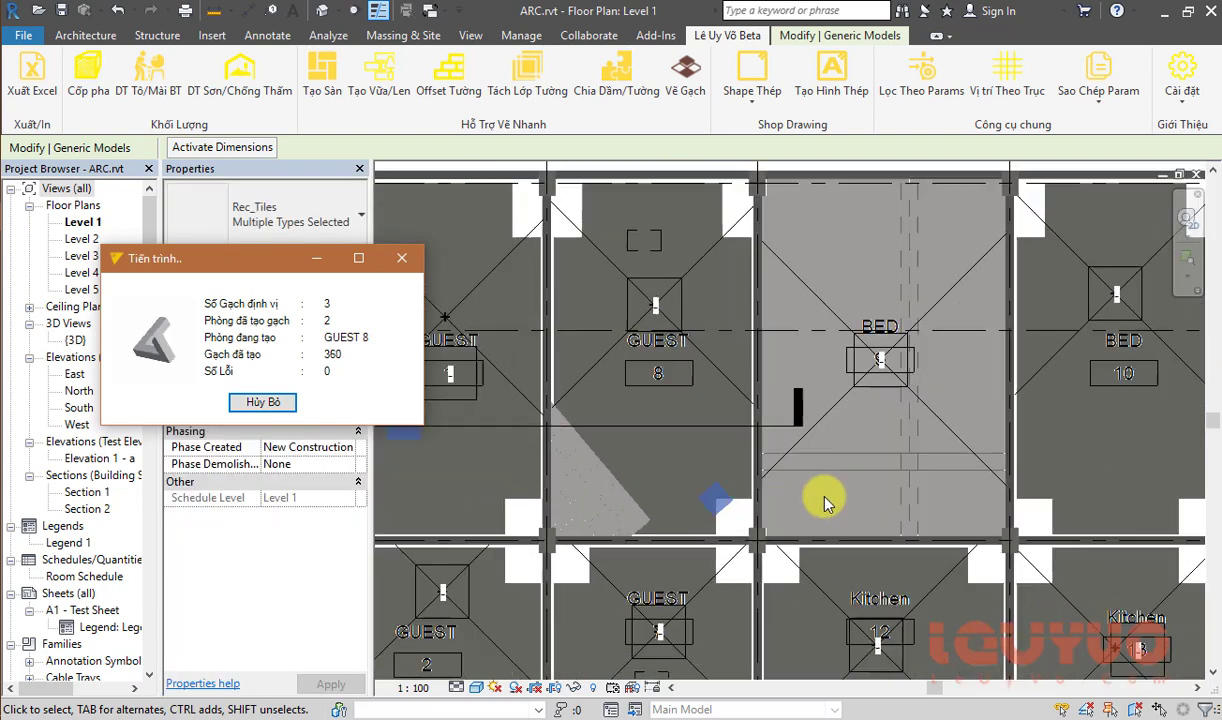
scroll(620, 495, down, 1)
scroll(518, 458, up, 2)
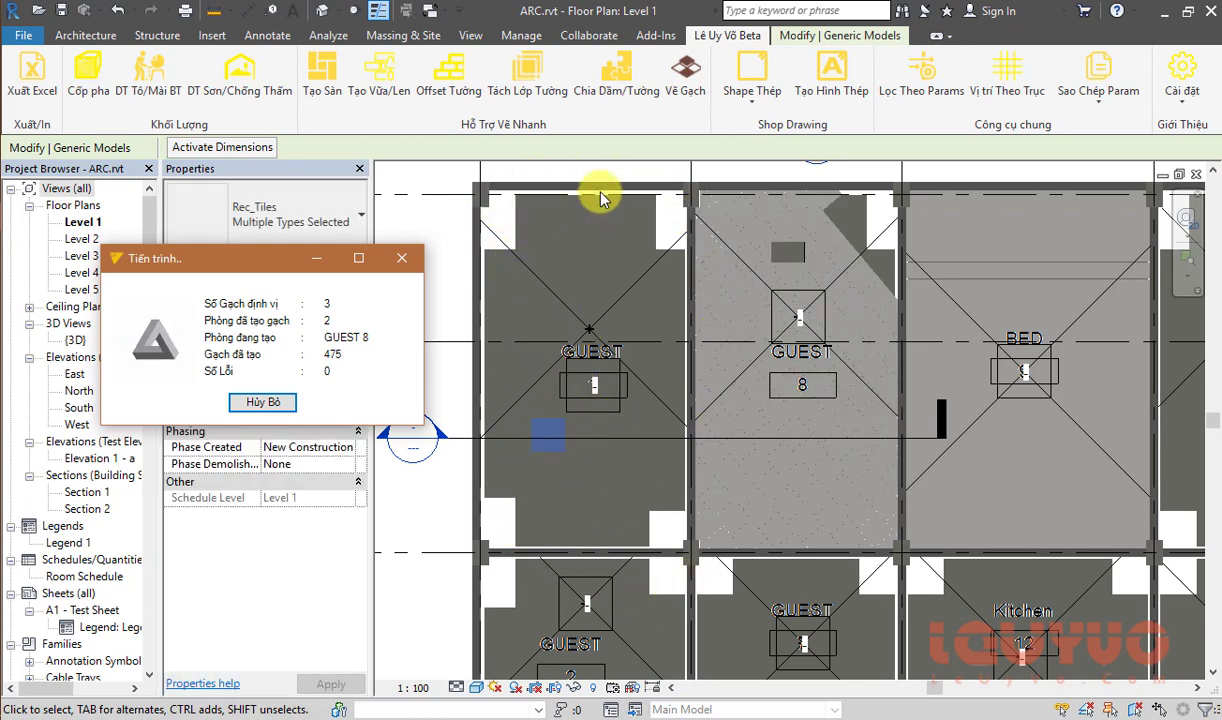
scroll(682, 267, down, 2)
scroll(715, 355, down, 1)
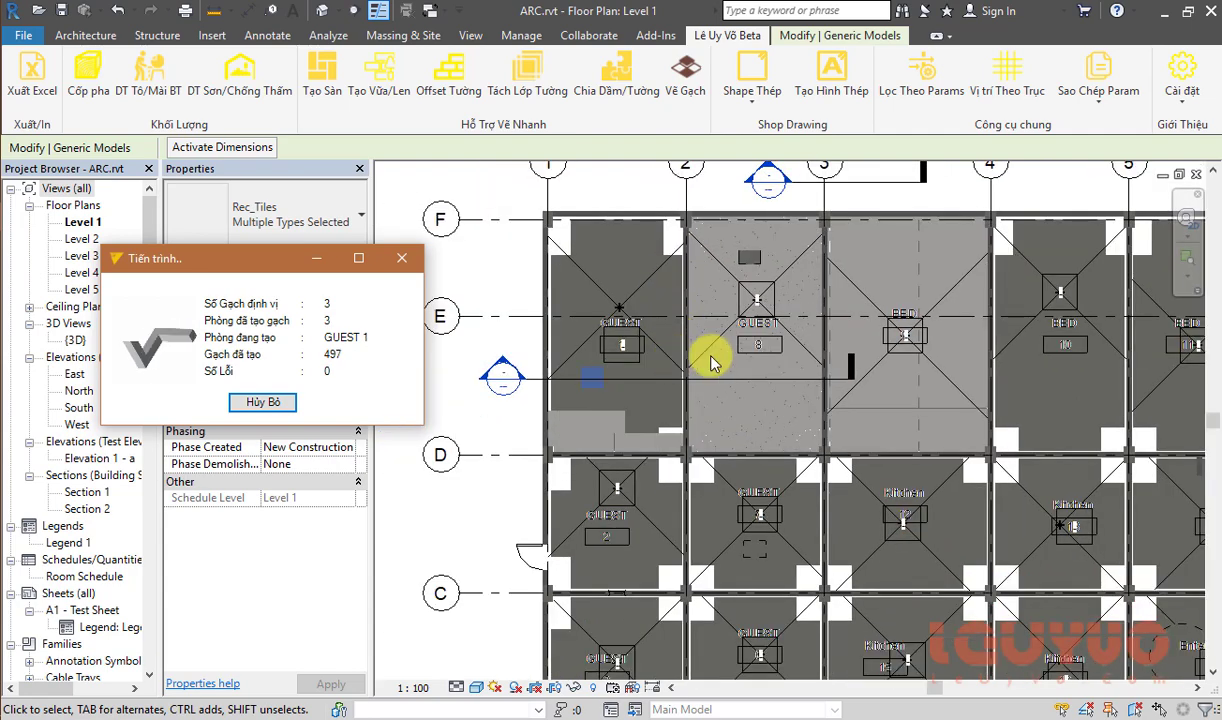
scroll(726, 491, down, 2)
scroll(711, 440, up, 3)
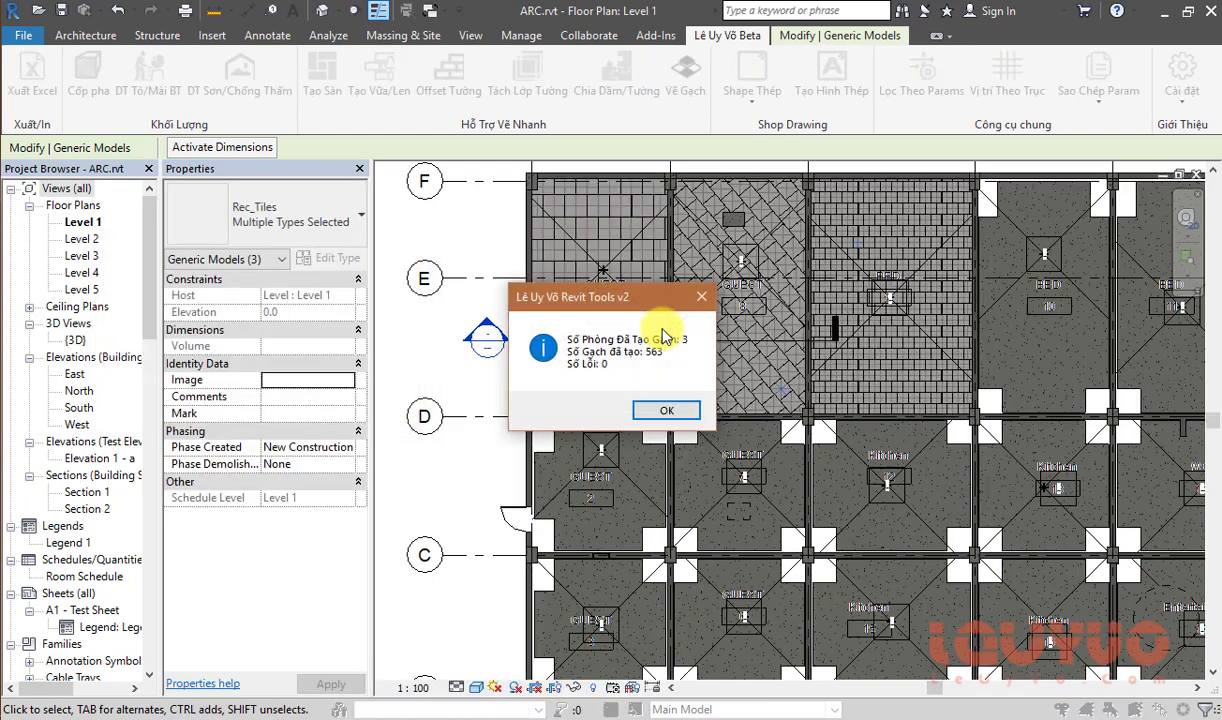
click(662, 411)
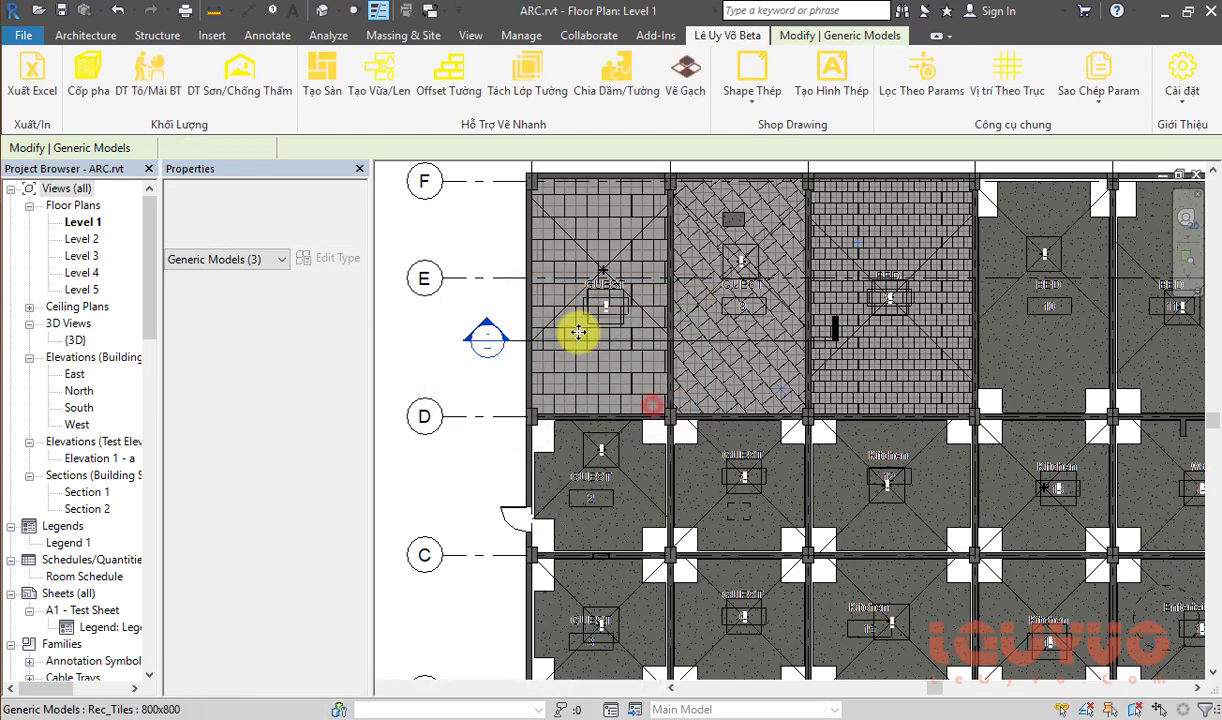
scroll(600, 335, up, 5)
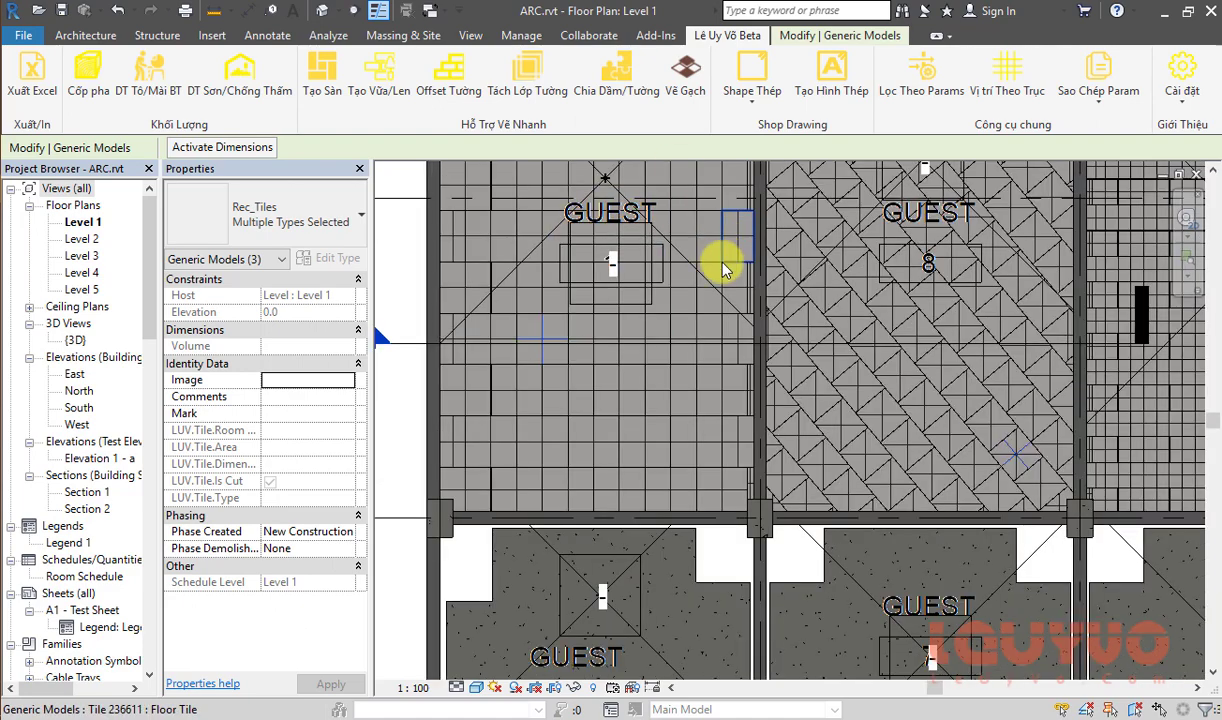
scroll(682, 265, down, 2)
scroll(900, 319, up, 2)
scroll(743, 353, up, 1)
scroll(743, 353, up, 2)
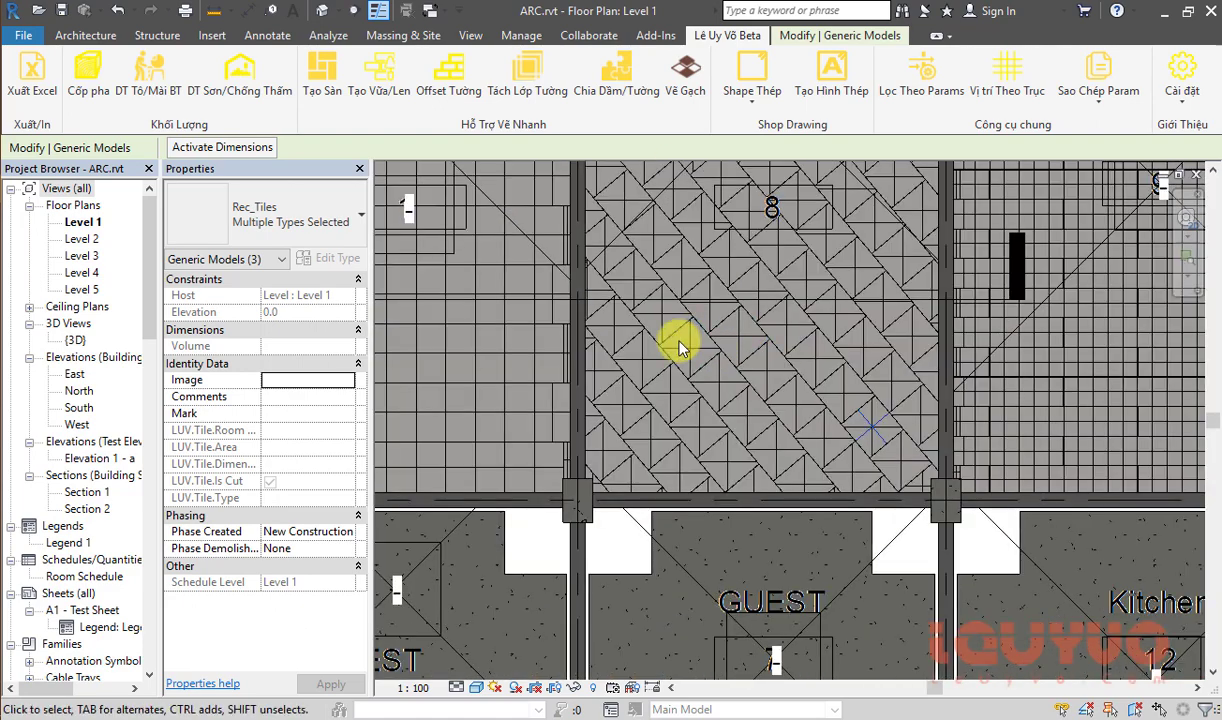
scroll(680, 340, up, 2)
scroll(736, 300, up, 2)
click(749, 295)
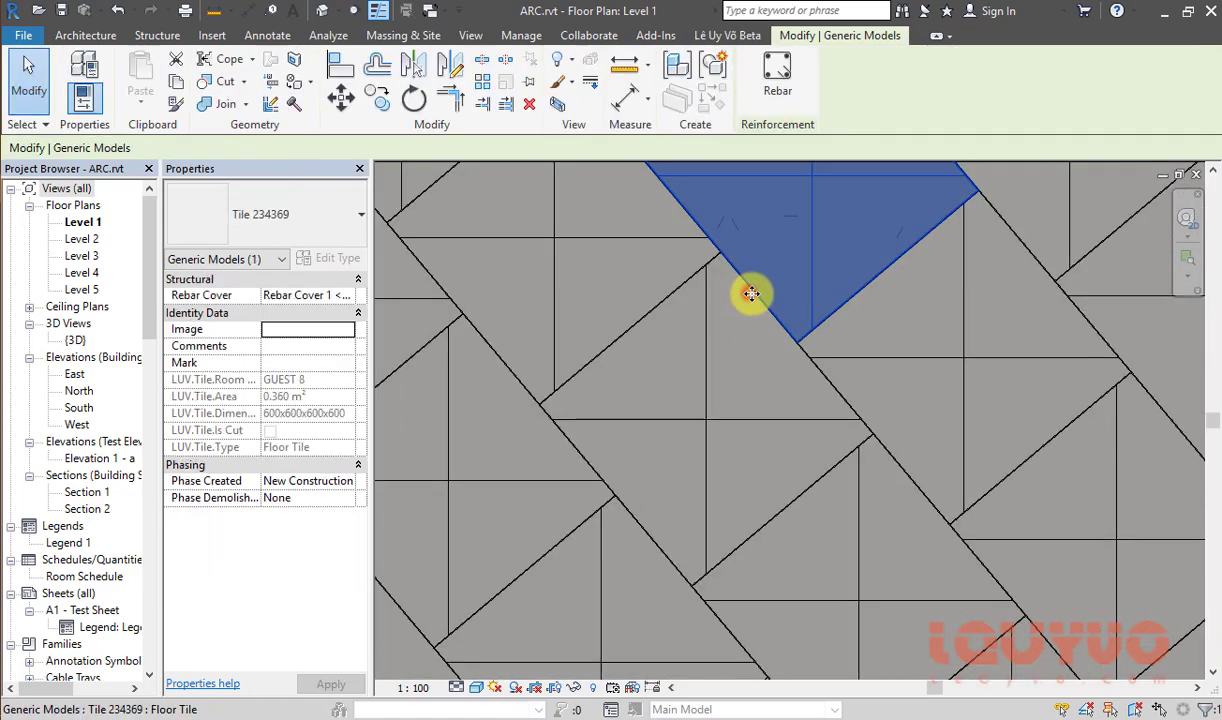
click(606, 418)
scroll(700, 320, down, 2)
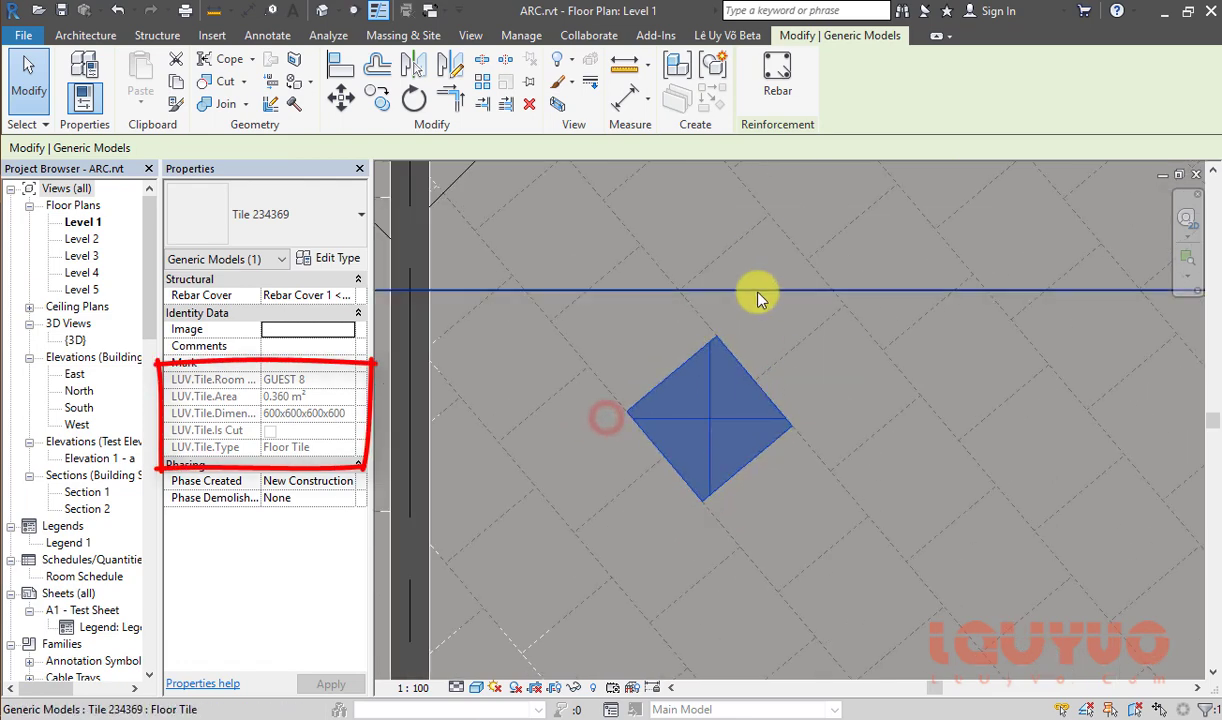
scroll(731, 382, up, 1)
scroll(818, 344, down, 1)
scroll(612, 373, up, 1)
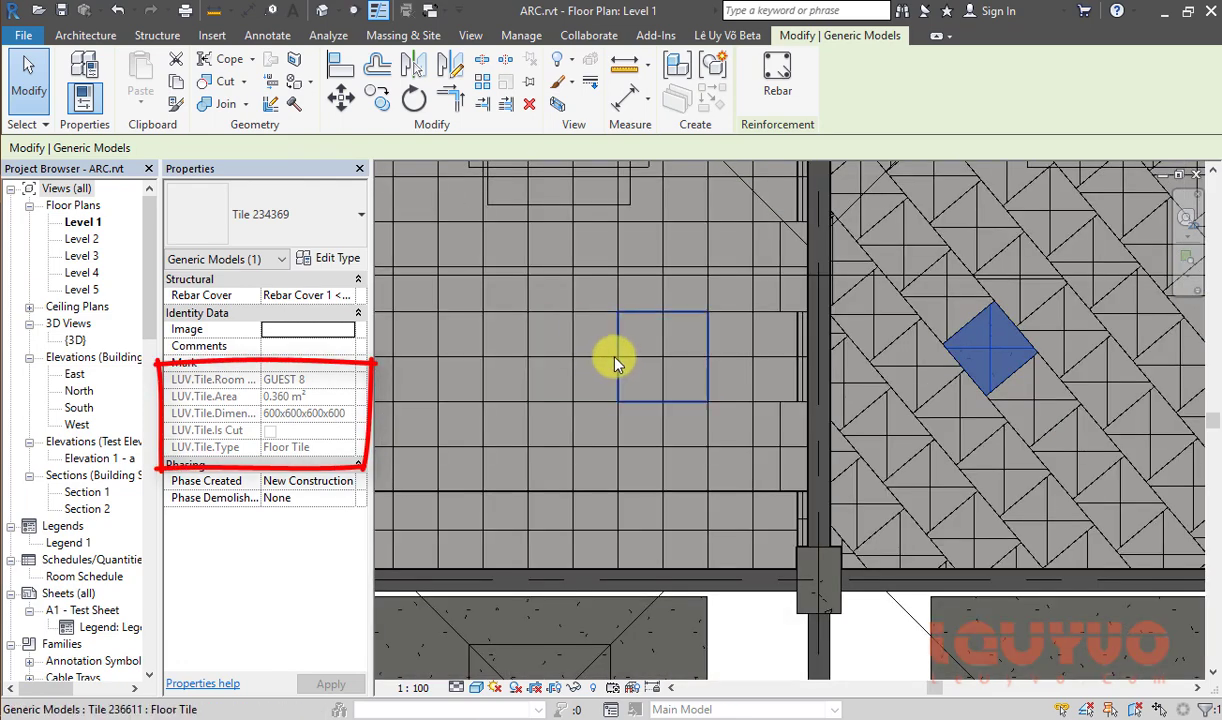
click(615, 363)
scroll(660, 342, up, 1)
click(576, 303)
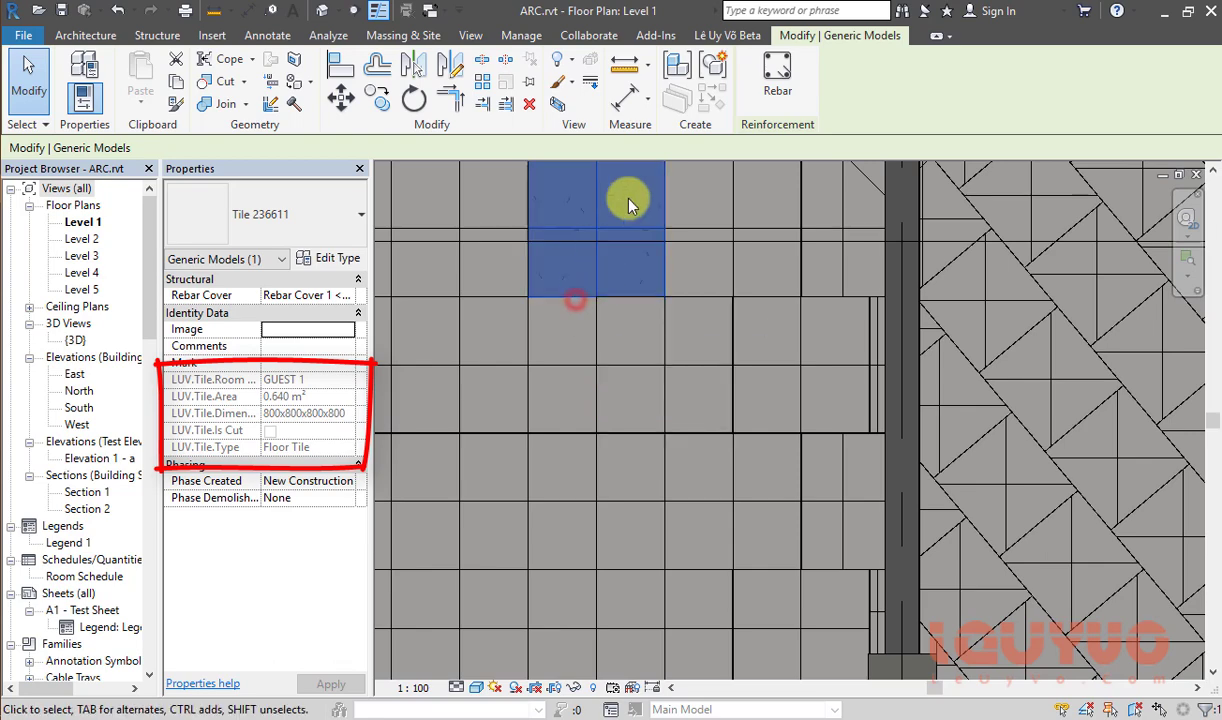
scroll(700, 380, down, 4)
scroll(546, 273, down, 1)
scroll(552, 285, down, 2)
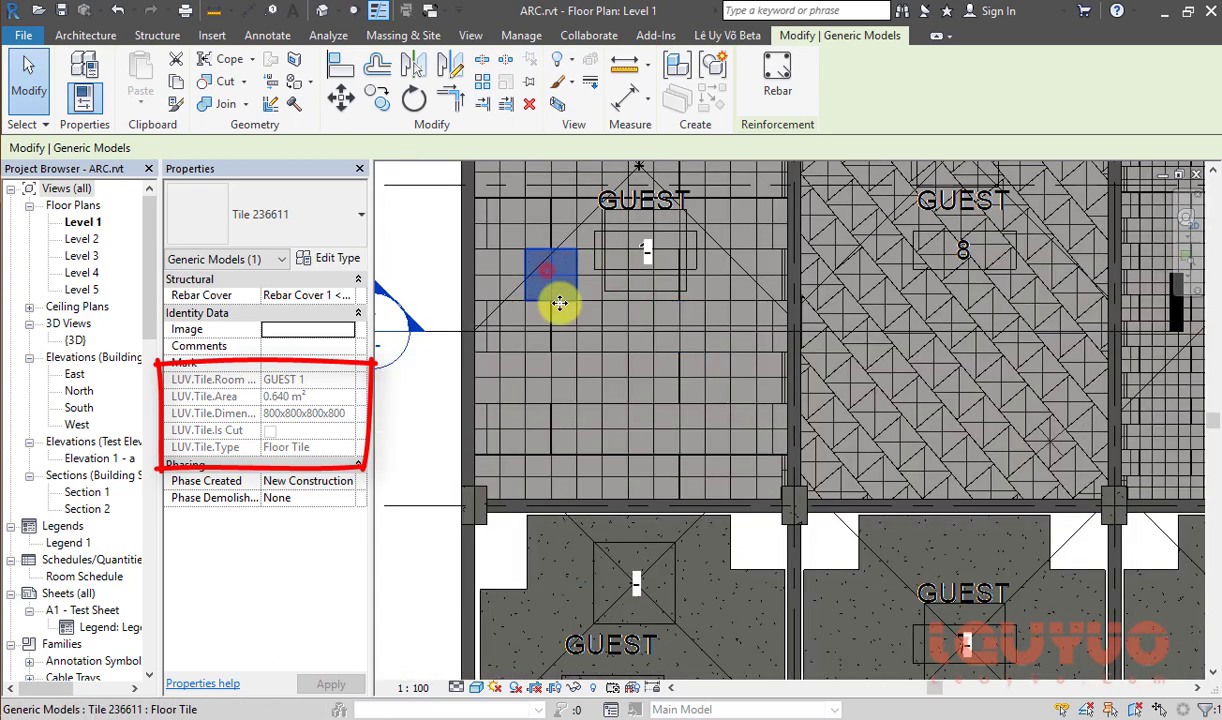
scroll(645, 281, down, 1)
scroll(652, 390, down, 3)
scroll(635, 380, up, 3)
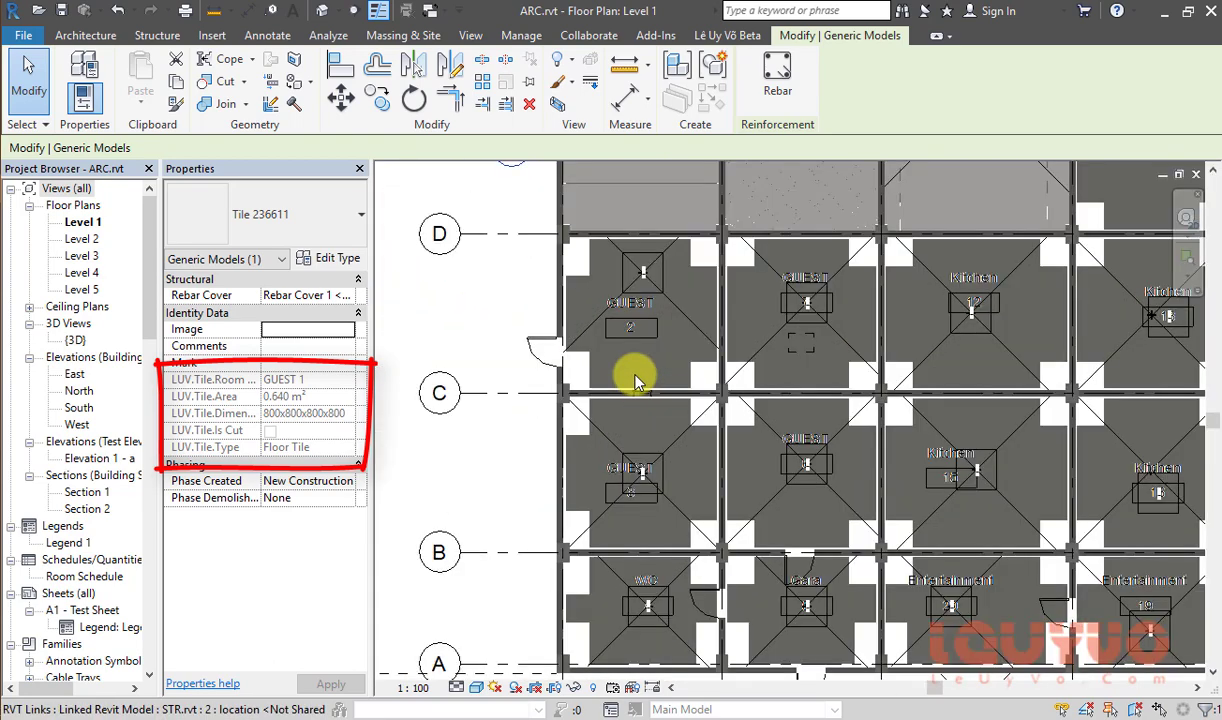
scroll(785, 350, up, 2)
mouse_move(818, 341)
middle_down()
mouse_move(785, 409)
mouse_move(668, 382)
middle_up()
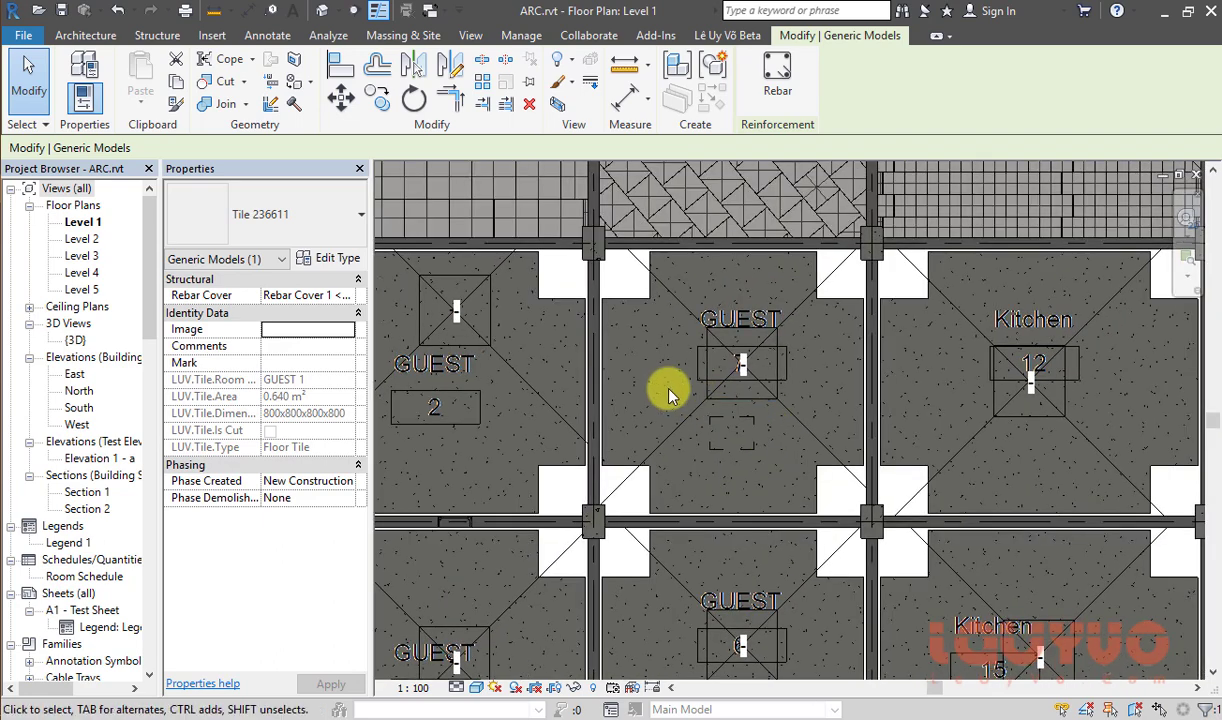
key(Escape)
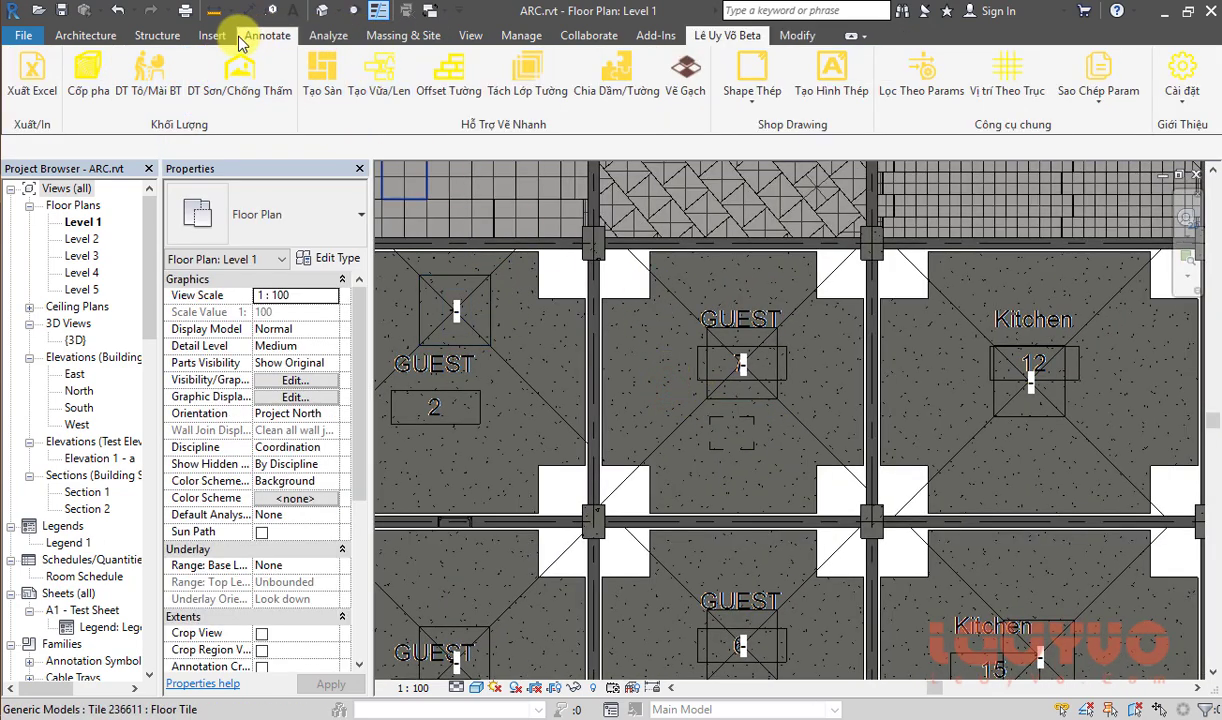
Step: Start a Place Component with the Rec_Tiles 800x800 type selected
click(108, 36)
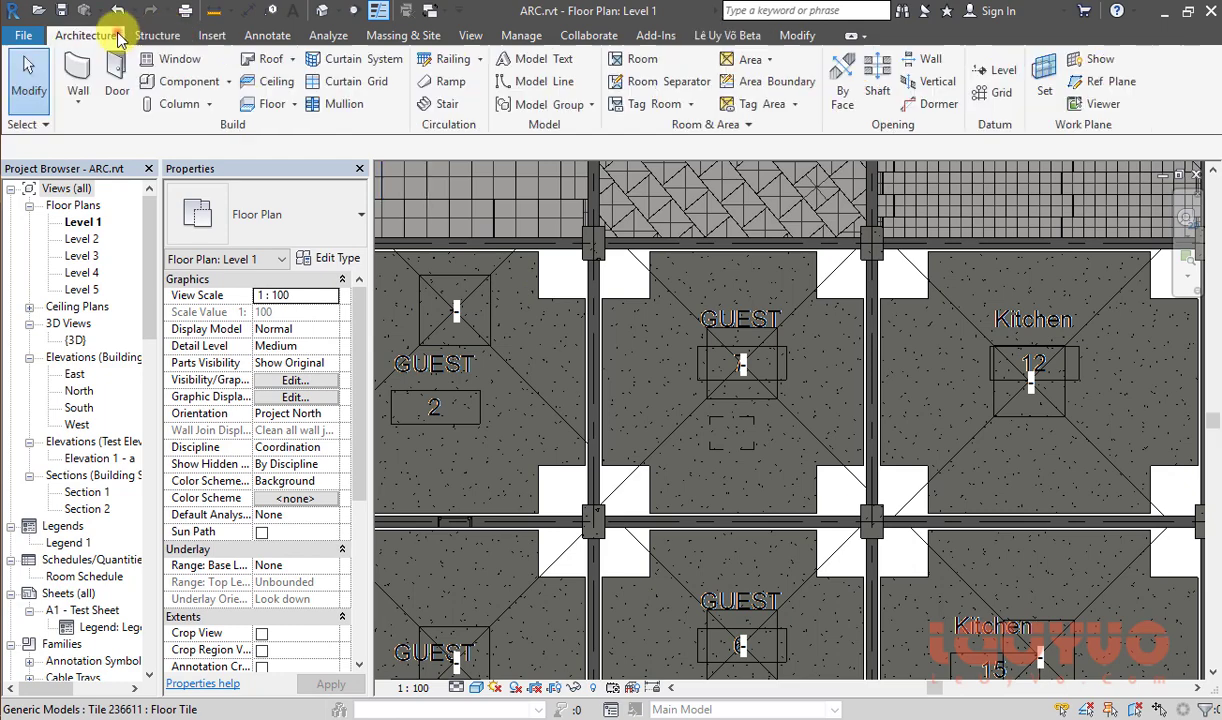
click(205, 86)
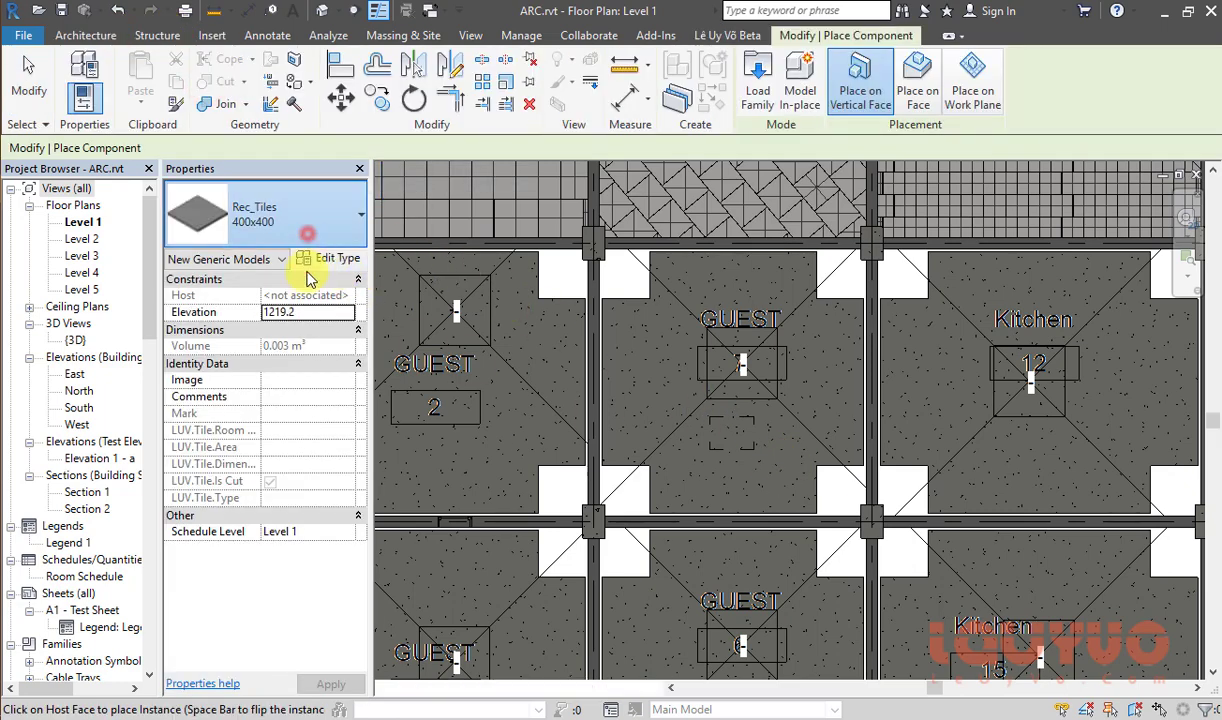
click(308, 230)
click(245, 510)
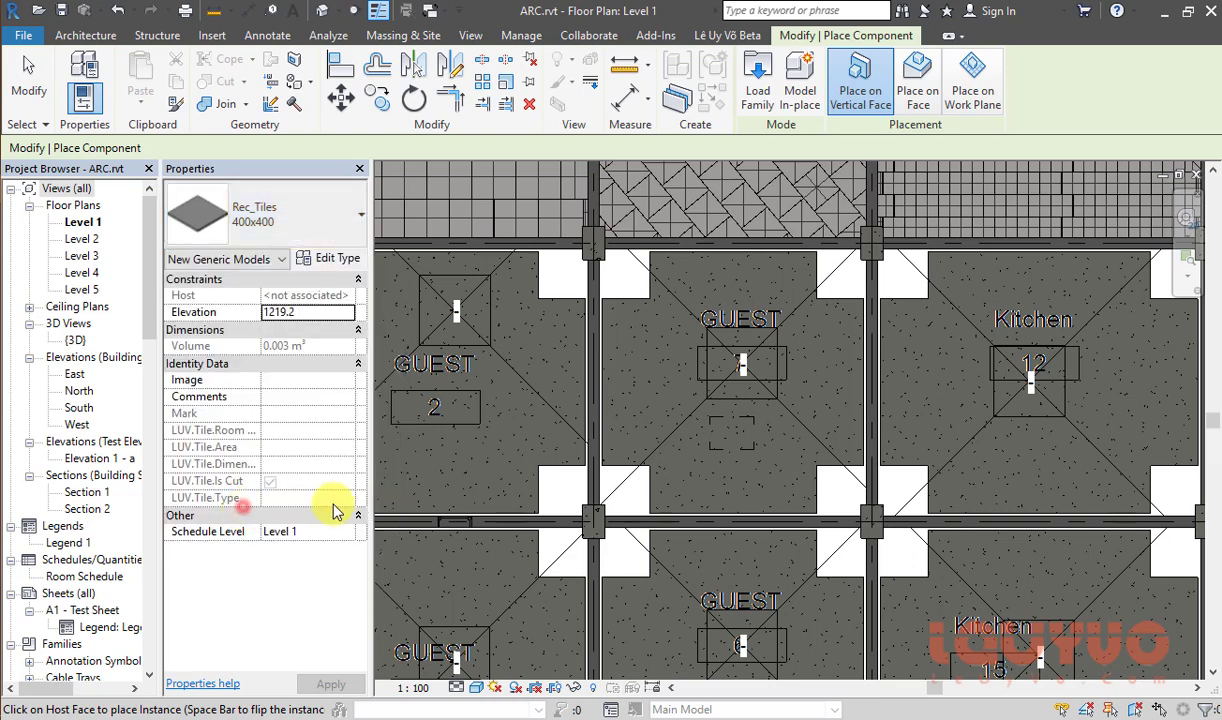
scroll(700, 360, down, 2)
scroll(720, 330, up, 2)
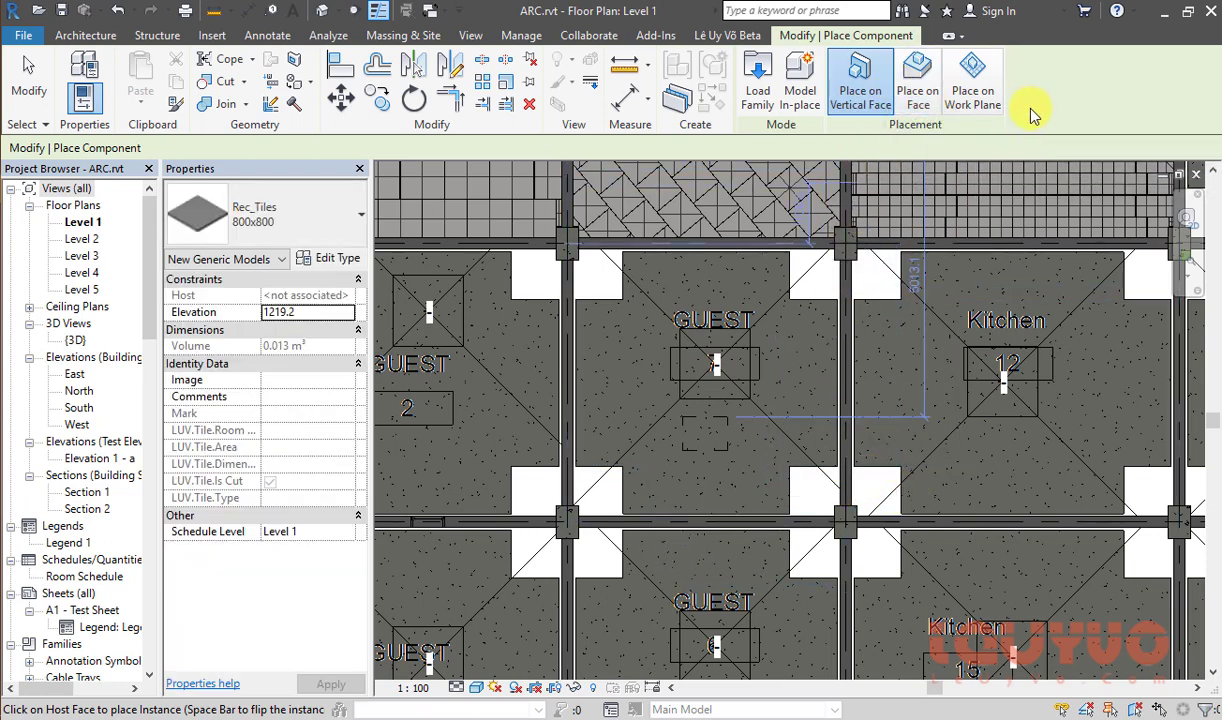
Step: Place one 800x800 tile on the Level 1 work plane inside the GUEST room, then select it
click(943, 398)
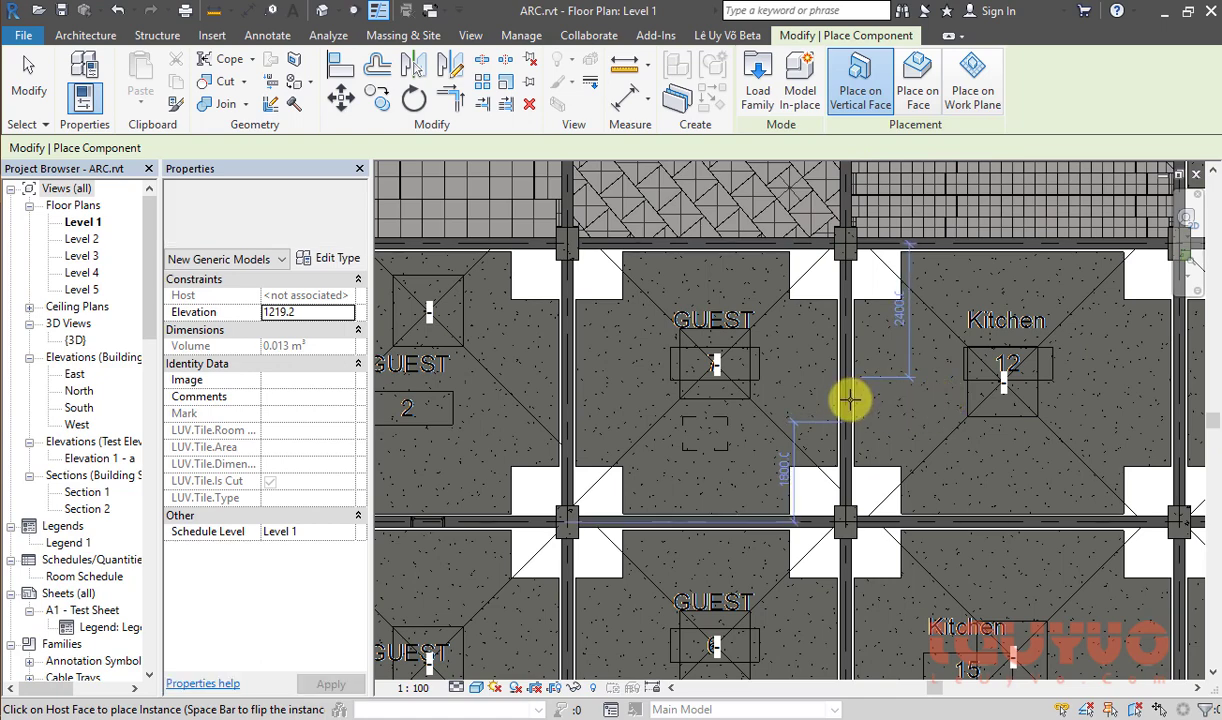
scroll(772, 393, up, 1)
scroll(769, 374, up, 1)
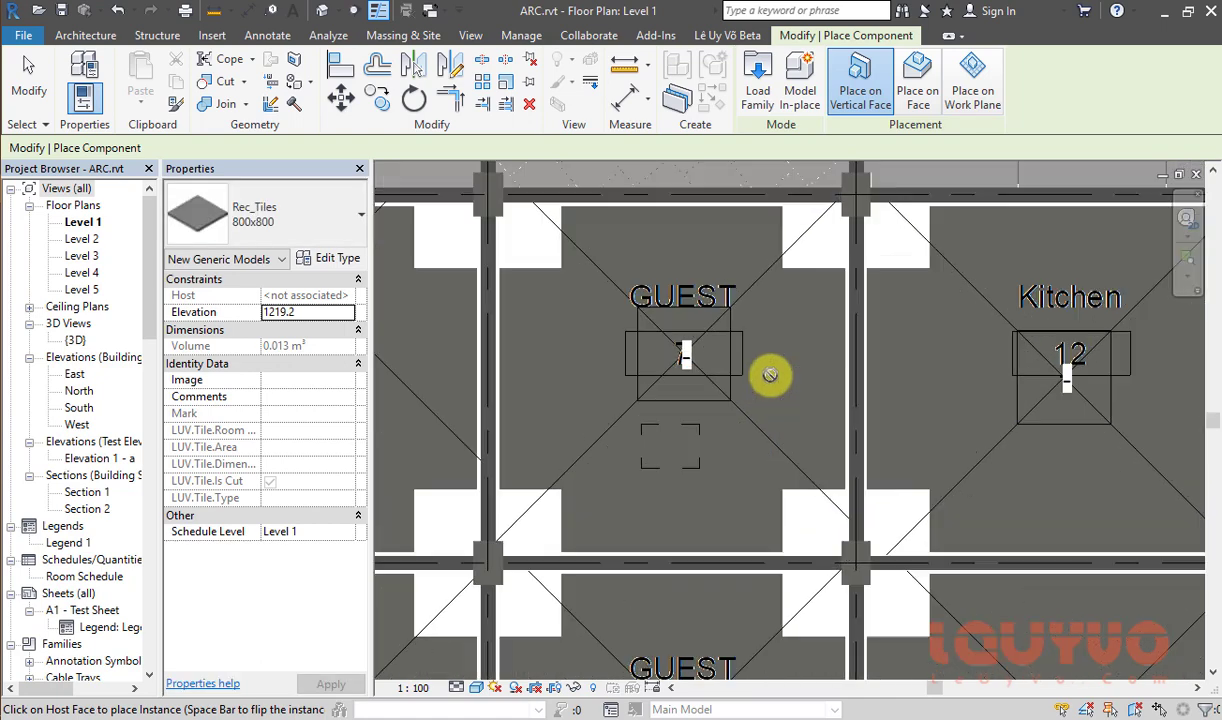
click(985, 103)
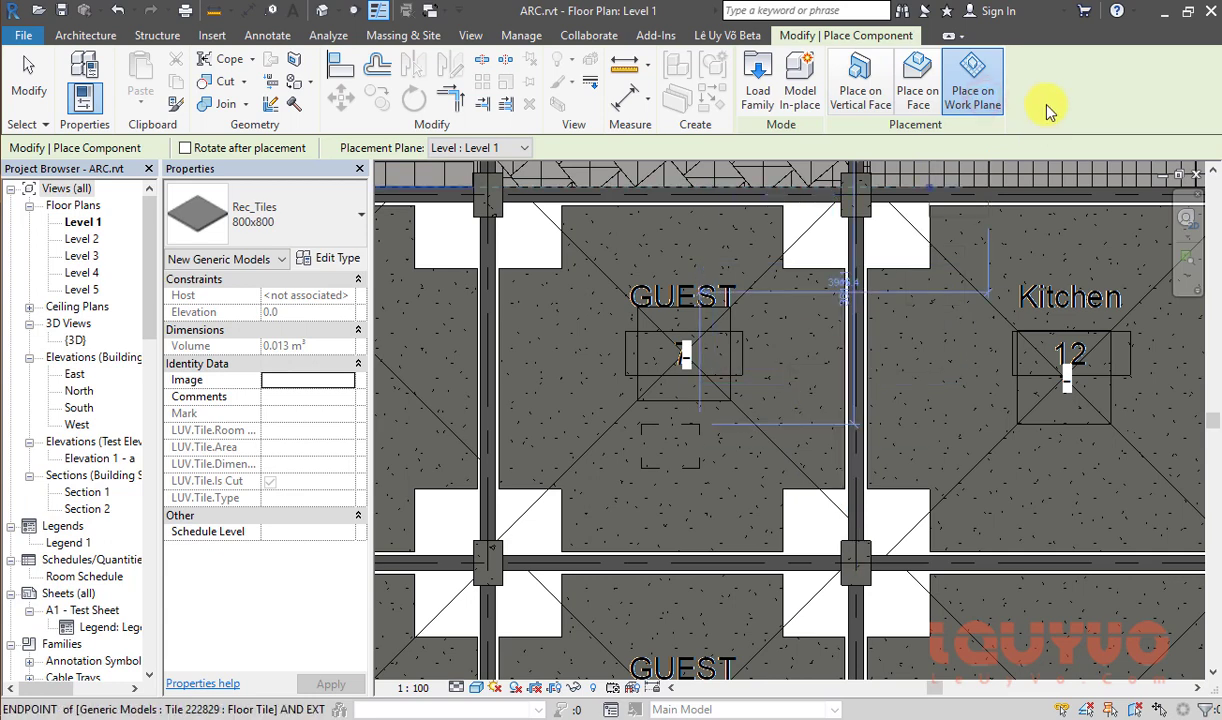
scroll(620, 390, up, 1)
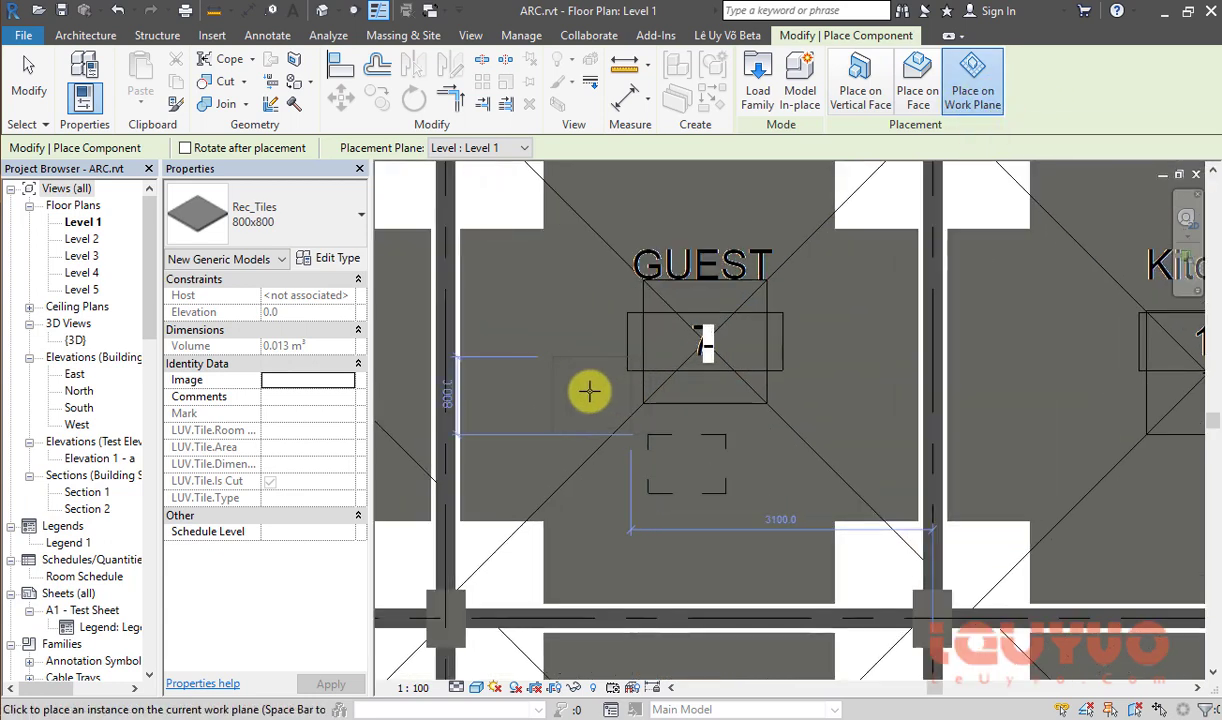
click(546, 389)
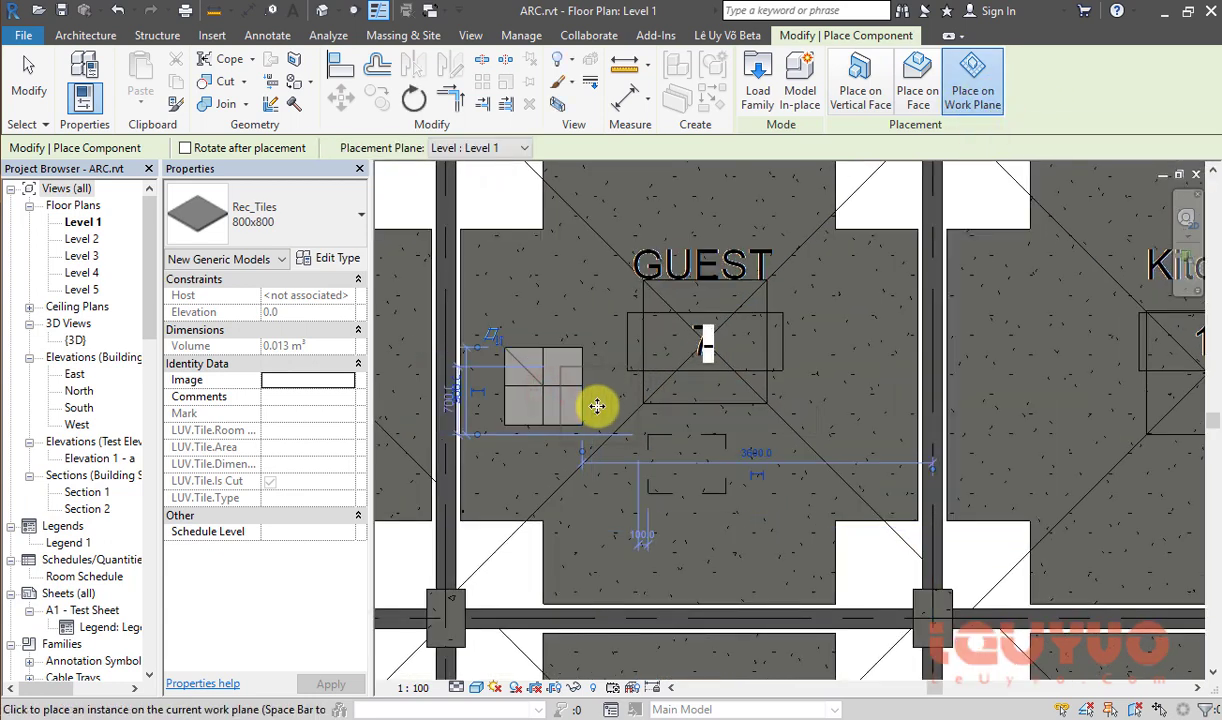
key(Escape)
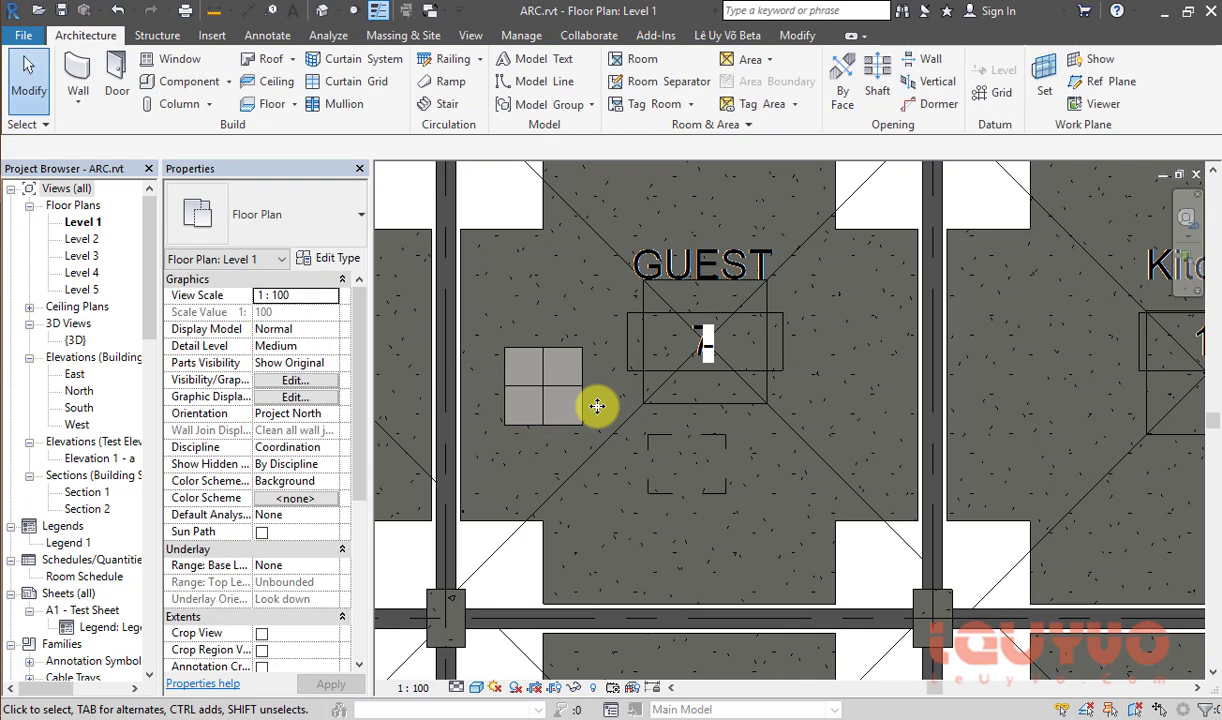
click(551, 382)
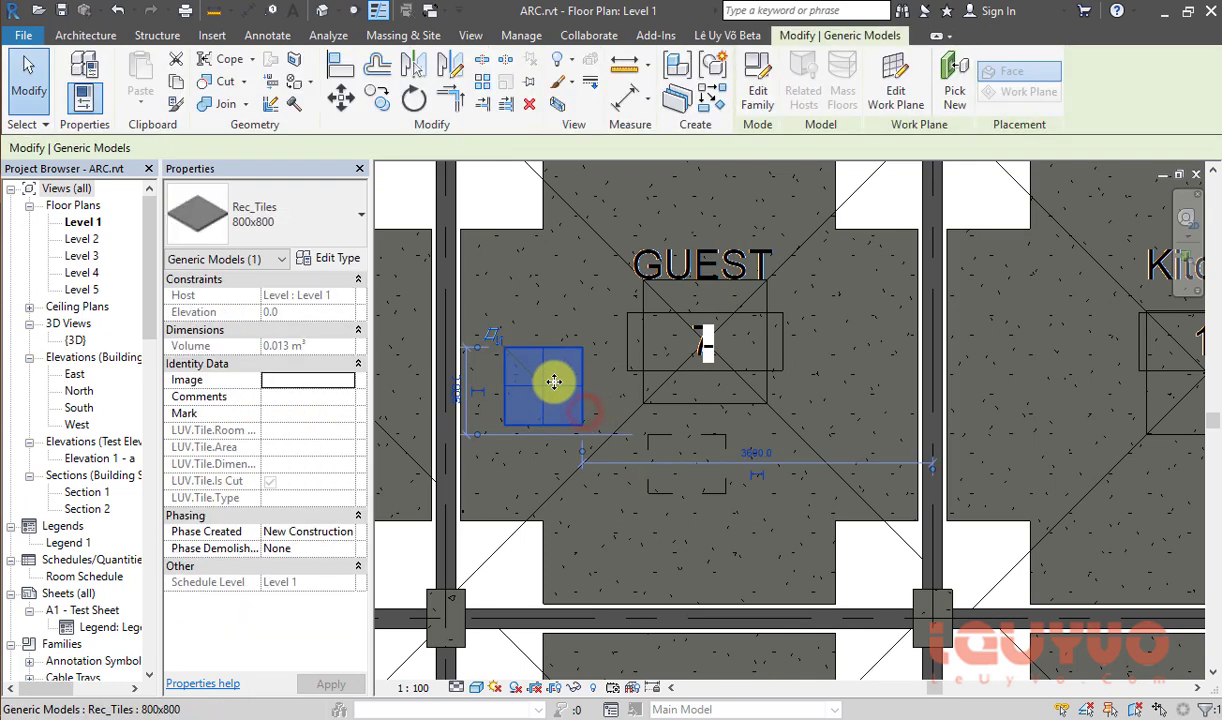
Step: Drag the 800x800 tile near the GUEST room centre, check the GUEST 7 room, then reselect the tile
mouse_move(551, 382)
mouse_down()
mouse_move(793, 410)
mouse_move(880, 437)
mouse_up()
scroll(880, 437, up, 3)
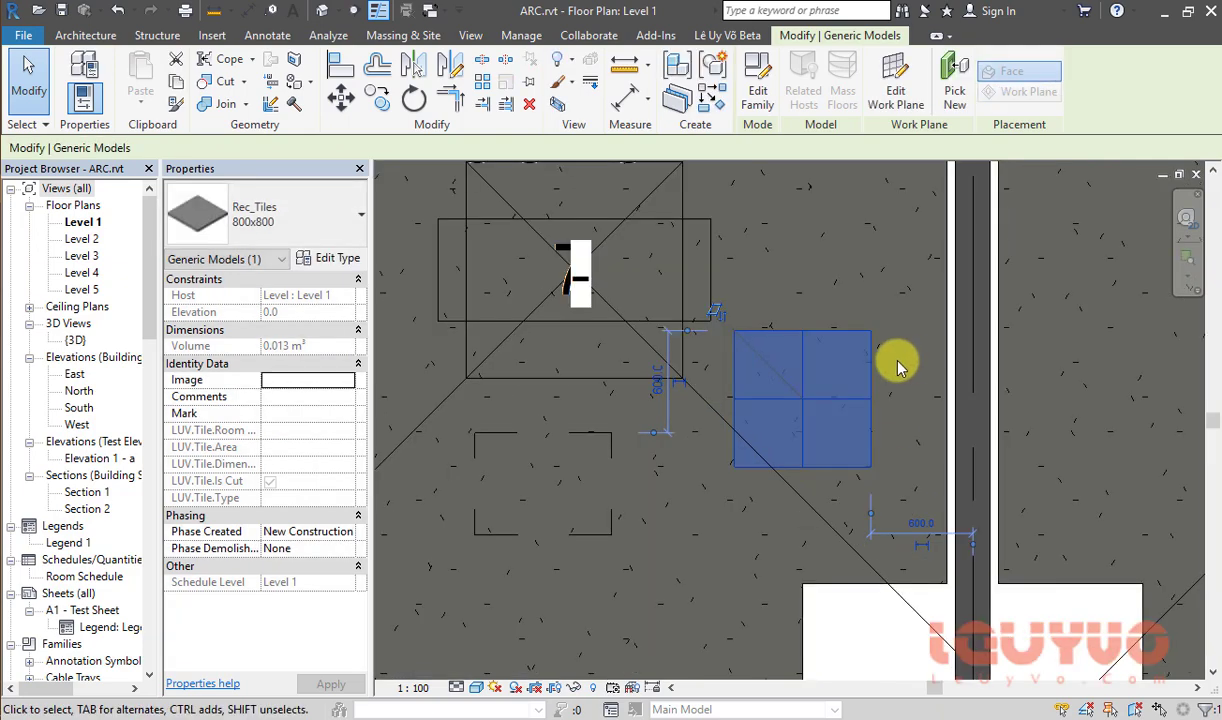
scroll(802, 381, down, 3)
scroll(802, 381, down, 2)
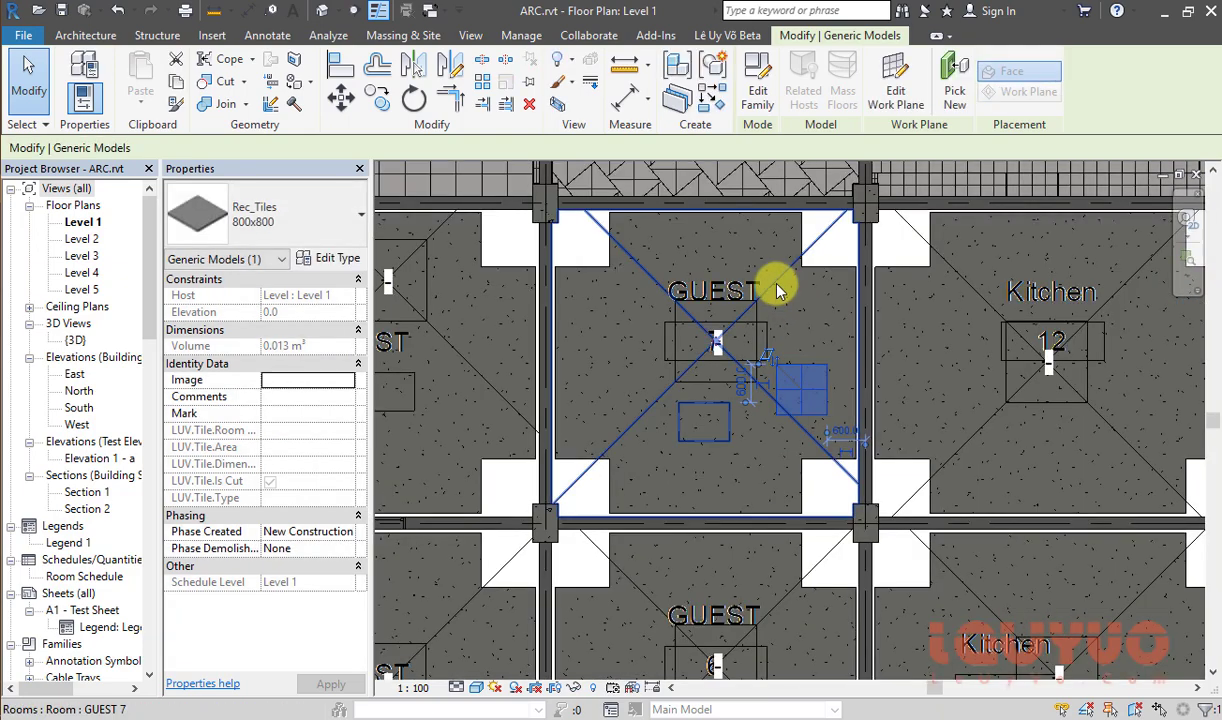
click(775, 283)
scroll(828, 392, up, 2)
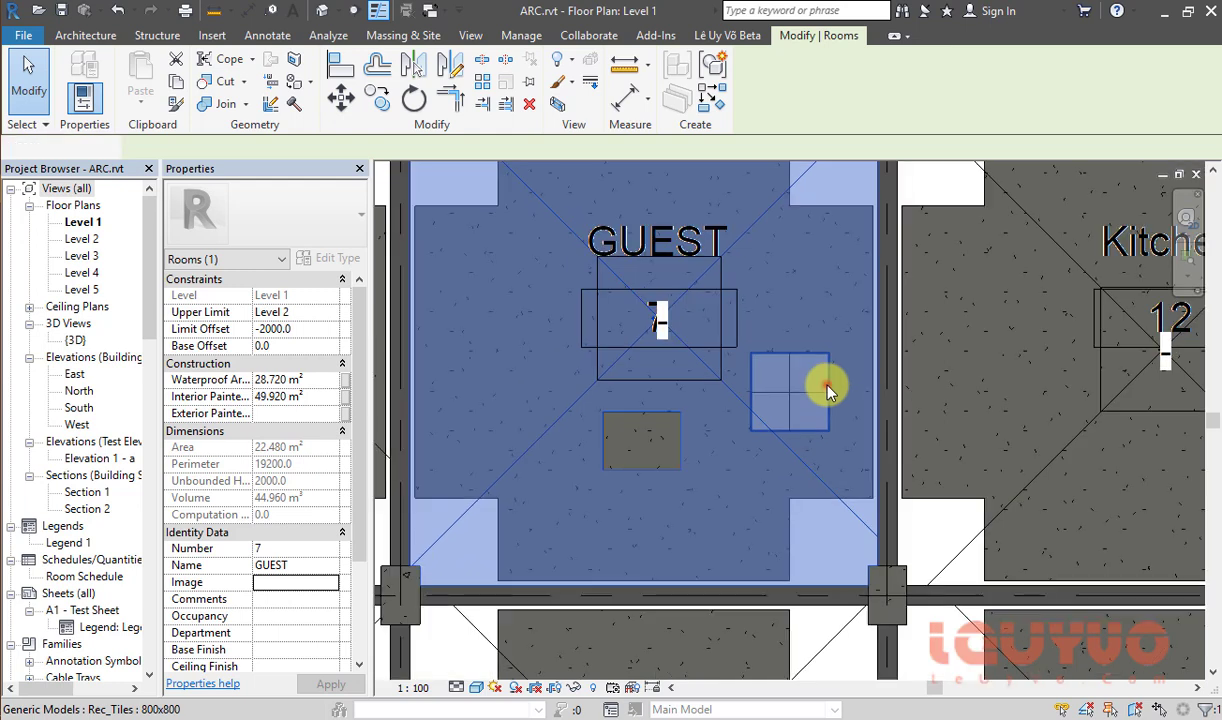
click(818, 383)
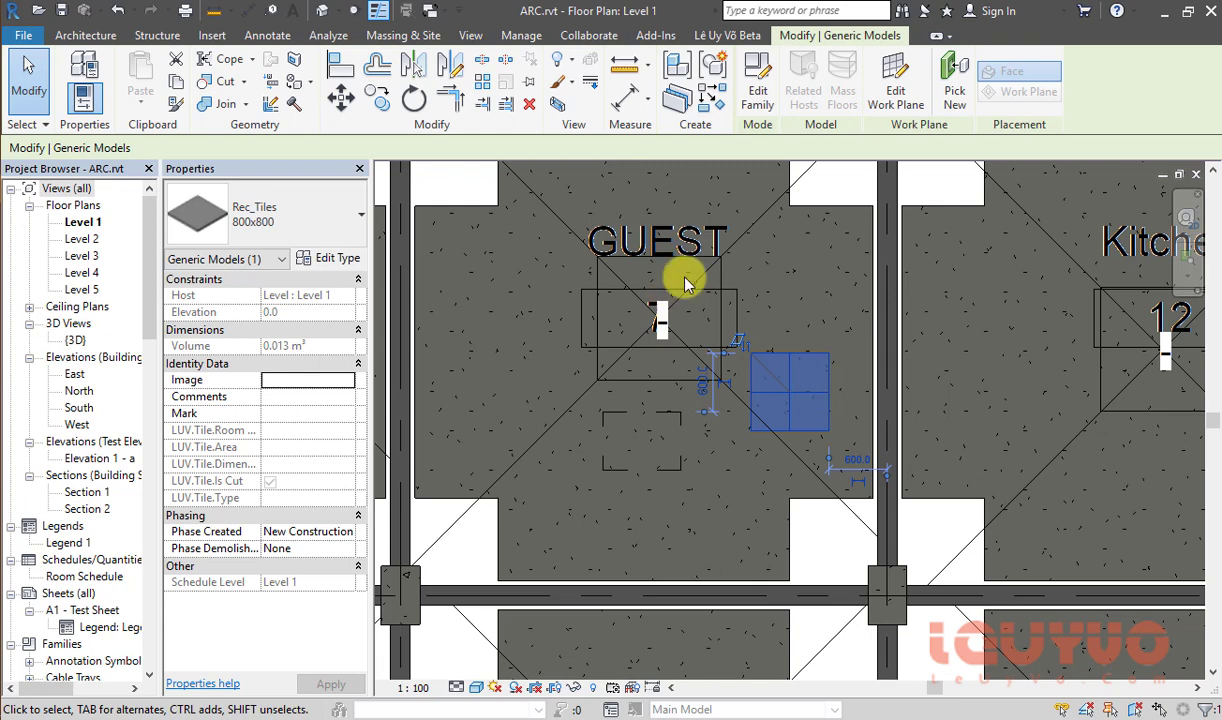
scroll(825, 345, up, 1)
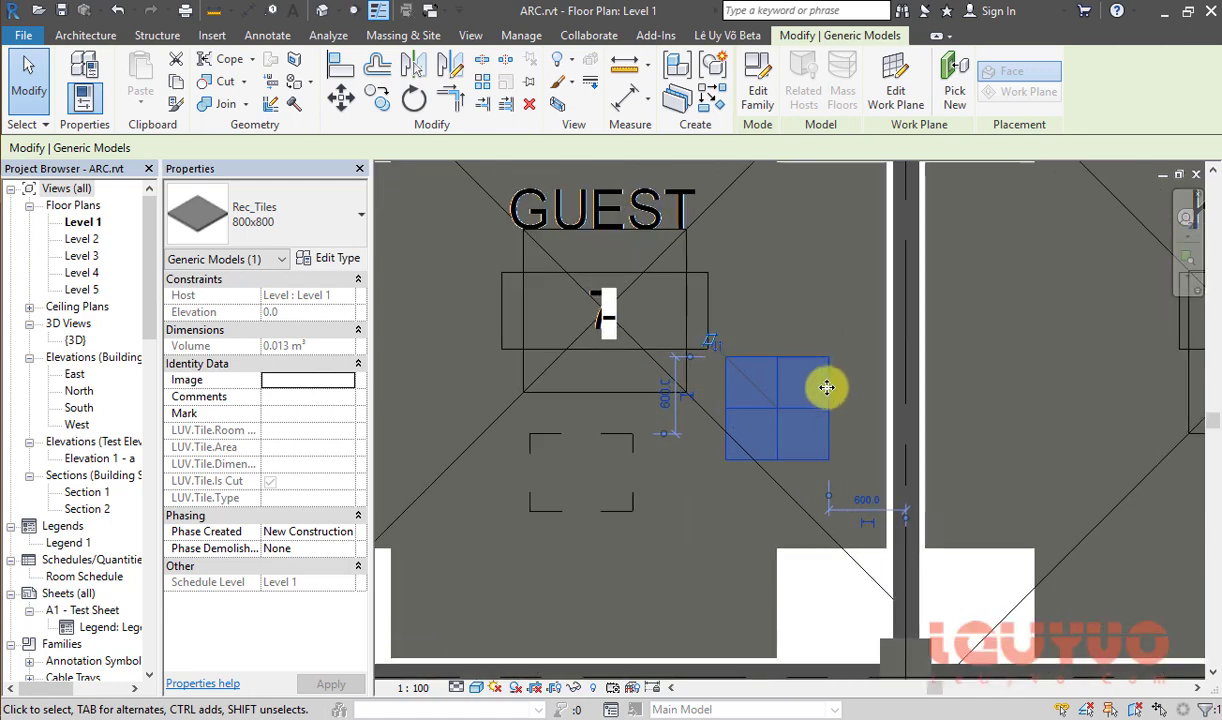
scroll(823, 407, down, 1)
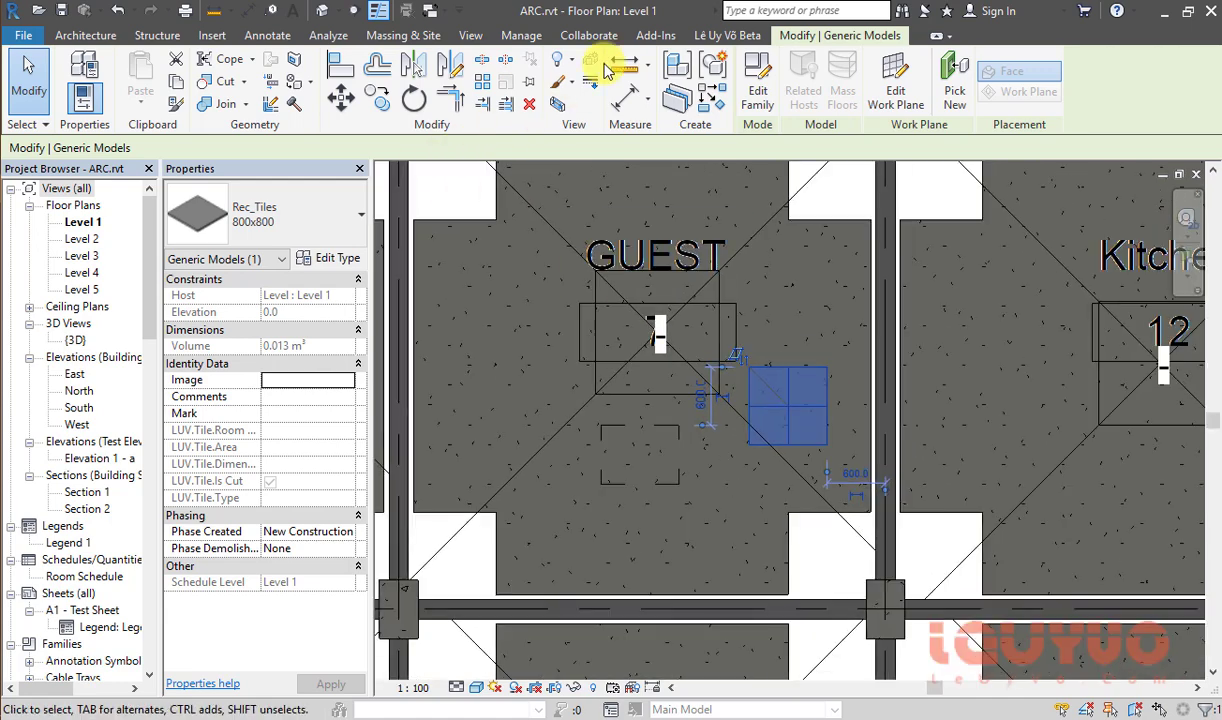
Step: Run the Vẽ Gạch add-in with 2 mm grout to tile GUEST 7 in 800x800
click(715, 34)
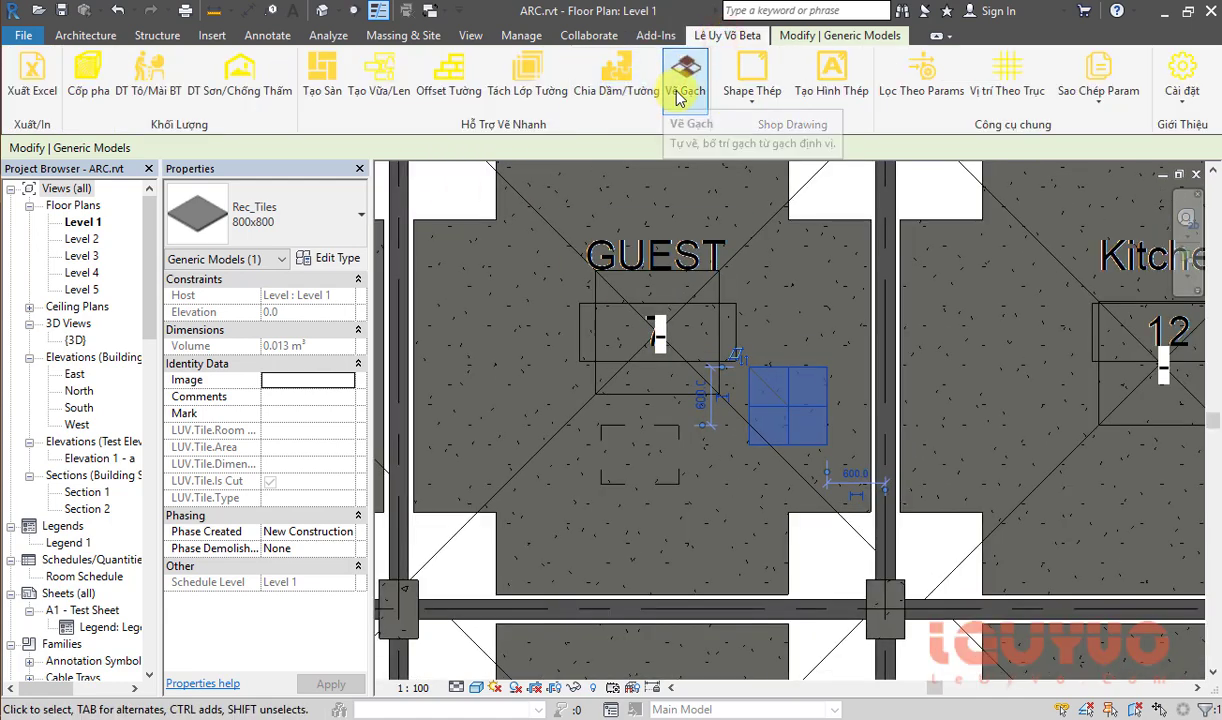
click(685, 68)
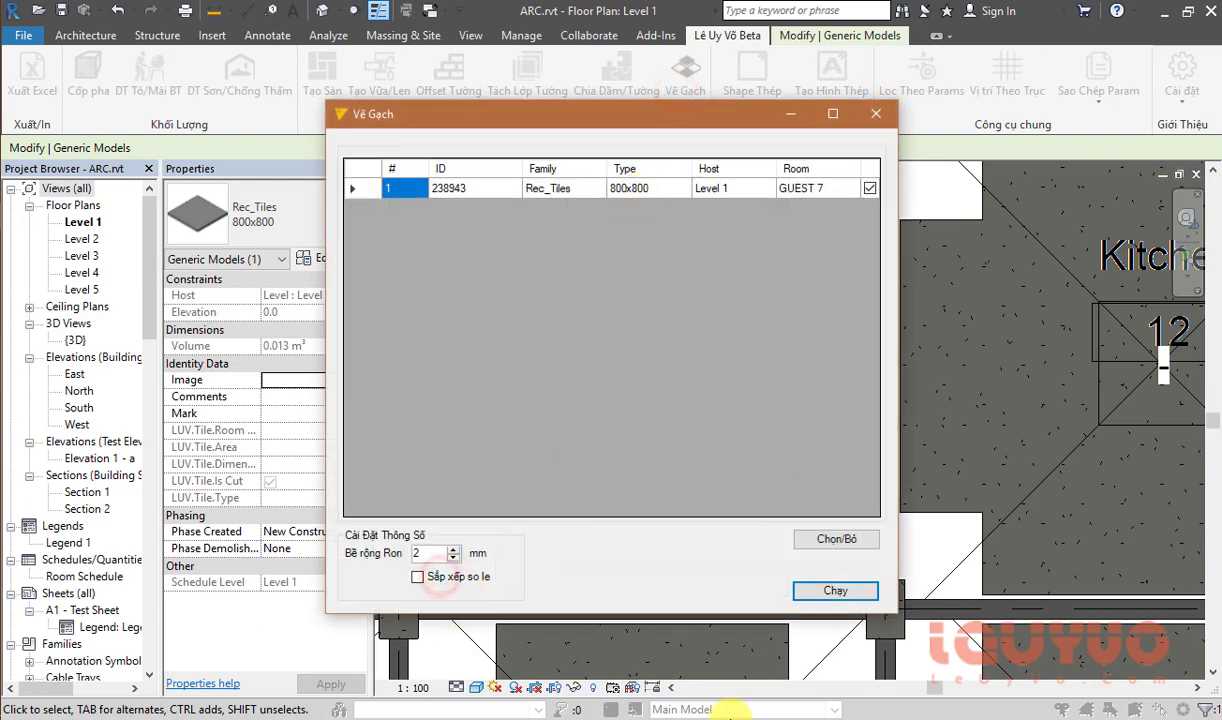
click(836, 592)
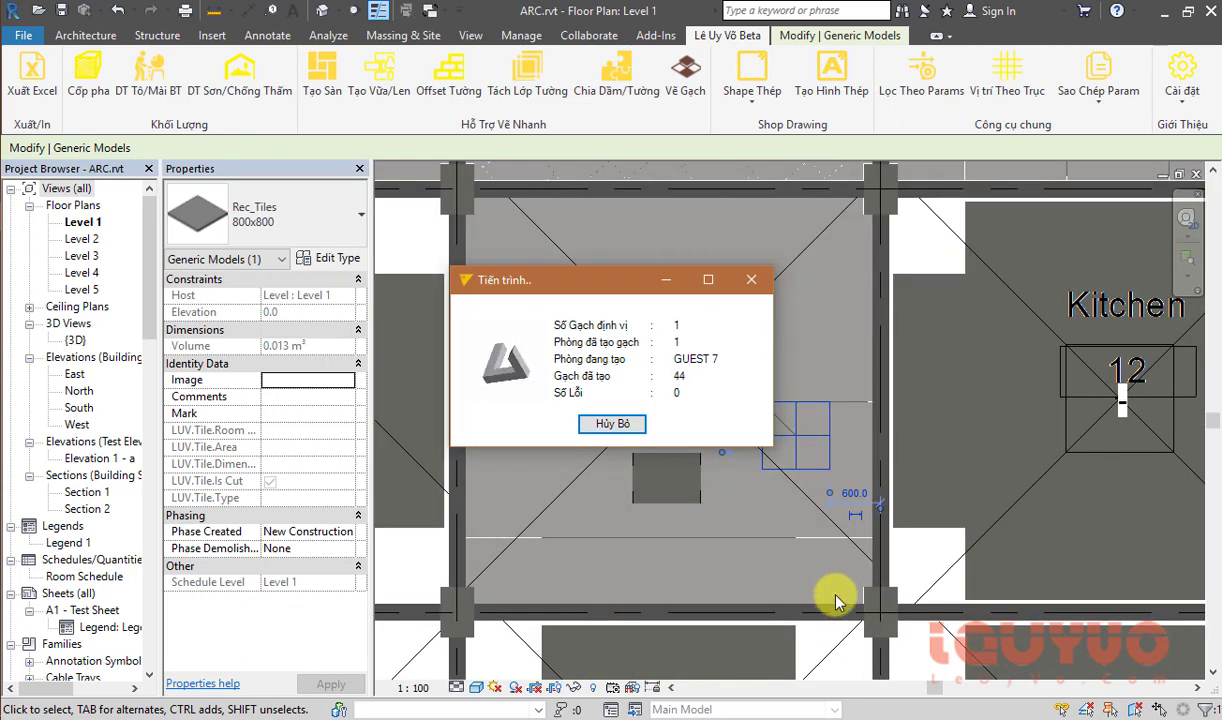
click(672, 420)
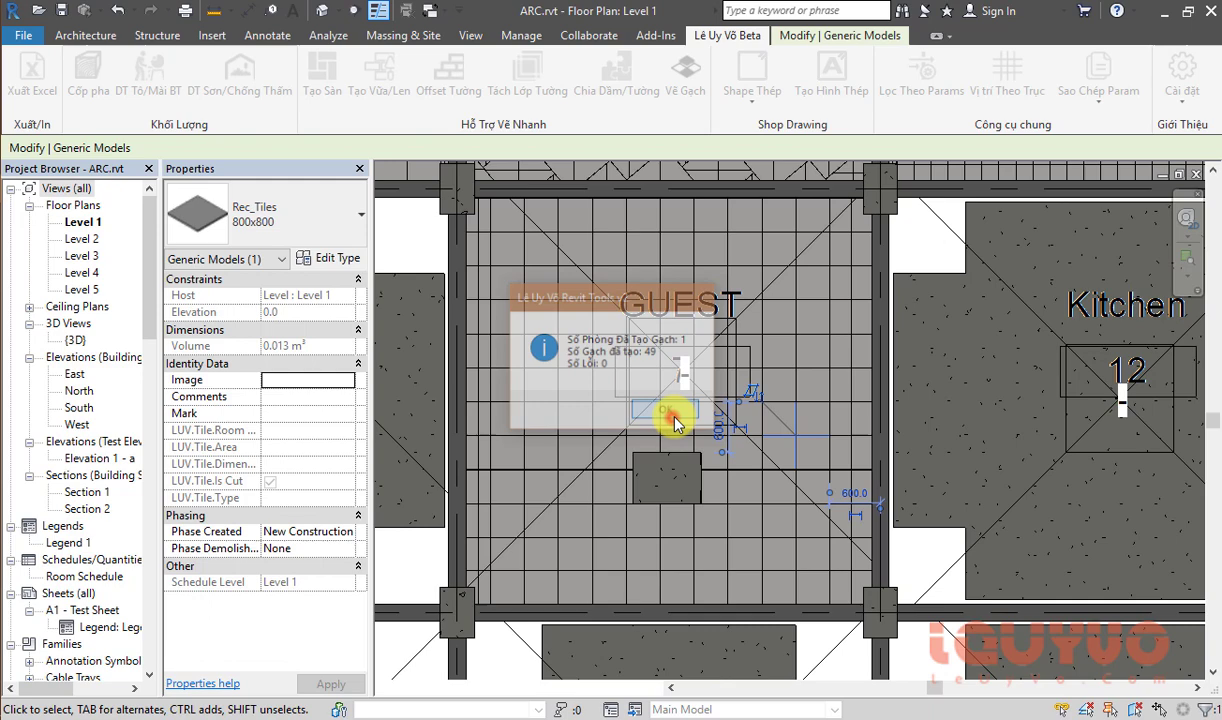
scroll(705, 474, up, 5)
click(705, 474)
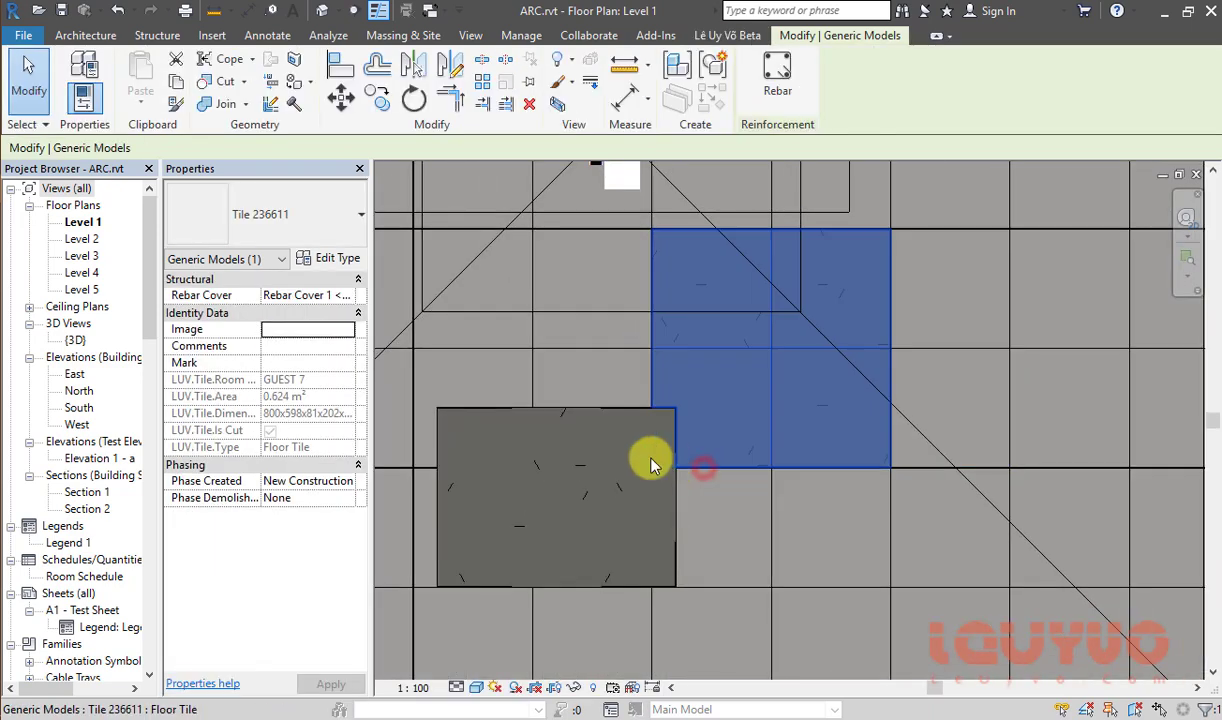
scroll(665, 420, up, 2)
scroll(560, 580, down, 2)
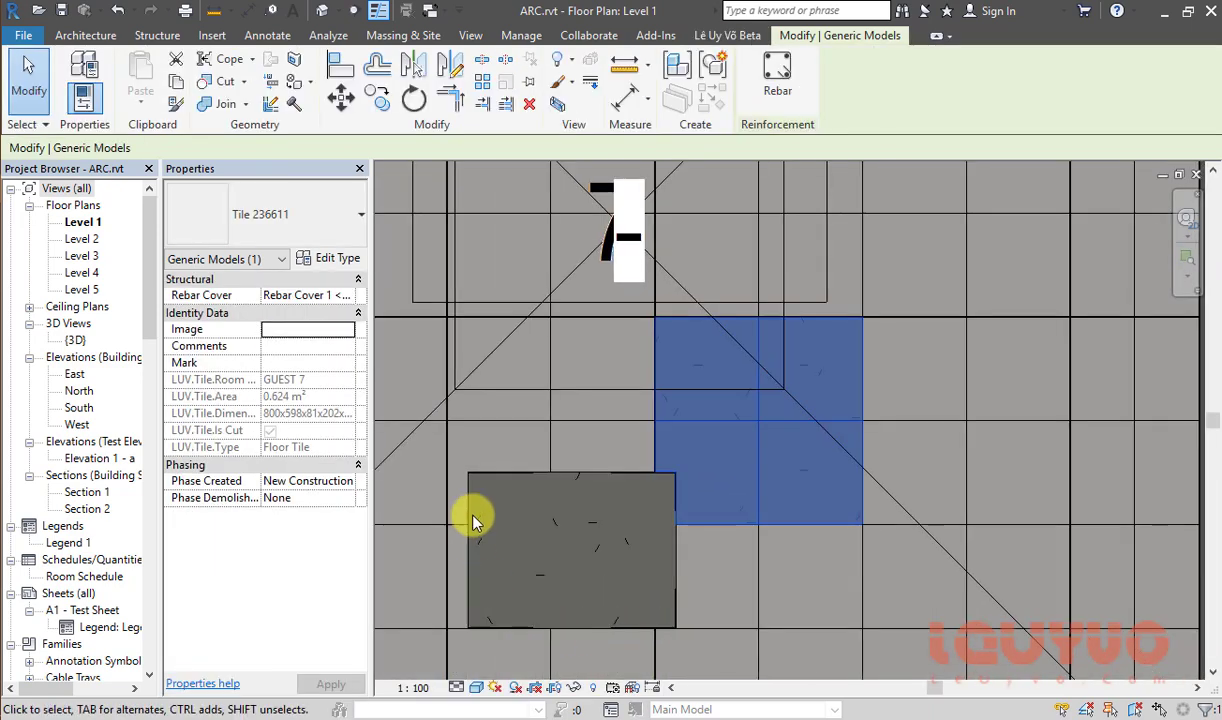
click(524, 477)
click(491, 466)
scroll(676, 518, up, 1)
scroll(730, 510, up, 2)
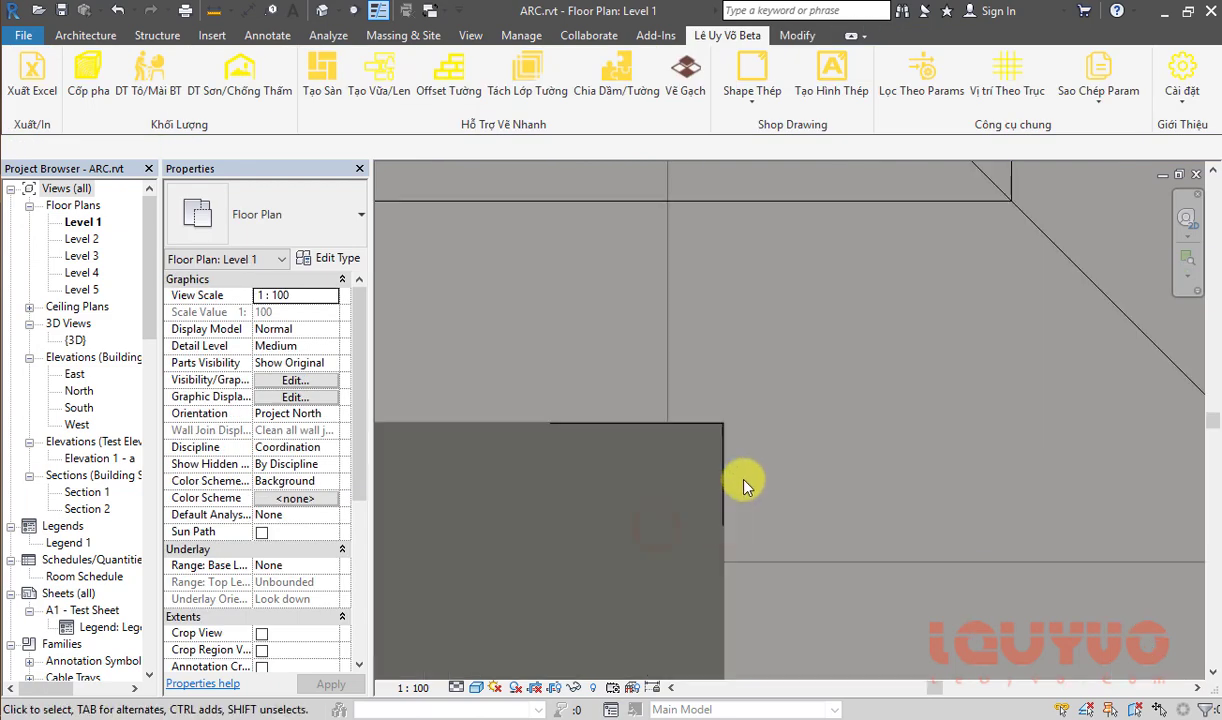
scroll(690, 409, up, 1)
scroll(701, 409, up, 1)
click(703, 408)
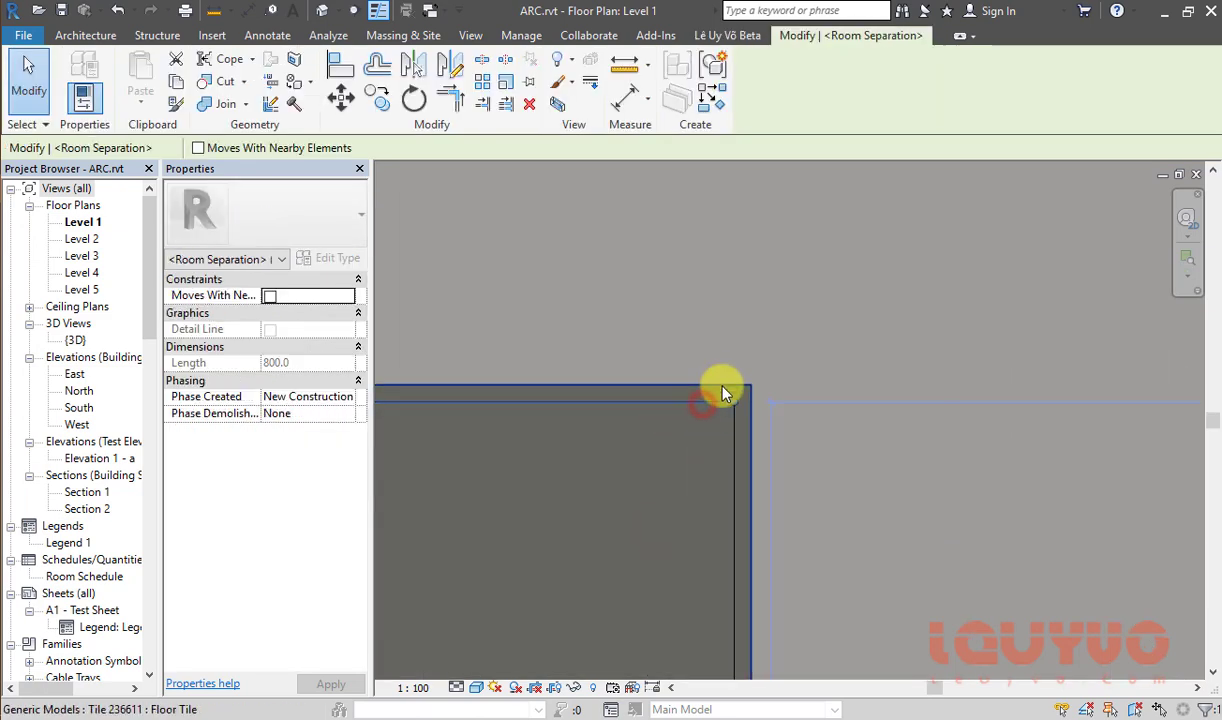
scroll(700, 464, down, 1)
scroll(660, 472, down, 2)
scroll(660, 472, down, 1)
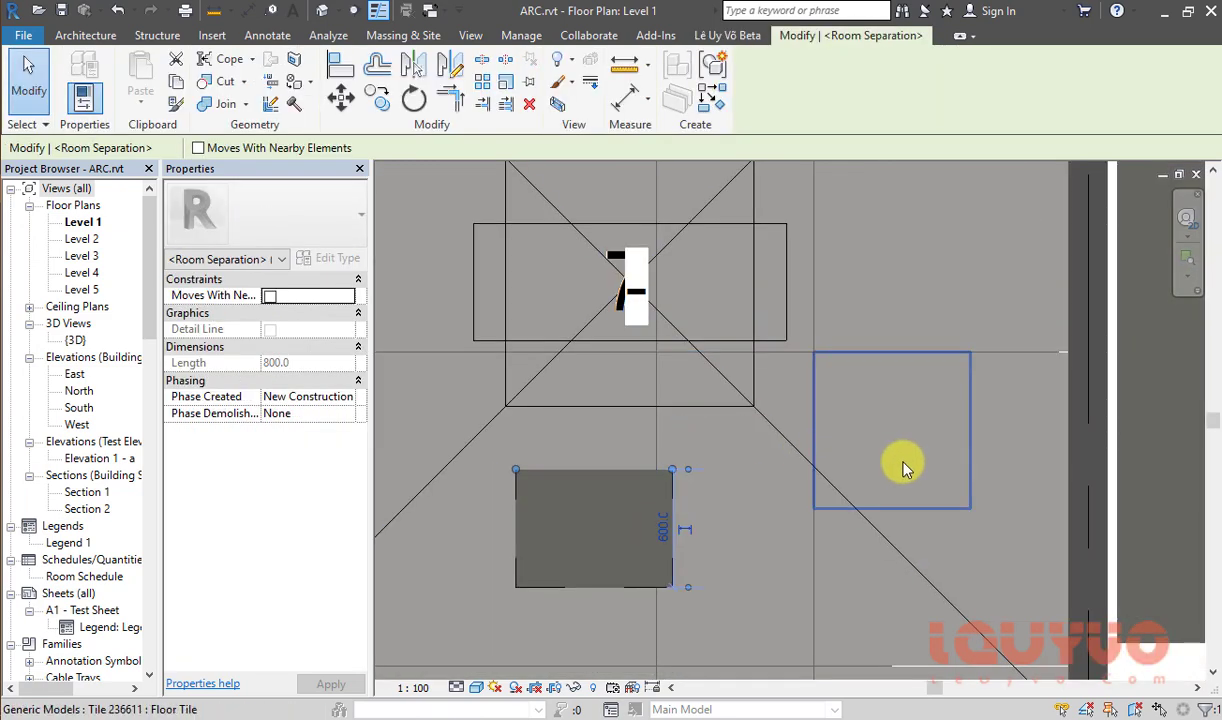
click(903, 461)
scroll(840, 445, down, 2)
click(862, 355)
scroll(878, 428, down, 3)
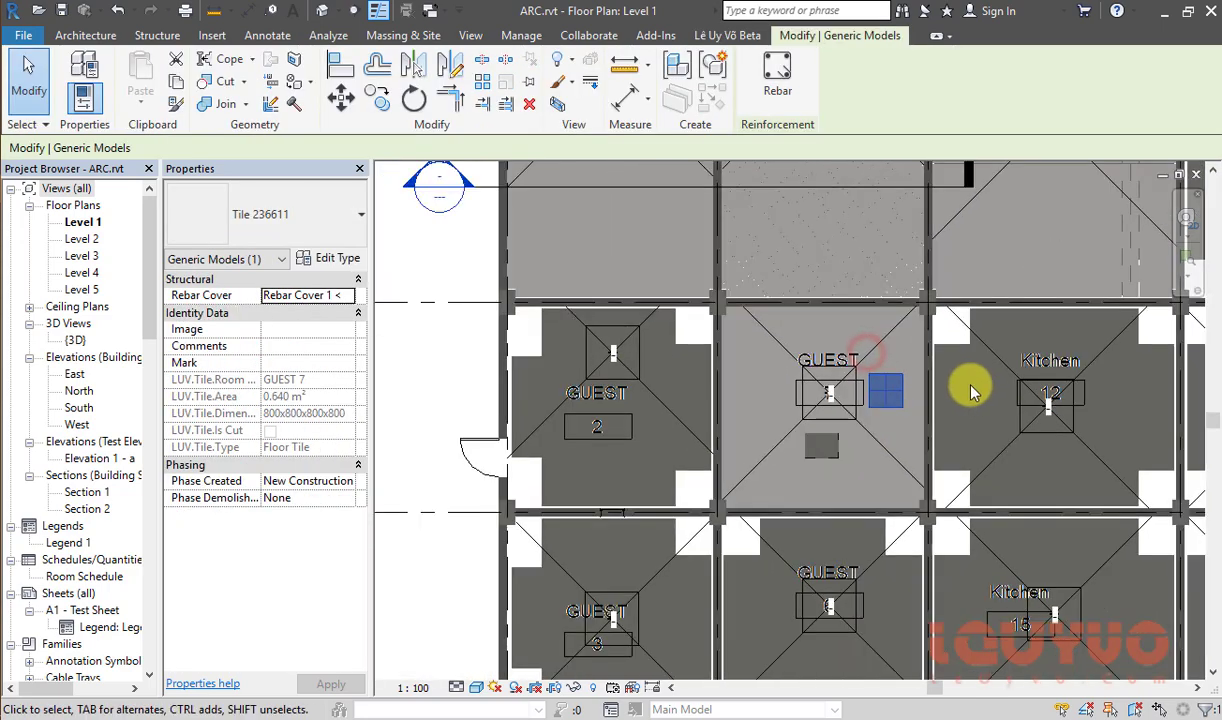
scroll(827, 405, down, 1)
scroll(827, 405, up, 3)
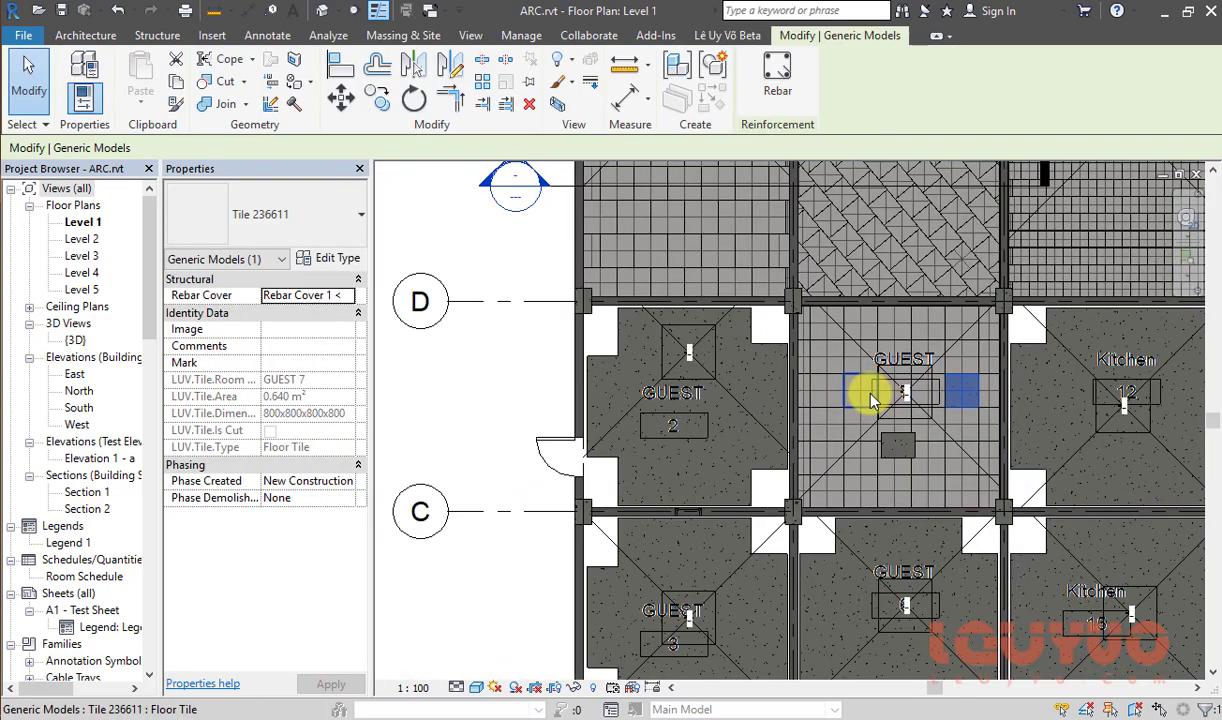